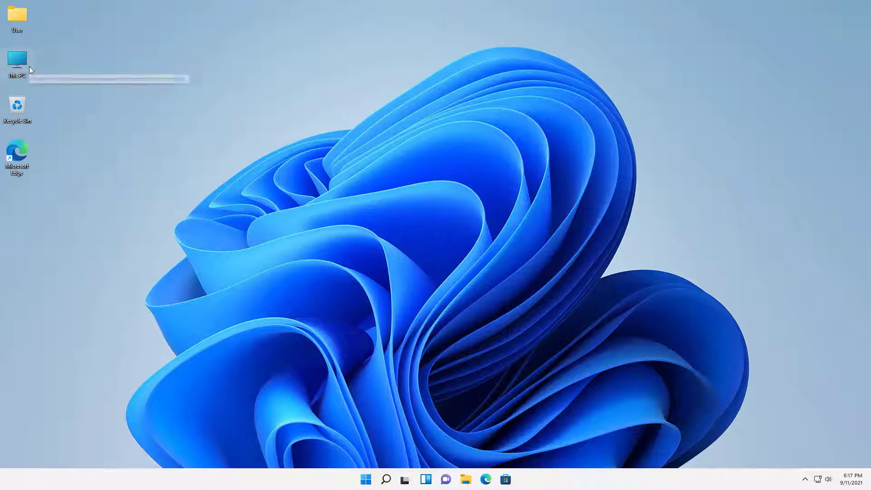
- Dismiss the Start menu, then open This PC from the desktop and close it
click(365, 480)
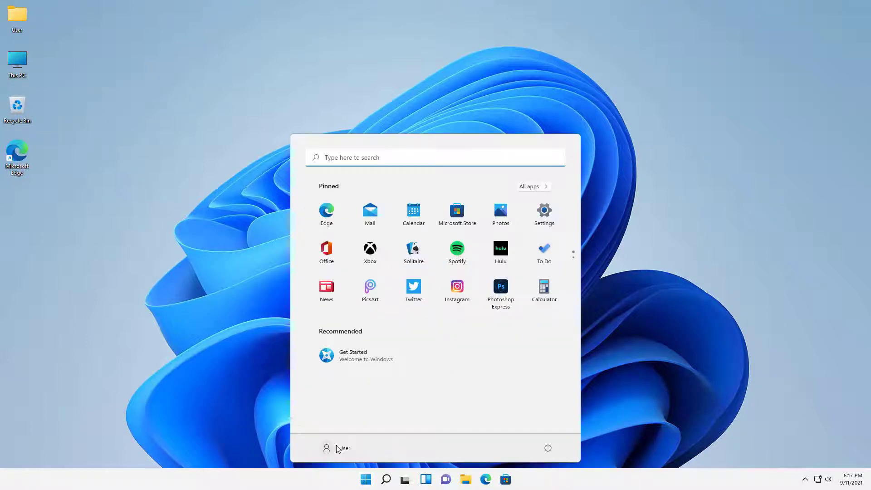
click(185, 324)
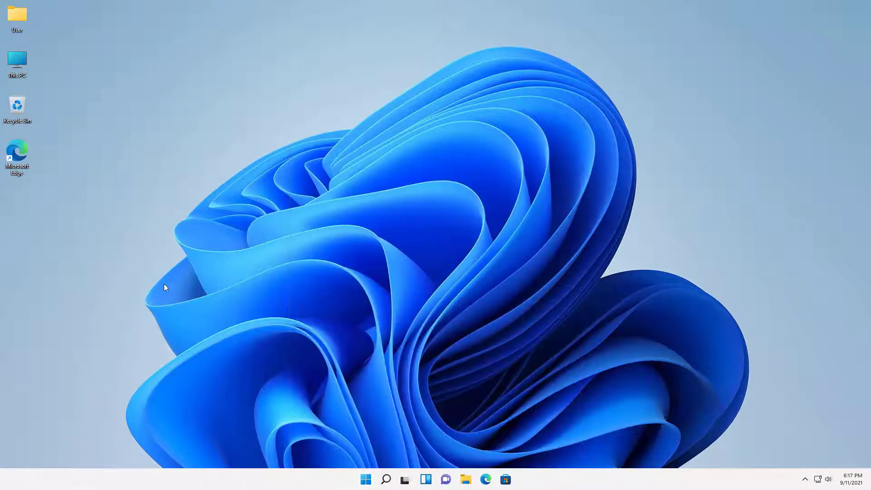
double_click(24, 63)
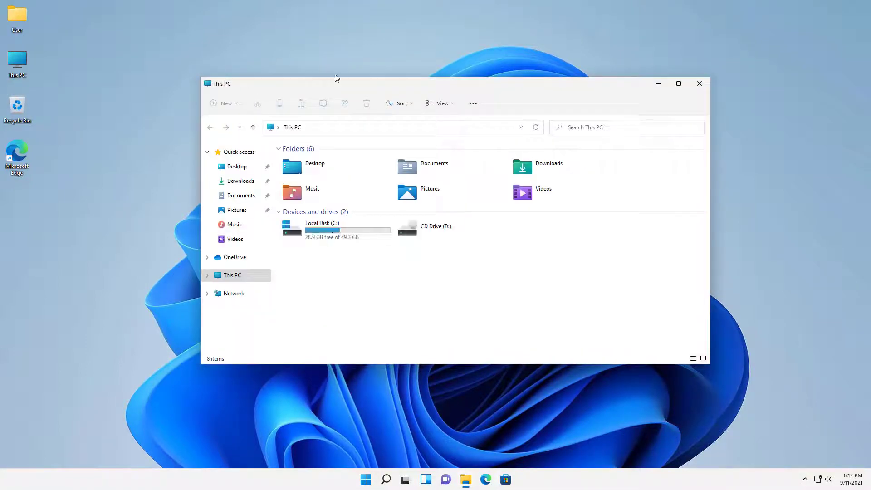
click(699, 84)
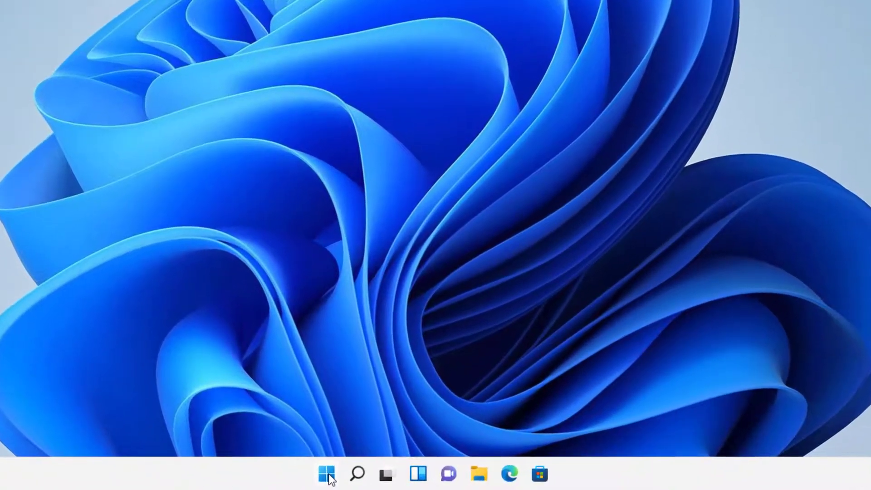
- Launch Settings from Start and go to Accounts › Family & other users
click(366, 480)
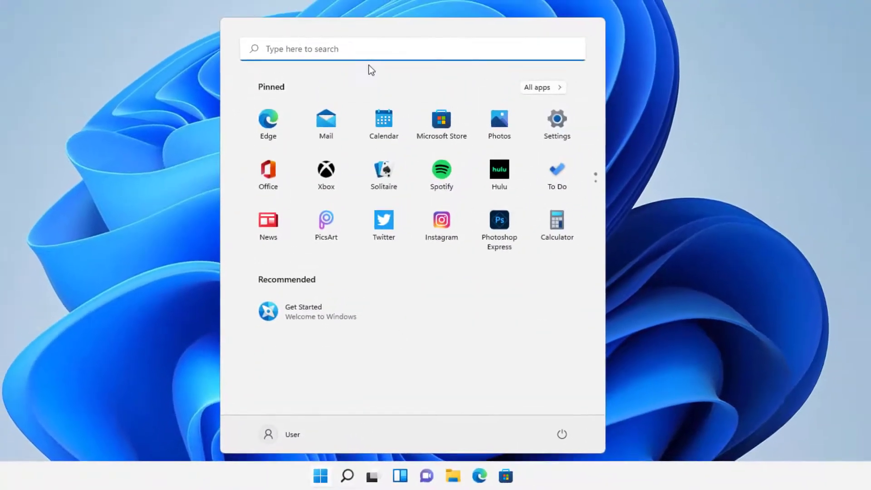
click(581, 95)
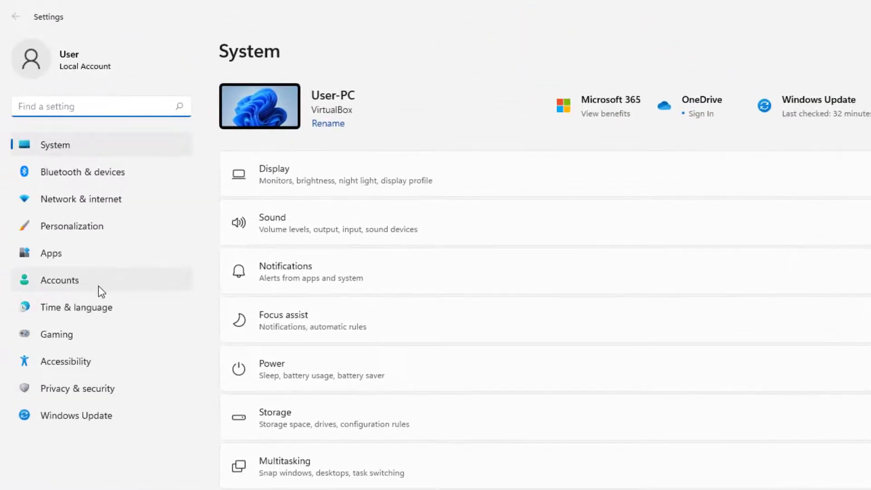
click(99, 286)
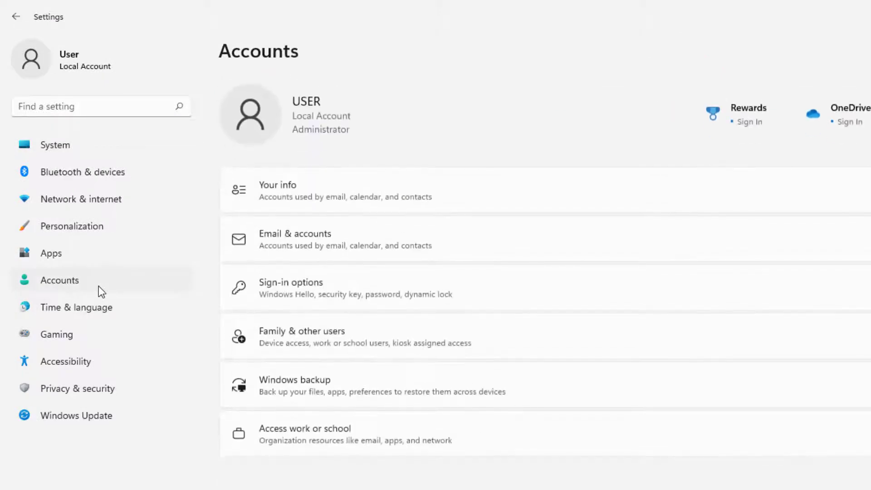
click(324, 344)
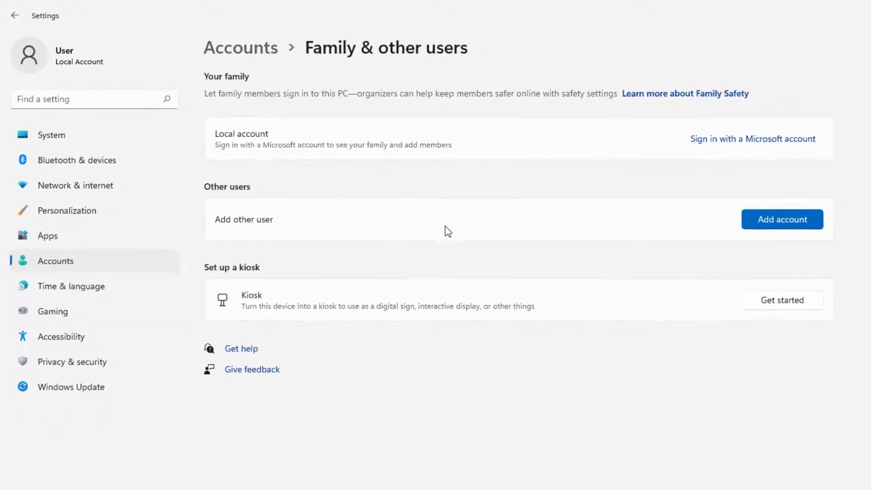
- Add an account, skipping the sign-in information and choosing no Microsoft account
click(766, 222)
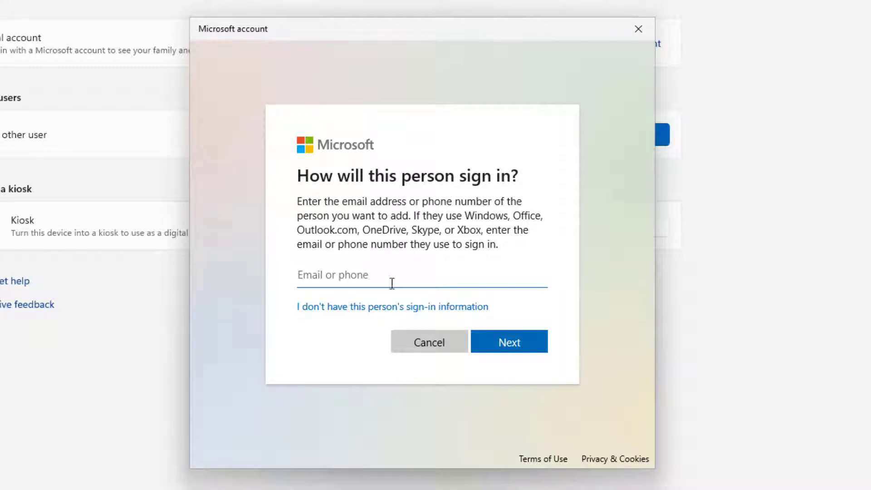
click(379, 312)
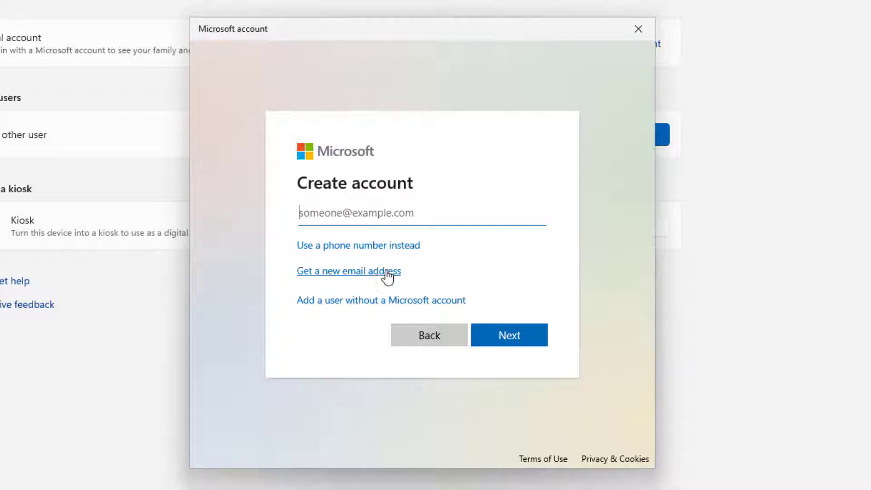
click(370, 301)
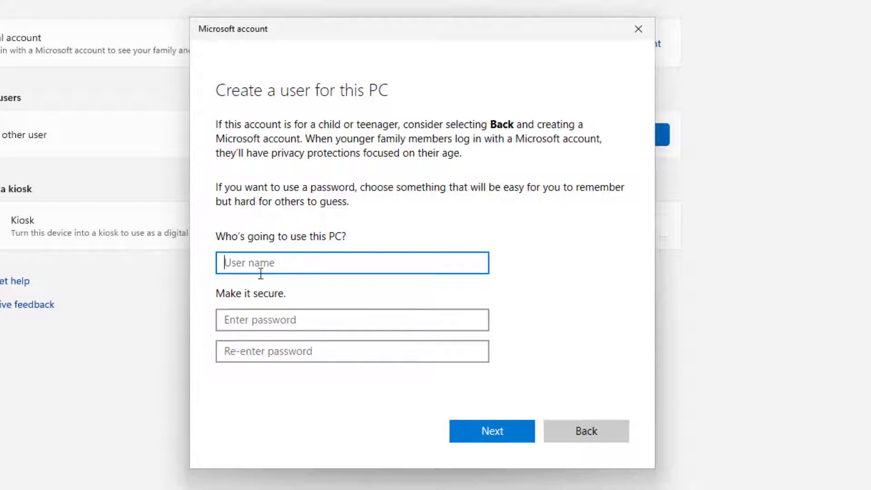
- Enter the user name Temp1, correcting the typos along the way
text(s)
key(BackSpace)
text(Ten)
key(BackSpace)
text(mp1)
- Enter the six-character password, confirm it, and scroll down to the security questions
click(267, 319)
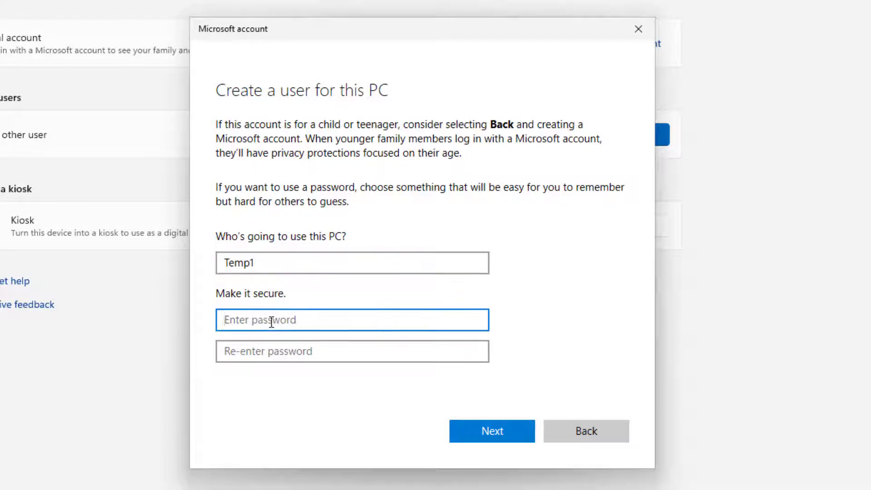
text(******)
double_click(271, 321)
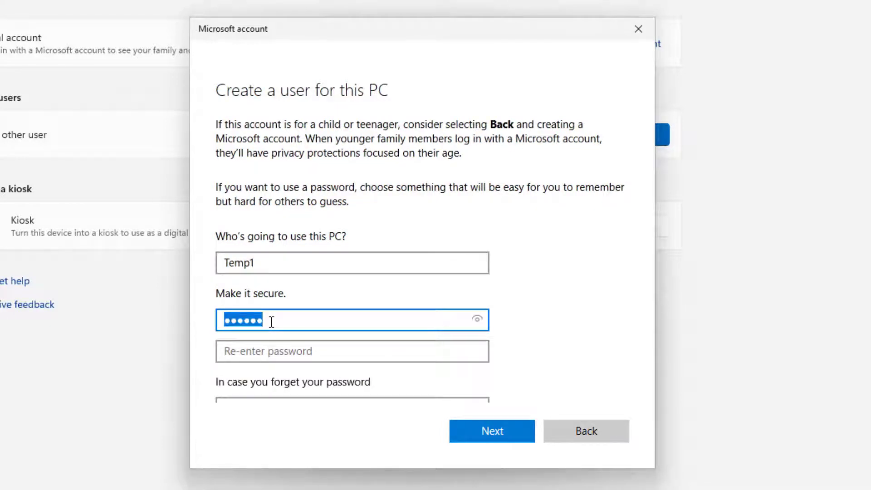
click(272, 321)
scroll(271, 321, down, 3)
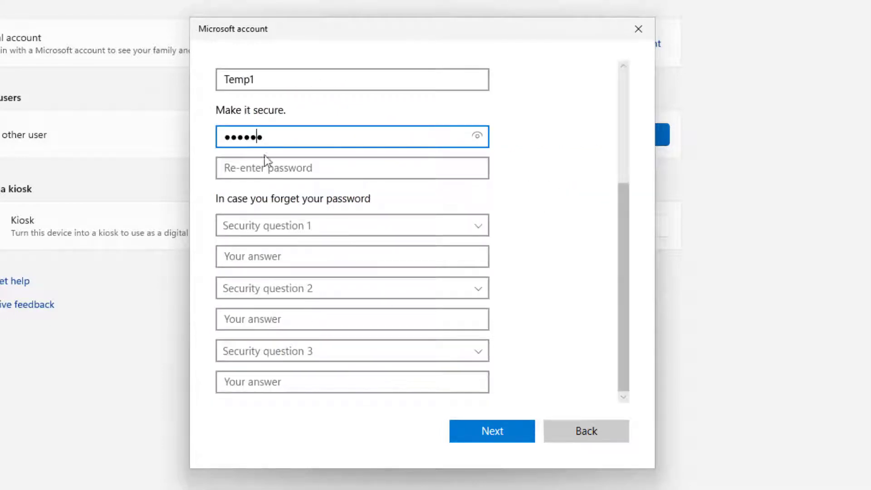
double_click(276, 134)
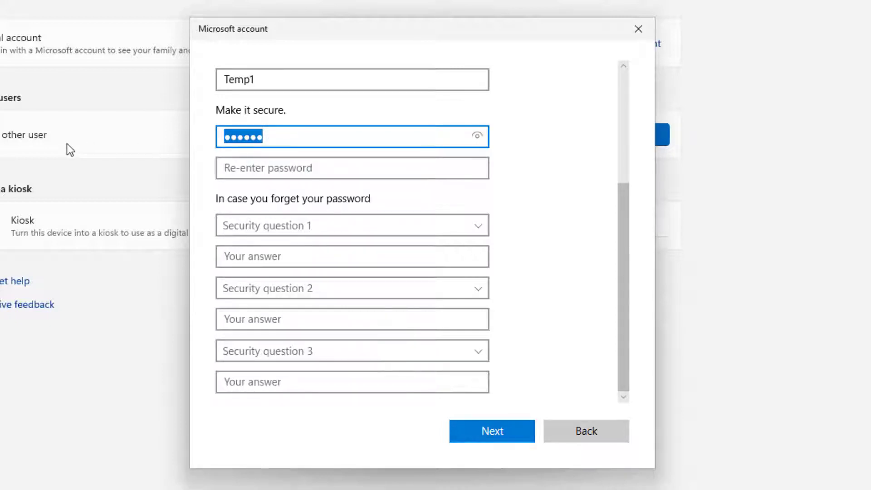
text(******)
key(Tab)
text(******)
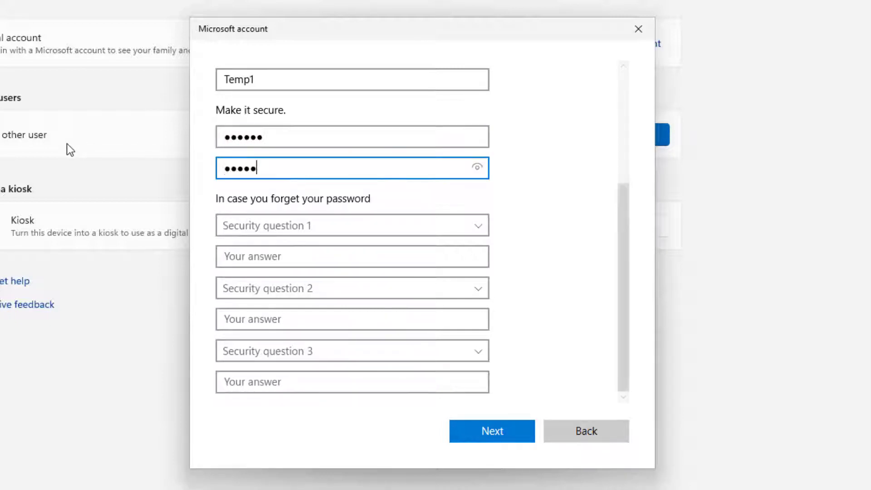
click(477, 167)
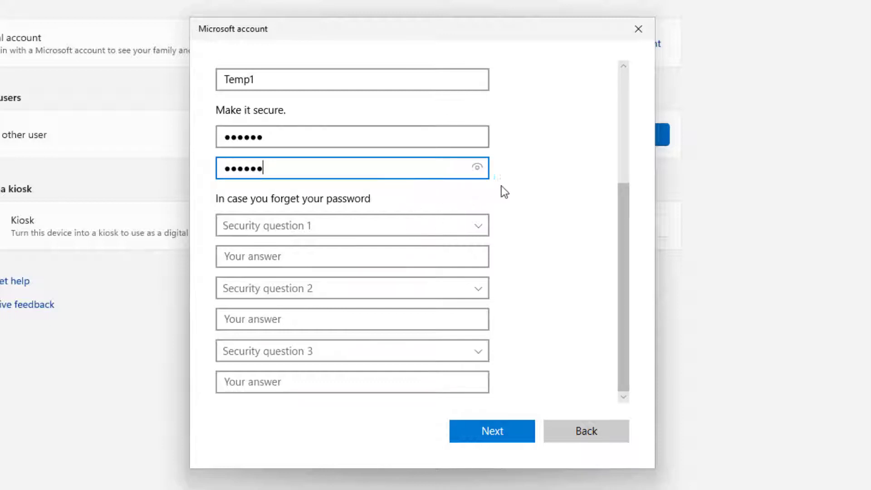
scroll(554, 195, up, 5)
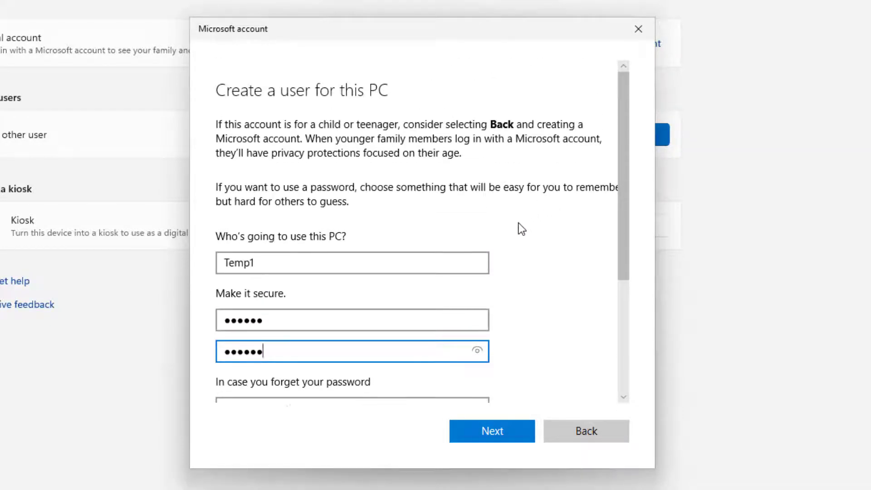
scroll(512, 238, down, 3)
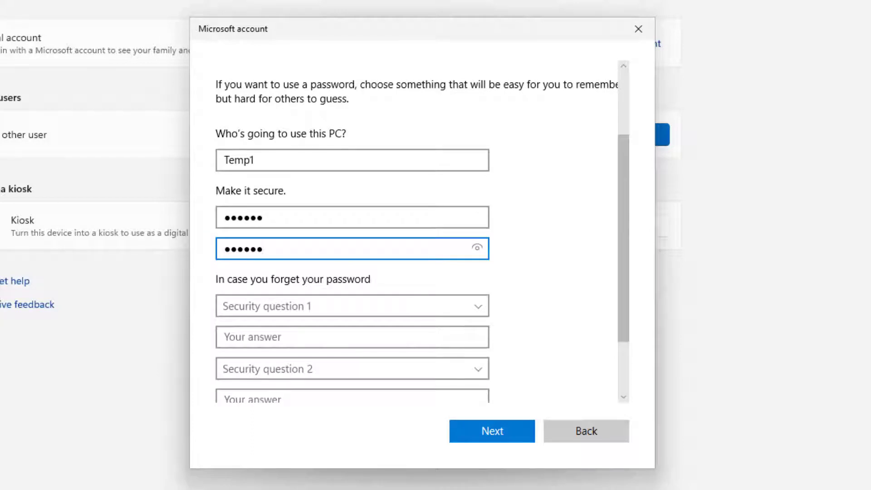
scroll(523, 266, down, 2)
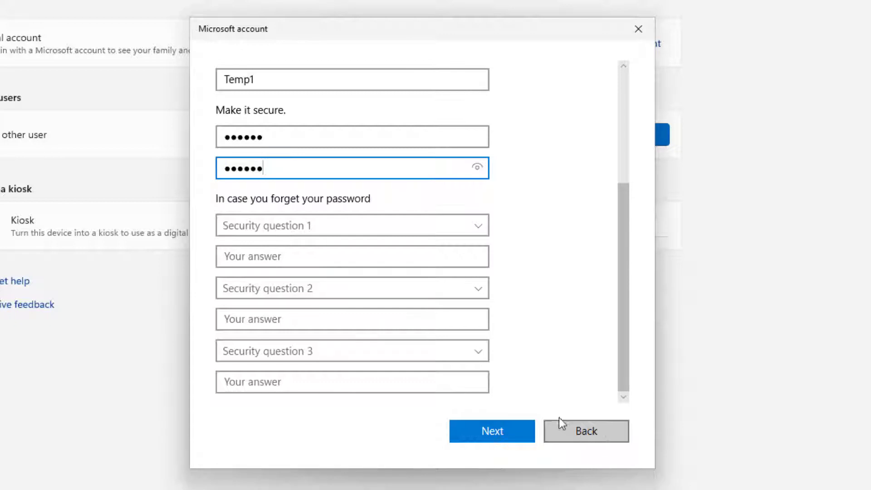
- Close the form and restart adding a local user without a Microsoft account
click(634, 30)
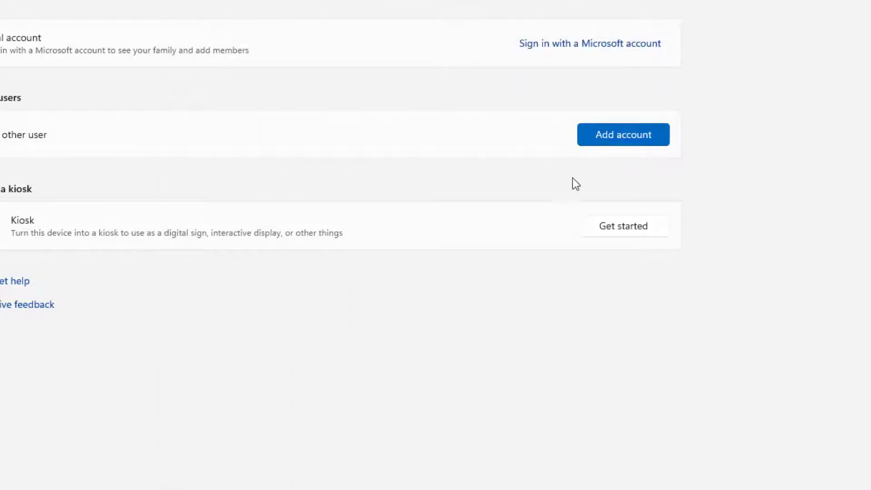
click(604, 140)
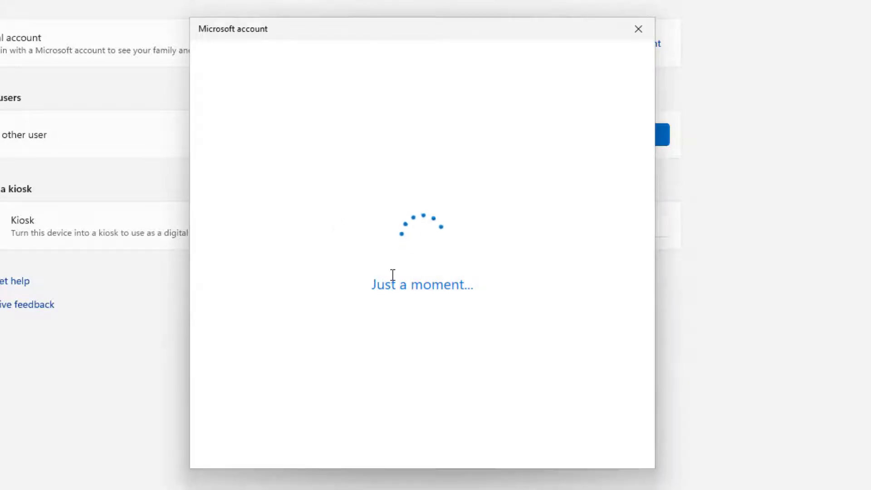
click(402, 313)
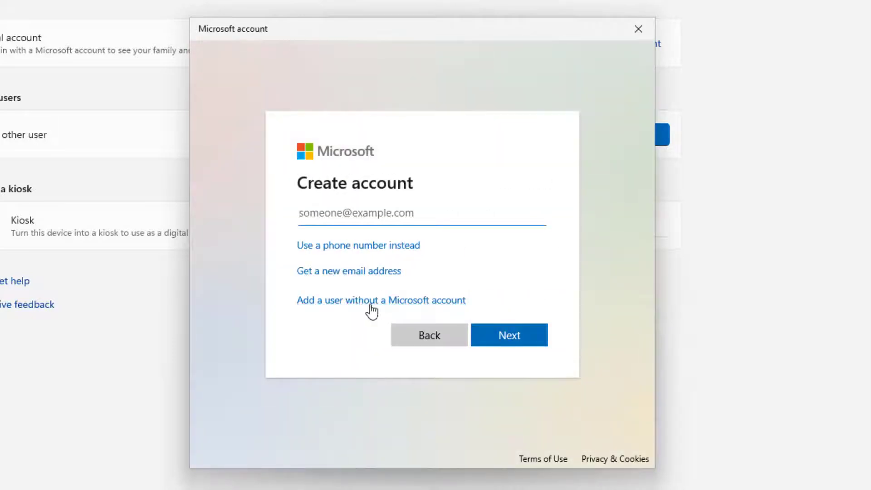
click(369, 300)
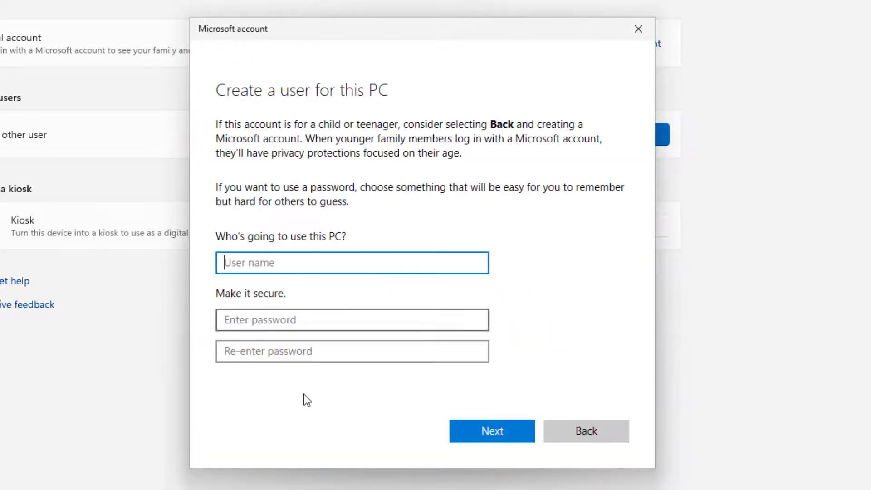
- Fill in the user name 'User' and a password twice, then cancel the form
text(User)
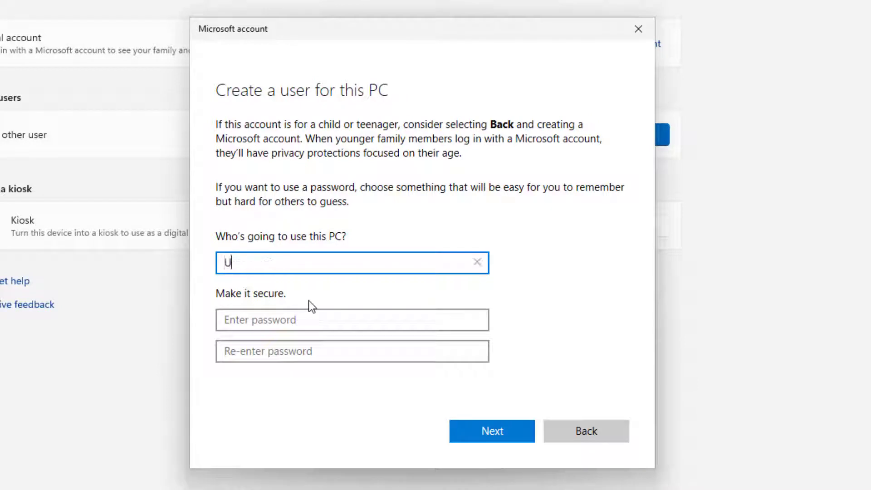
click(318, 316)
text(••••••)
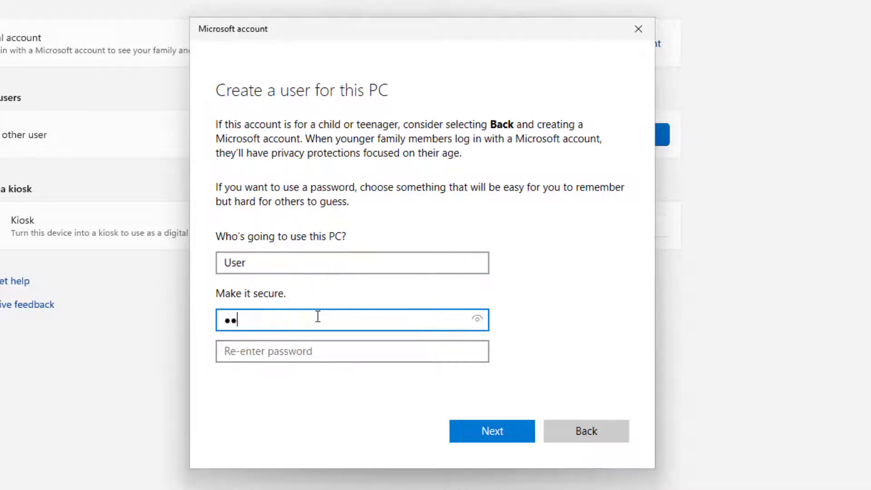
key(Tab)
text(••••••)
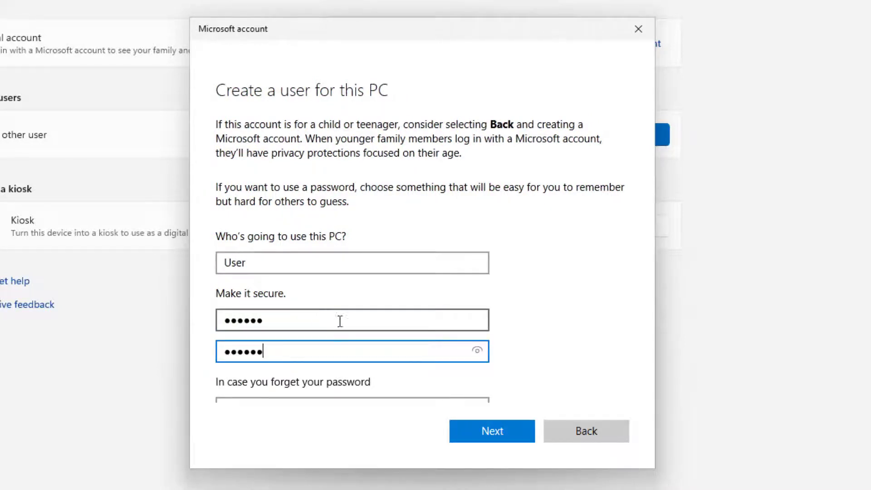
scroll(330, 313, down, 3)
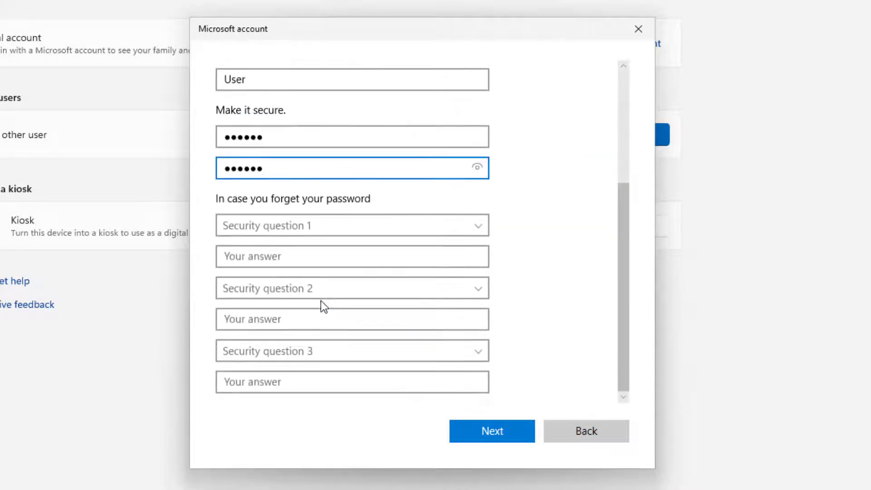
click(637, 30)
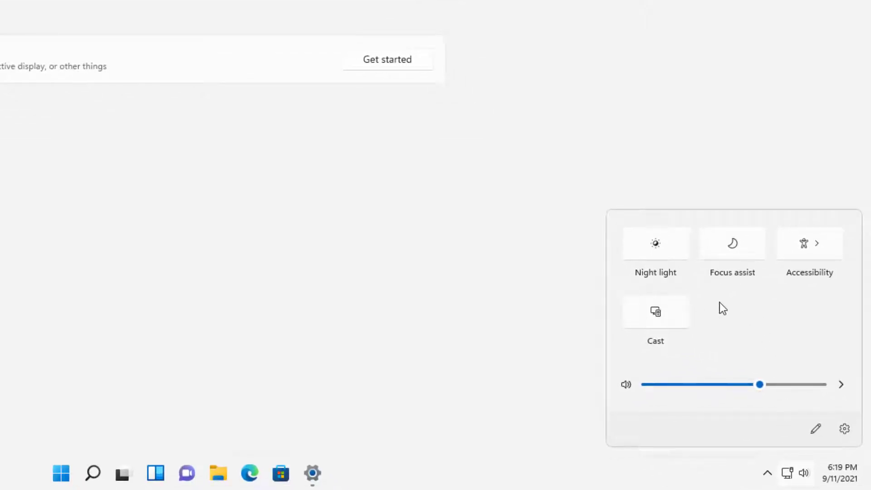
click(844, 429)
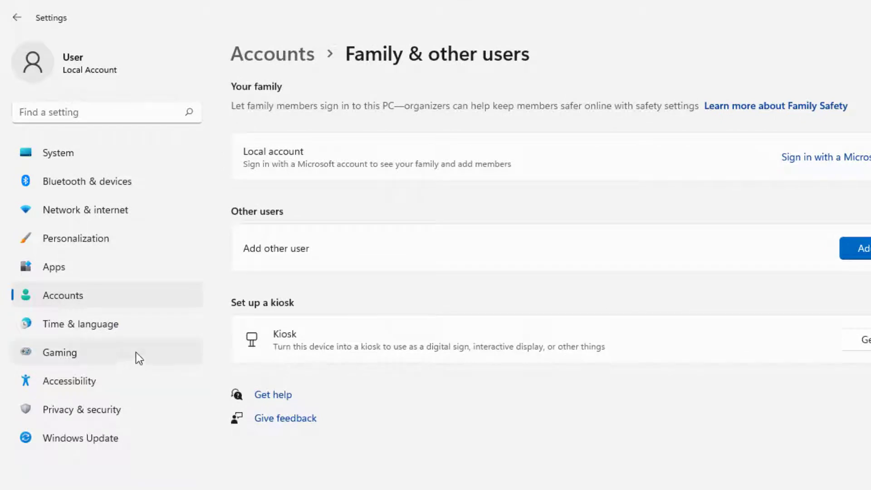
click(131, 214)
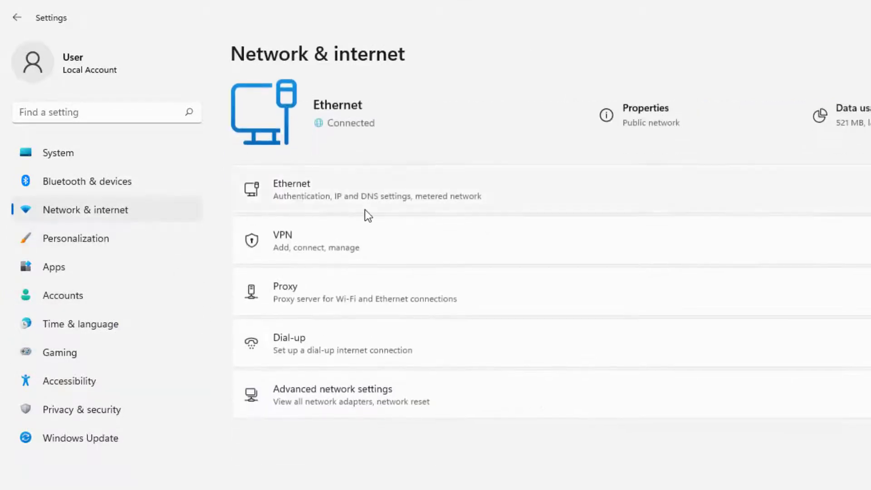
click(701, 197)
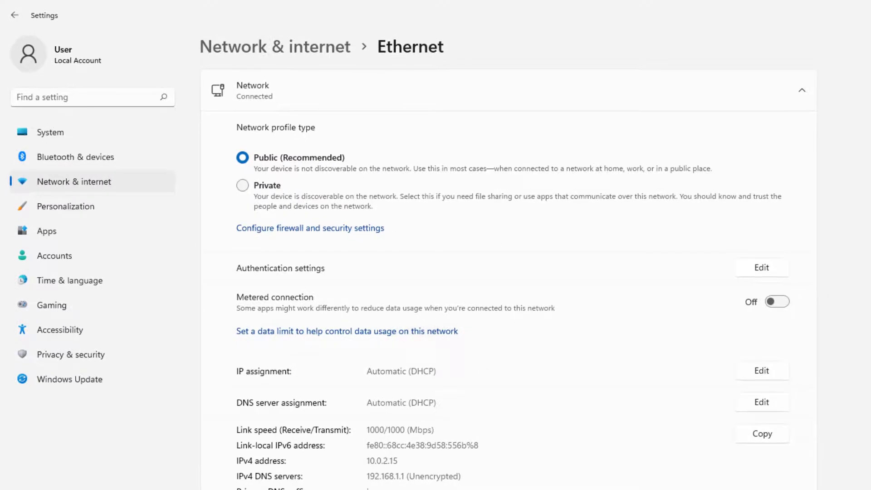
click(325, 106)
click(306, 93)
click(63, 254)
- Open Control Panel via search and disable the Ethernet adapter in Network Connections
key(super)
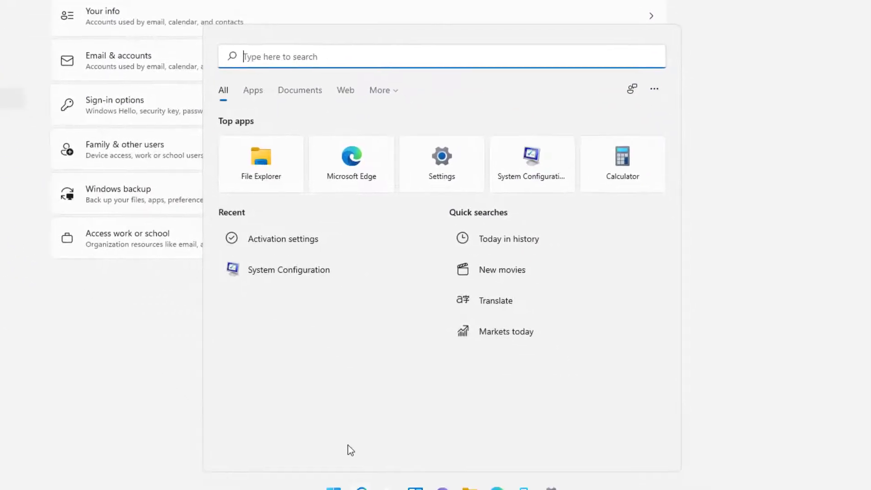
text(control)
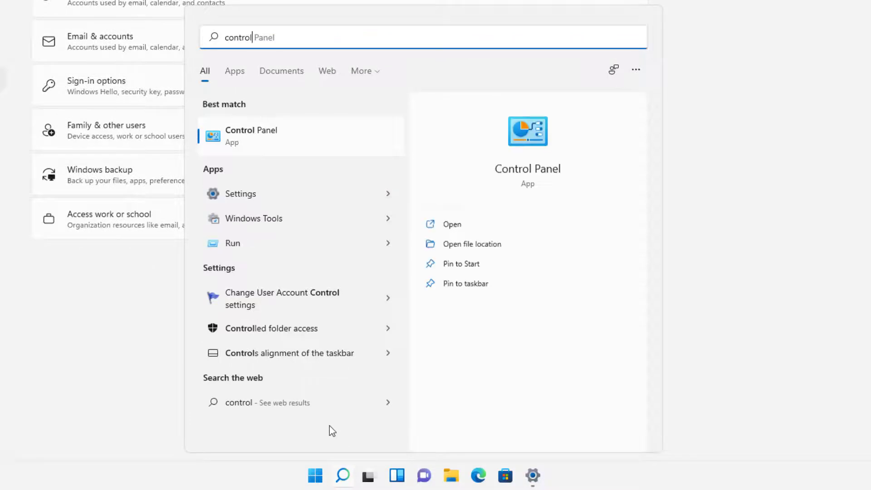
key(Return)
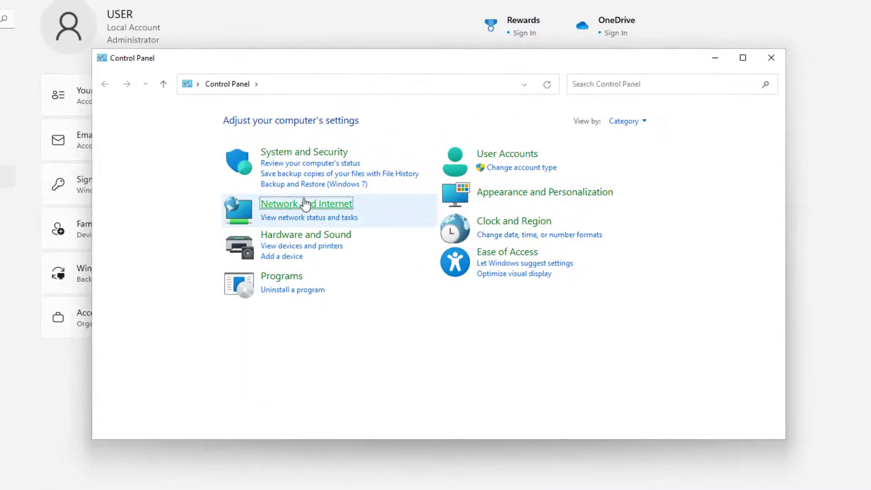
click(305, 198)
click(304, 130)
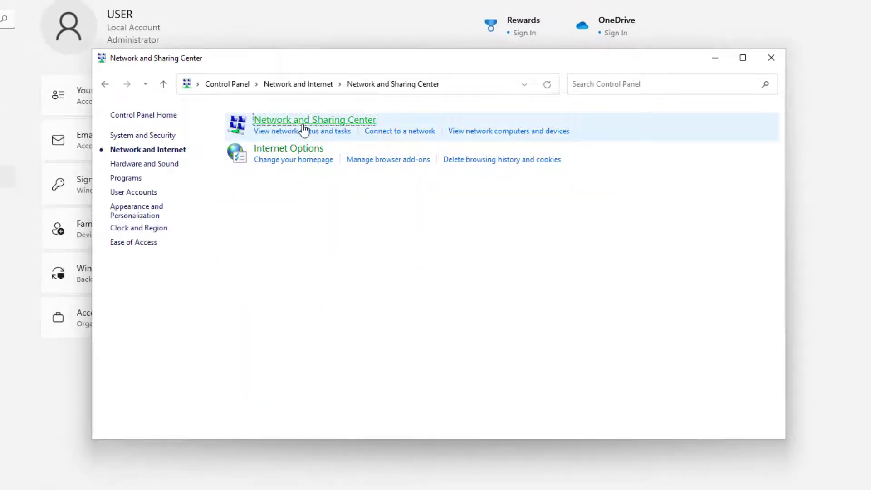
click(164, 137)
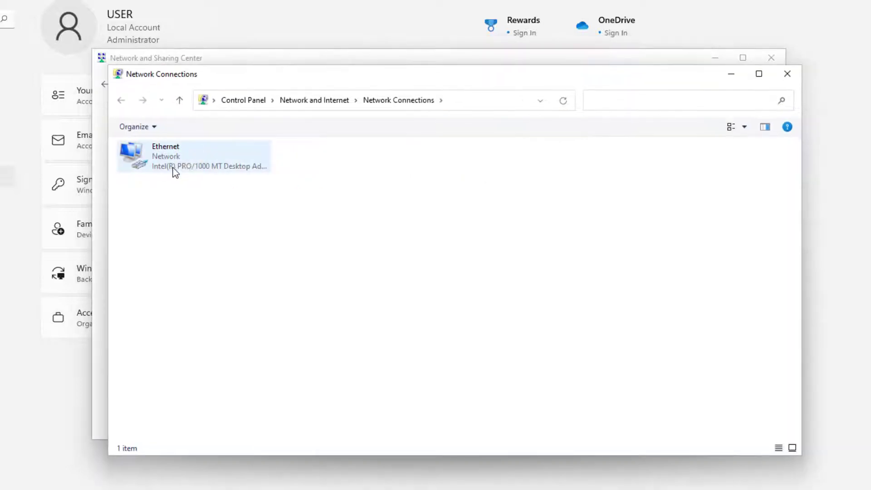
click(173, 170)
right_click(174, 172)
click(202, 179)
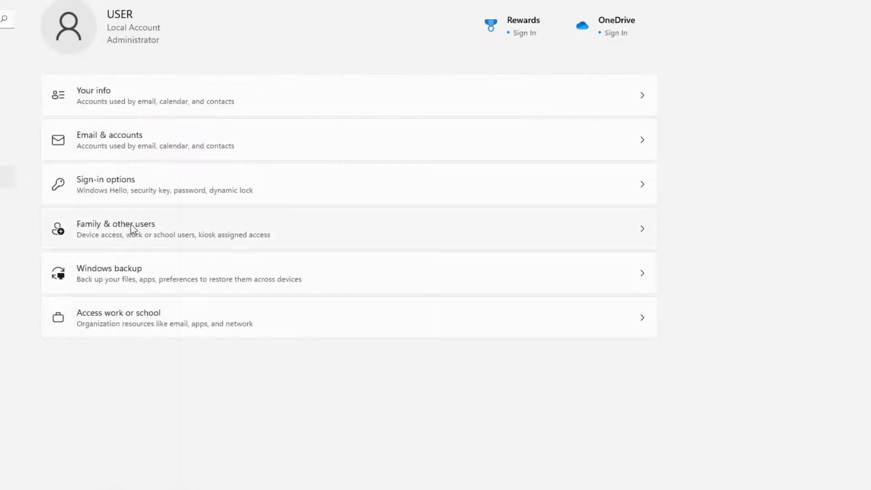
- Go from Sign-in options through Apps back to Accounts › Family & other users
click(155, 192)
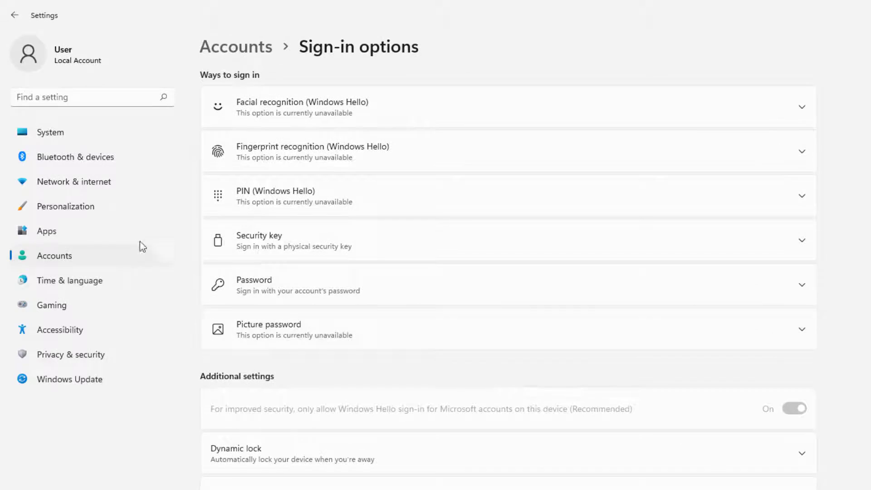
click(50, 236)
click(56, 256)
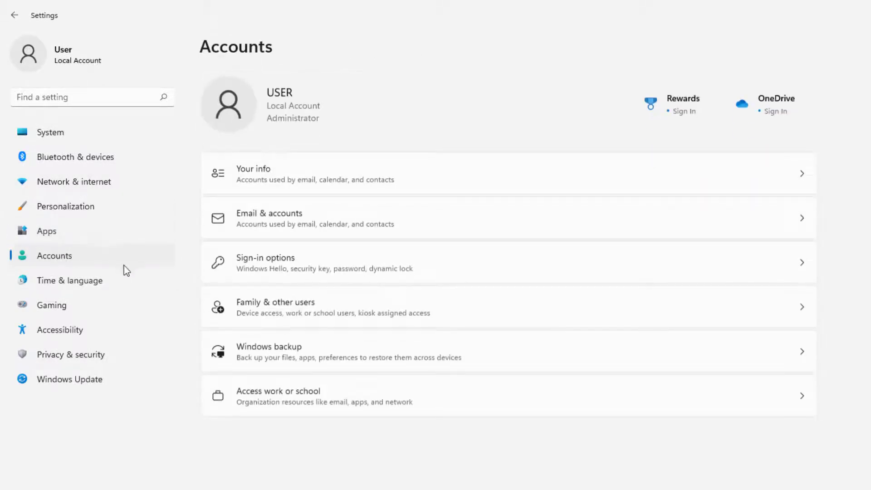
click(371, 313)
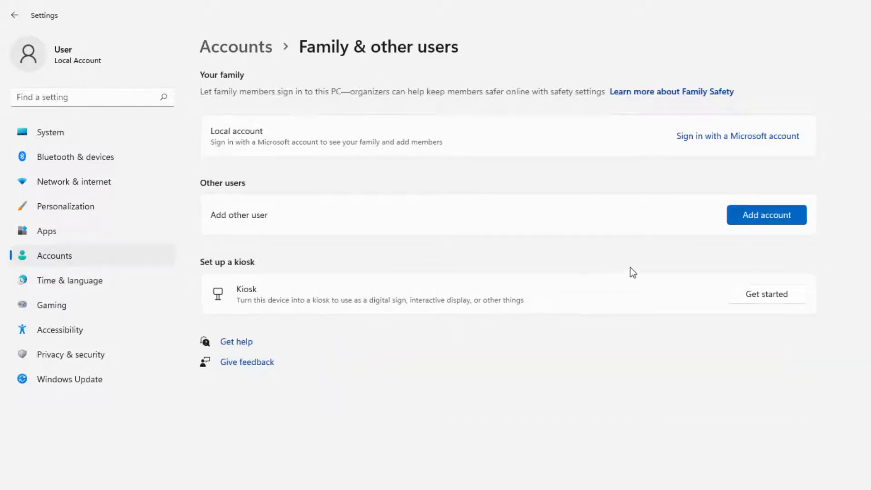
- Start a new local account named Temp1 and enter its password
click(766, 213)
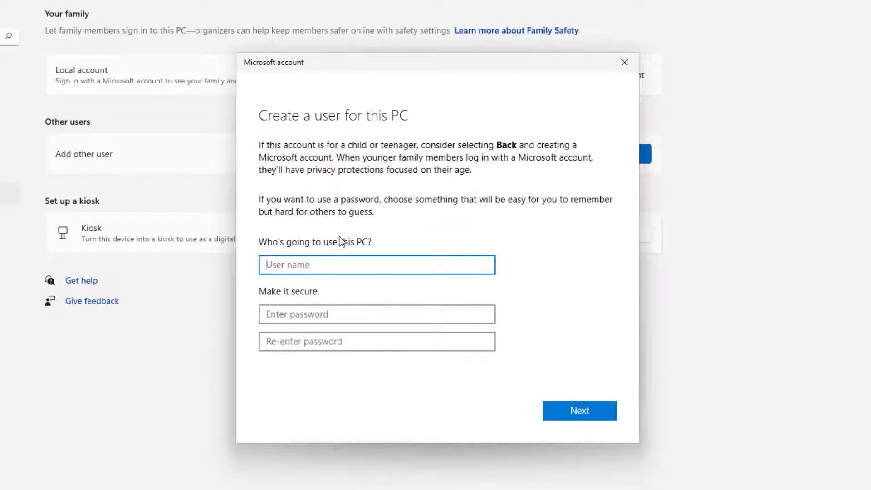
text(User)
key(Tab)
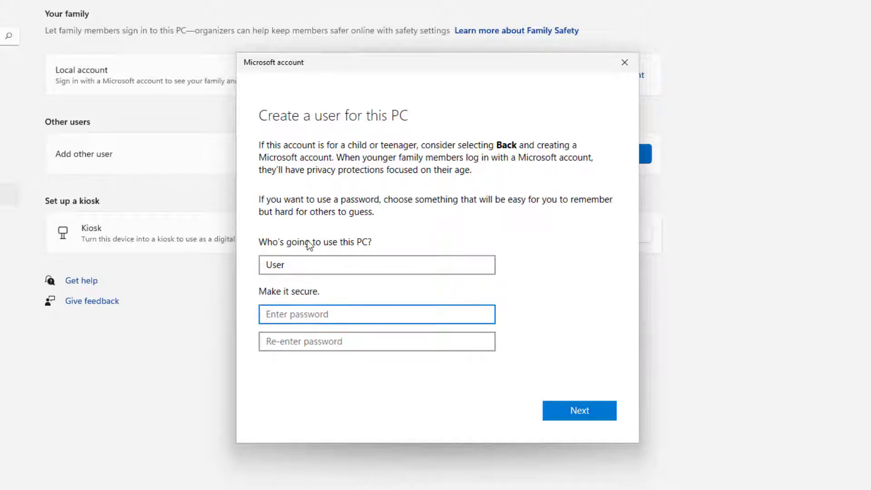
key(shift+Tab)
text(Temp1)
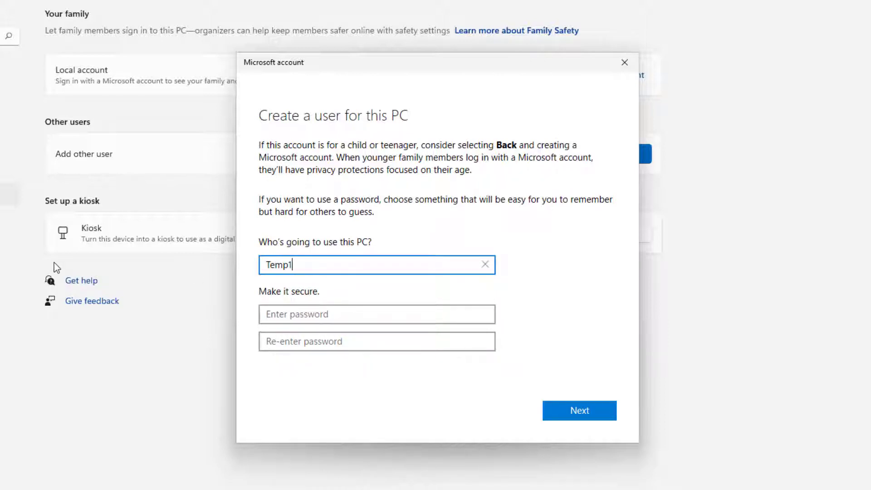
key(Tab)
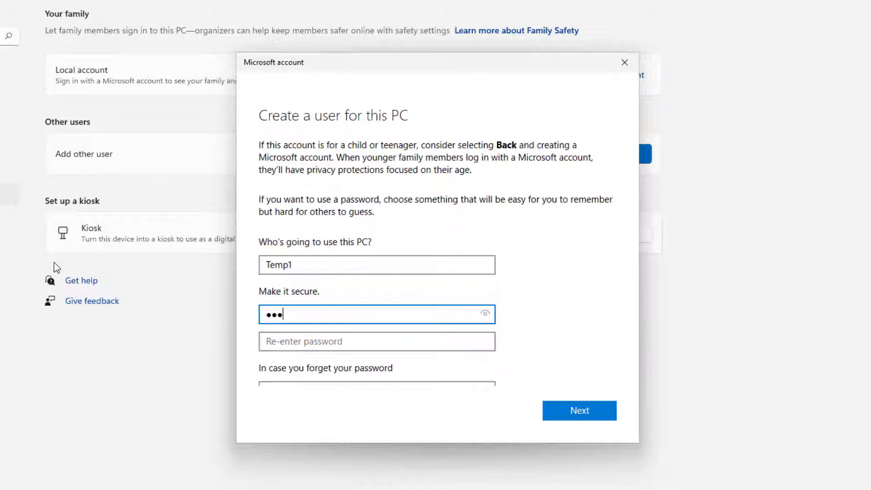
key(Tab)
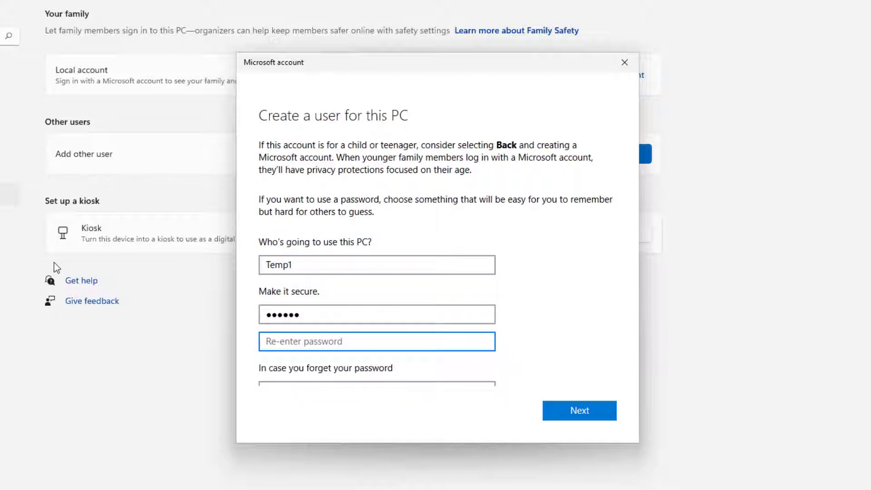
scroll(402, 346, down, 3)
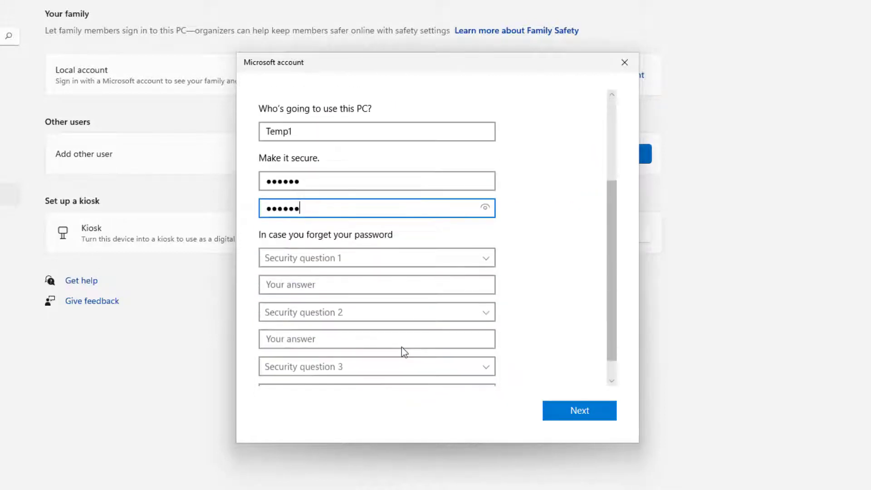
scroll(401, 344, down, 1)
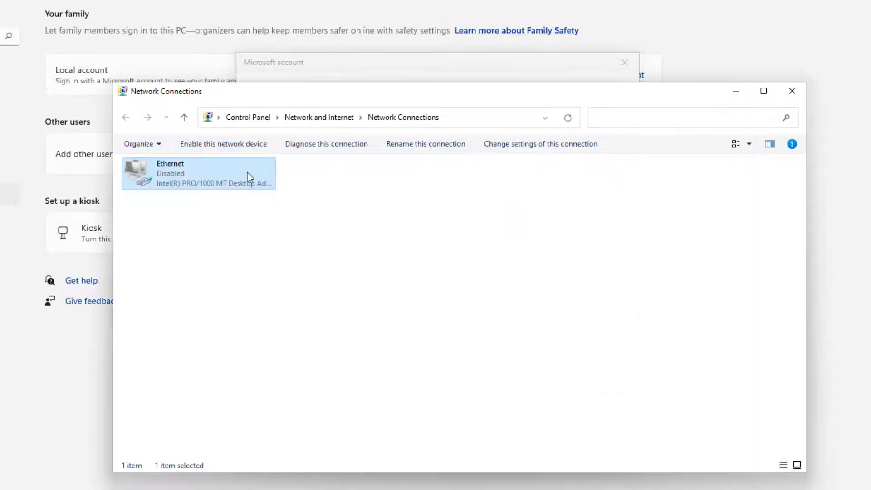
- Re-enable the Ethernet adapter and close the Network Connections window
right_click(247, 177)
click(276, 182)
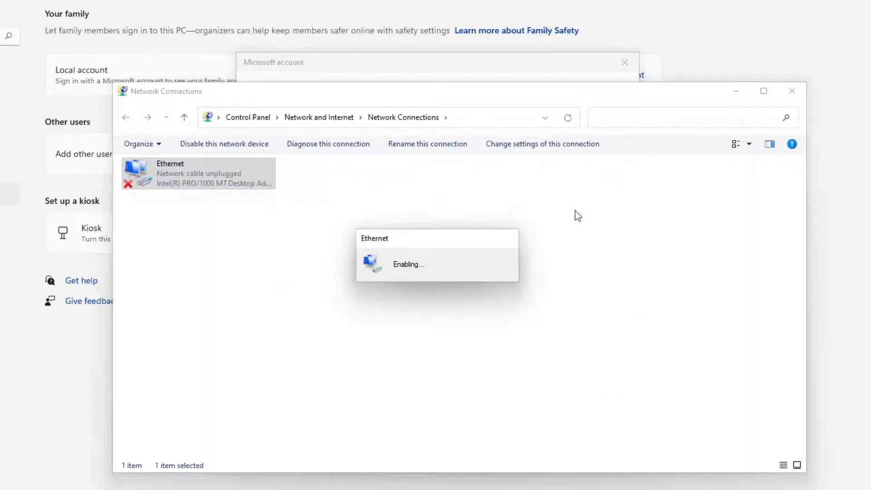
click(793, 92)
click(559, 482)
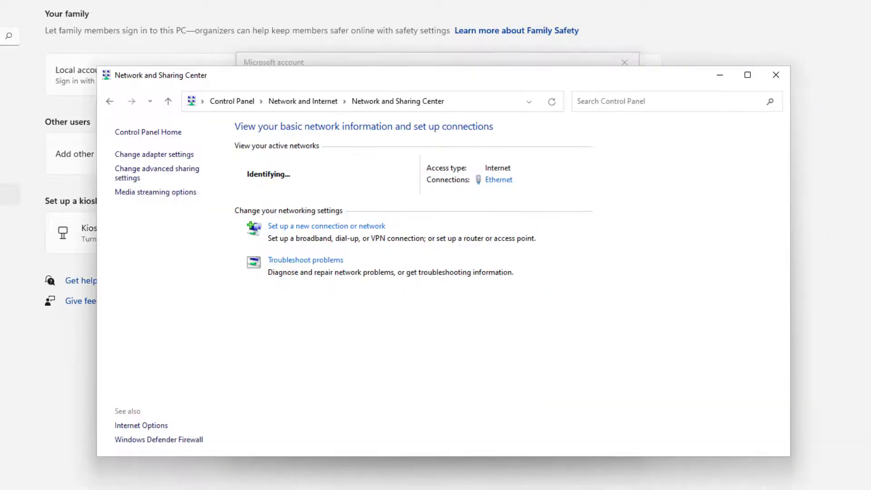
- Close Network and Sharing Center and answer the first pet's name security question
click(787, 70)
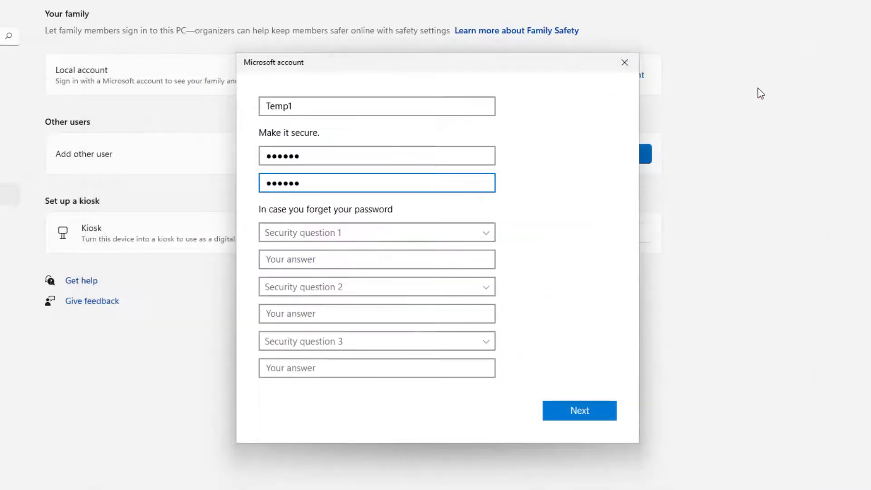
scroll(435, 293, up, 3)
scroll(429, 295, down, 3)
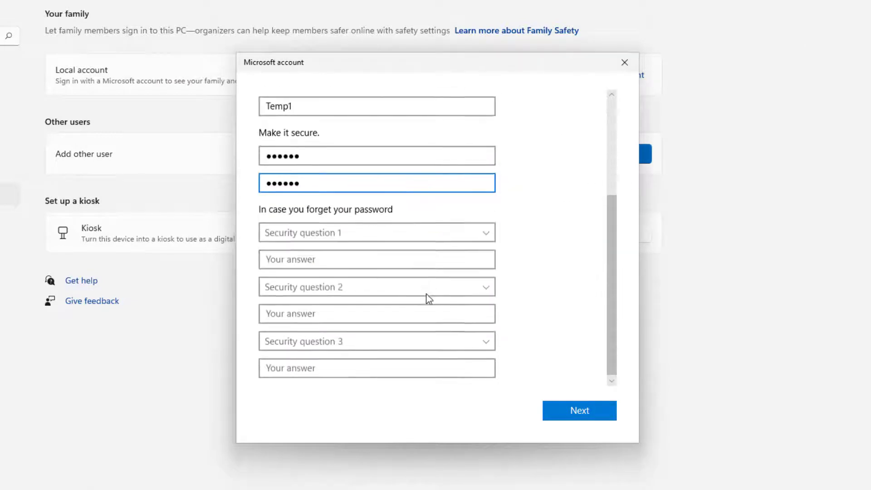
click(349, 238)
click(352, 247)
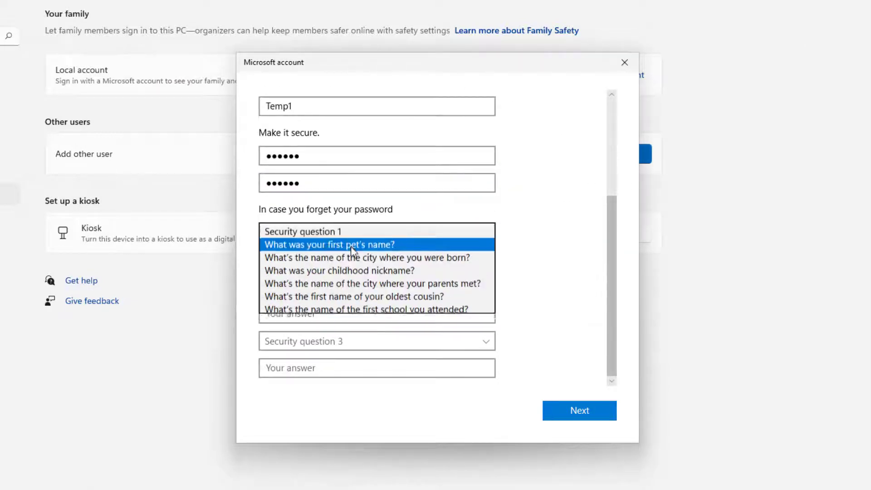
click(343, 259)
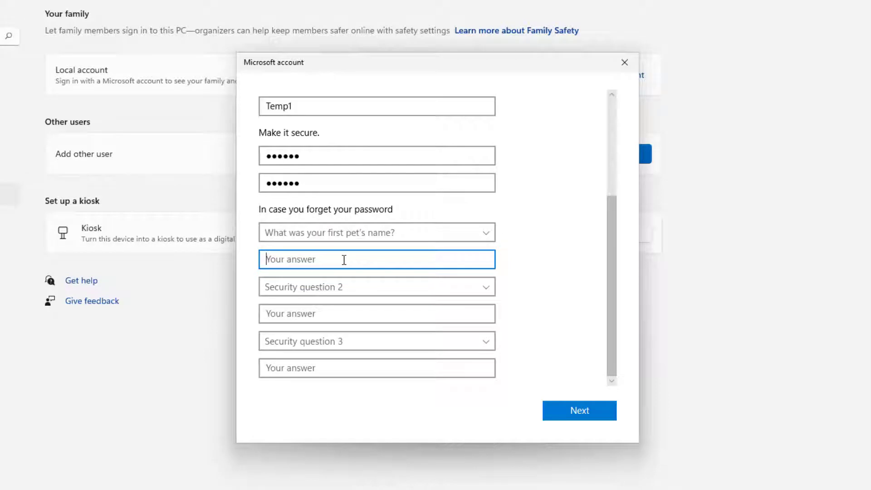
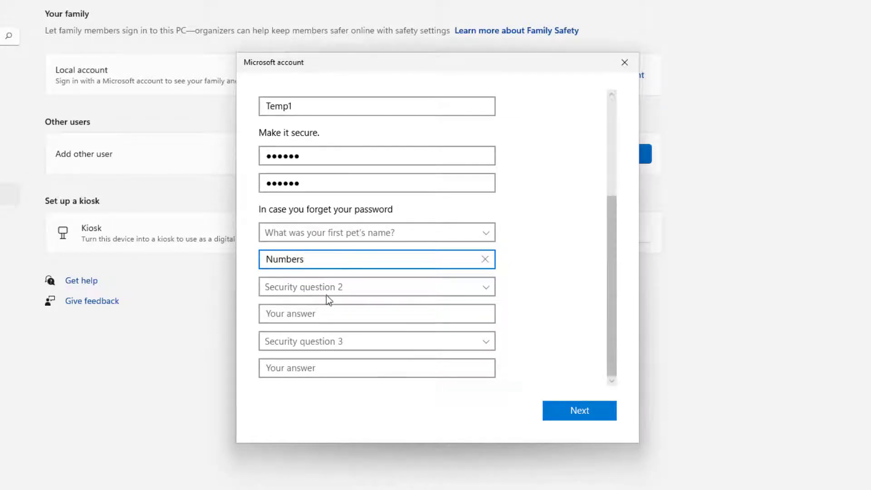
- Answer the birth-city and childhood-nickname questions and finish creating Temp1
click(328, 292)
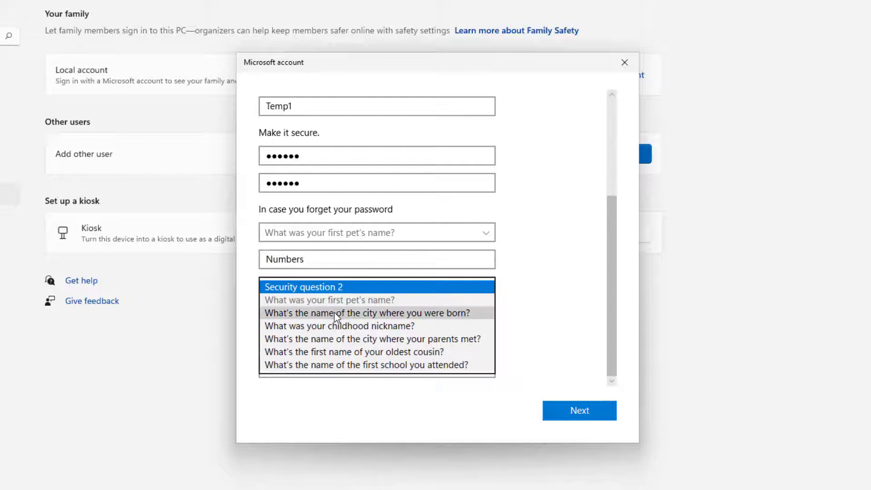
click(335, 313)
click(337, 314)
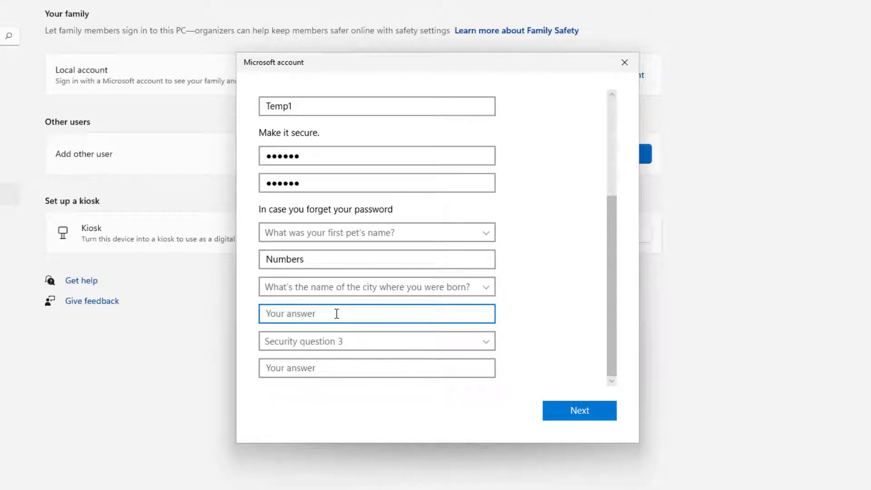
click(312, 342)
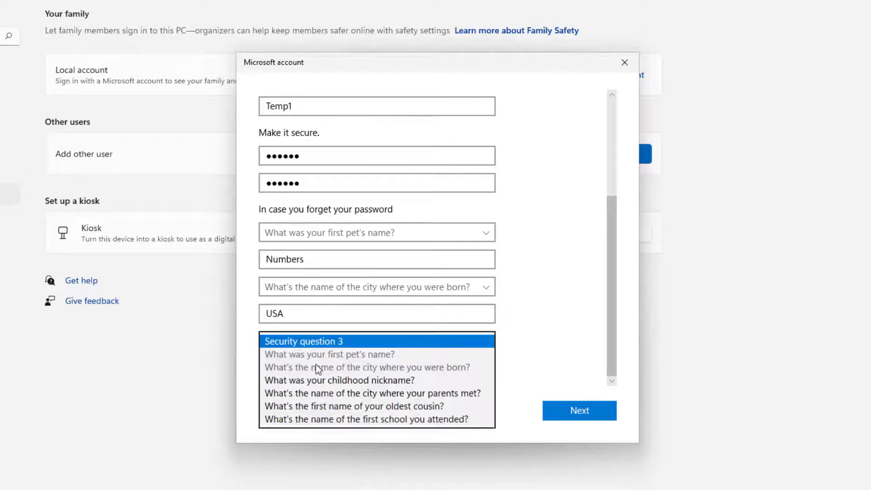
click(345, 381)
click(318, 363)
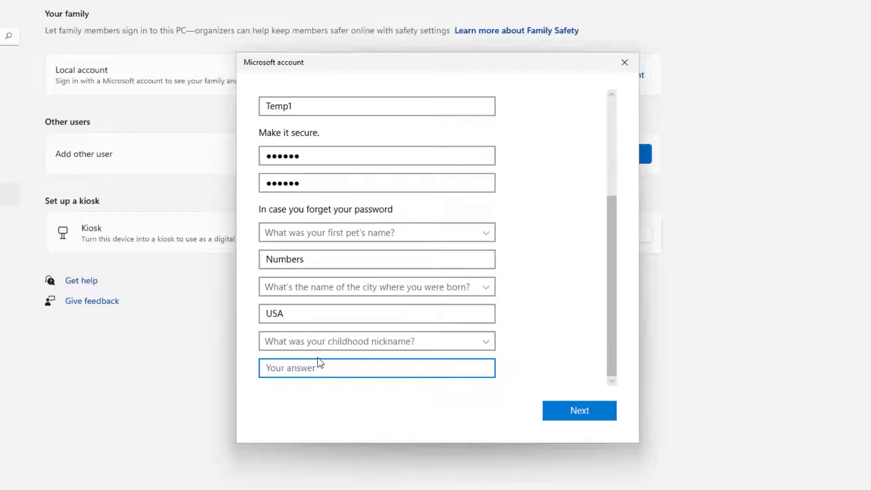
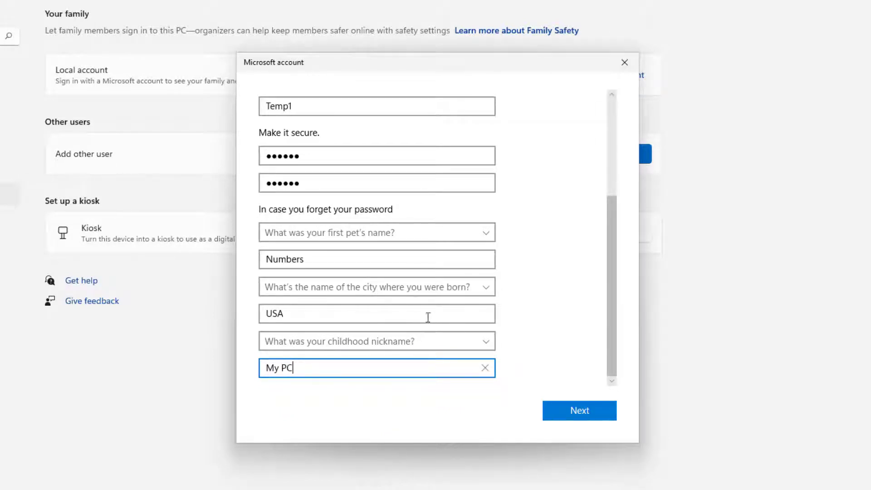
click(550, 409)
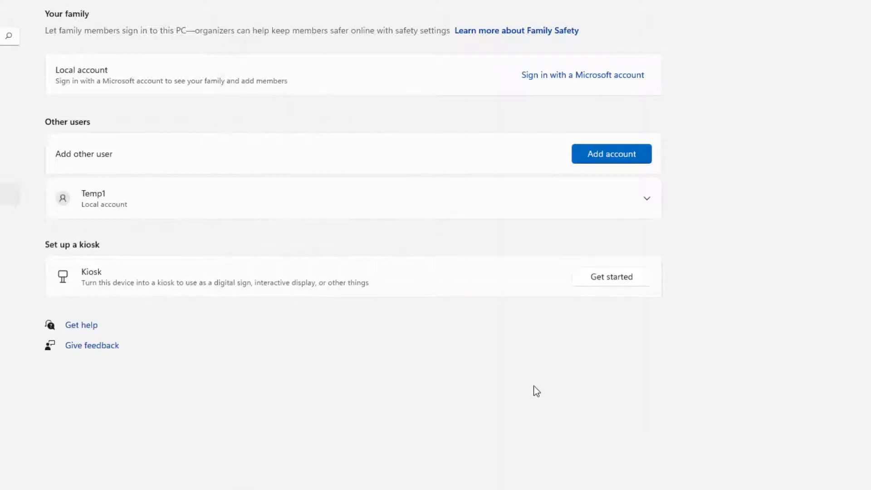
- Change Temp1's account type from Standard User to Administrator
click(224, 190)
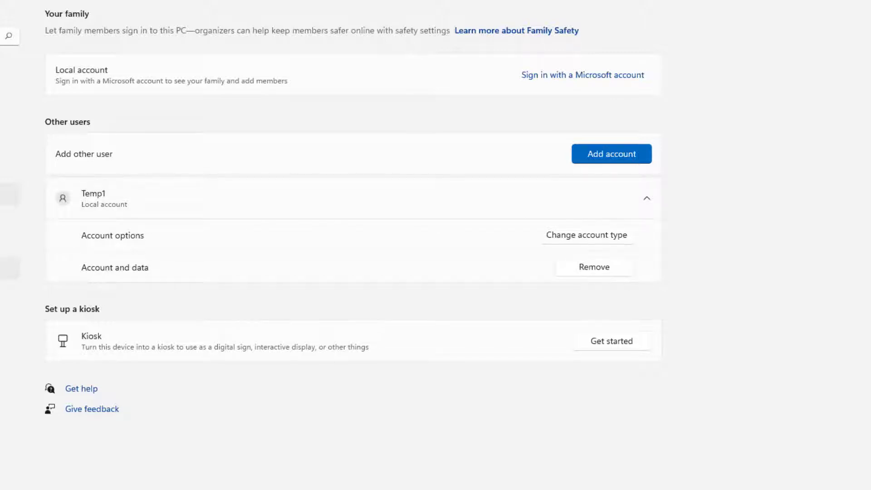
click(627, 237)
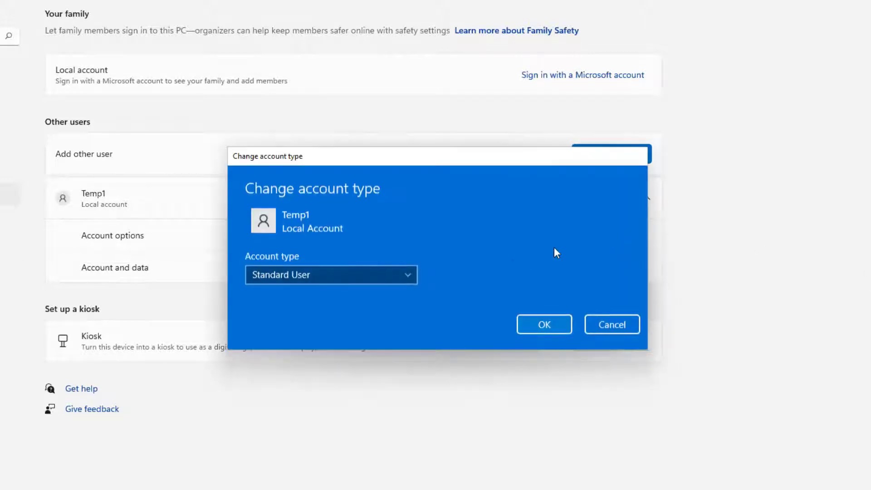
click(362, 273)
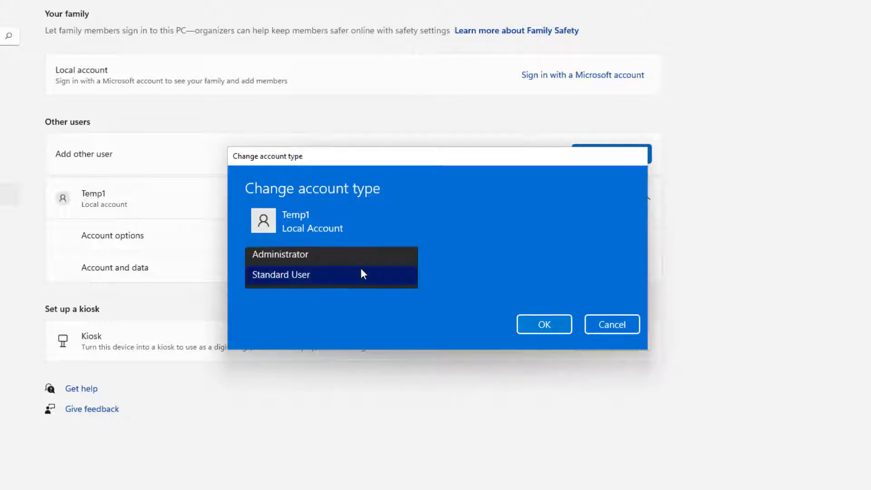
click(358, 253)
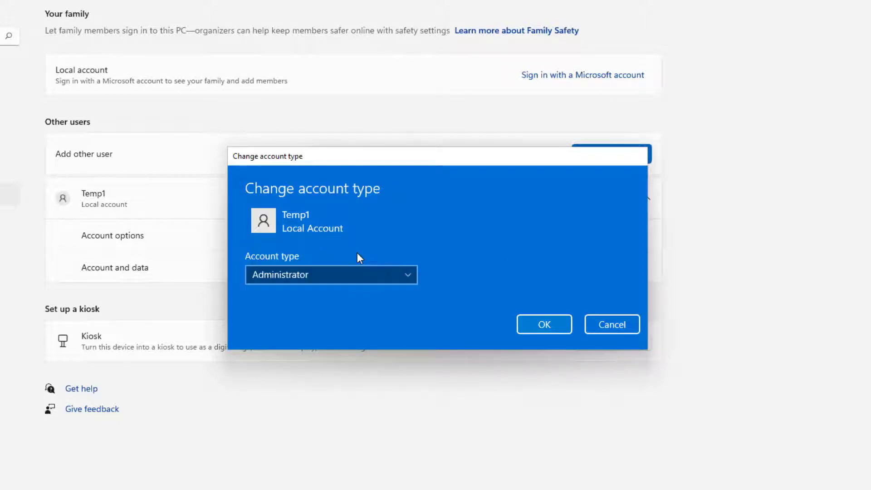
click(562, 325)
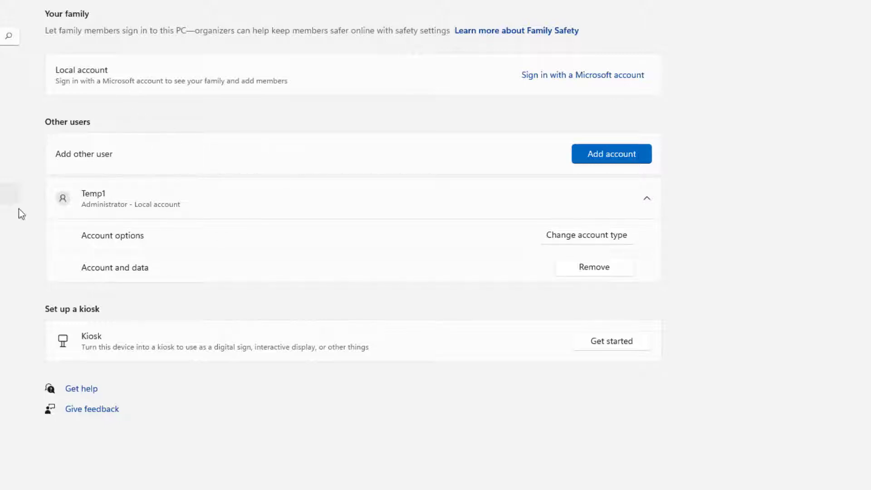
- Return to Accounts > Family & other users and expand Temp1 to confirm it is Administrator
click(61, 239)
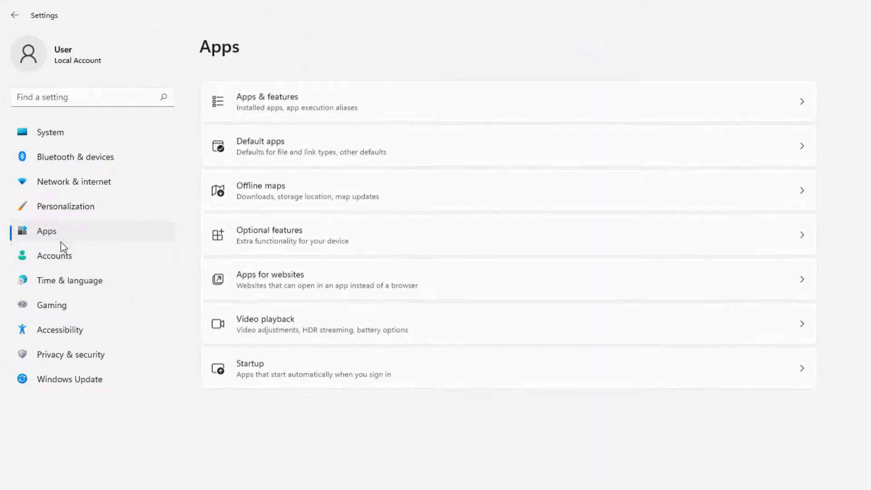
click(68, 256)
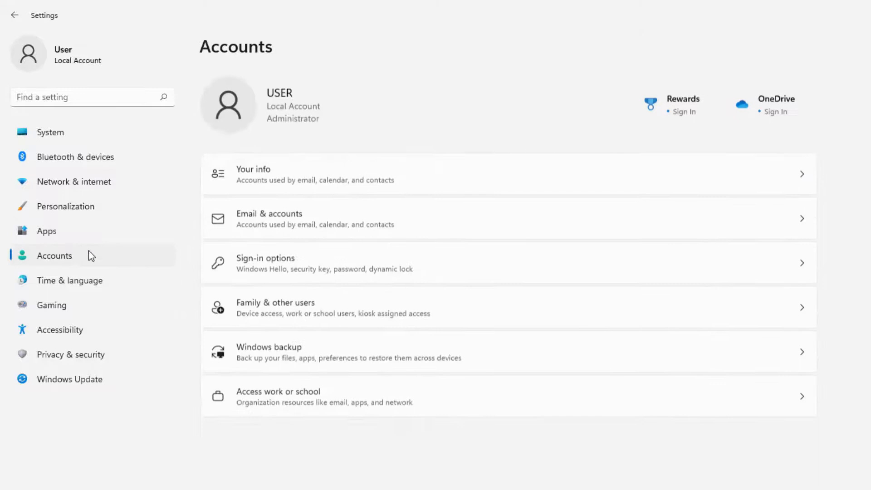
click(337, 302)
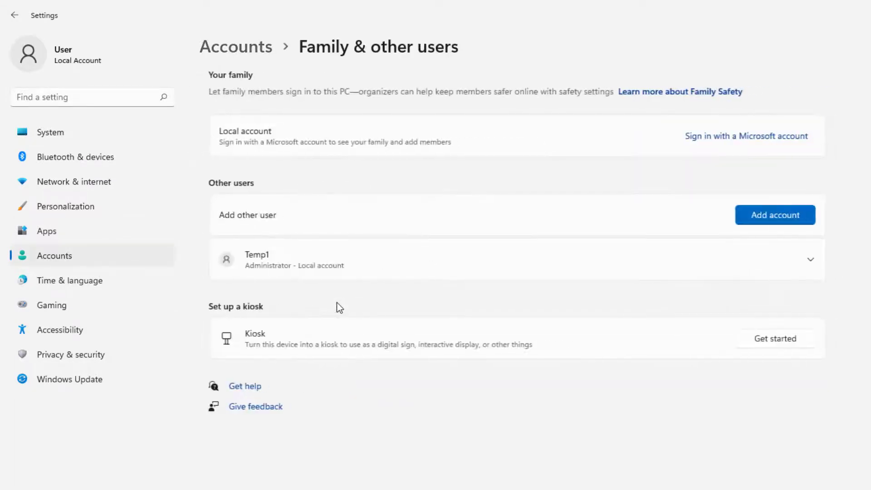
click(768, 270)
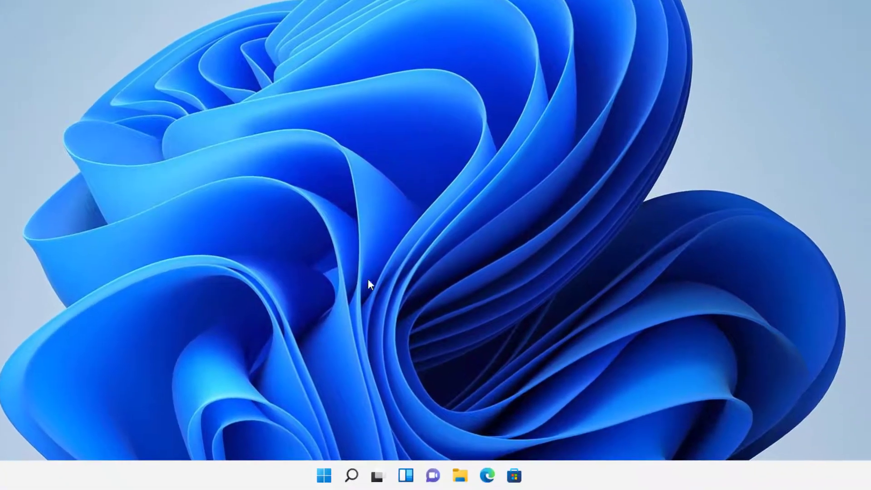
- Search Windows for netplwiz and launch the User Accounts window
click(323, 474)
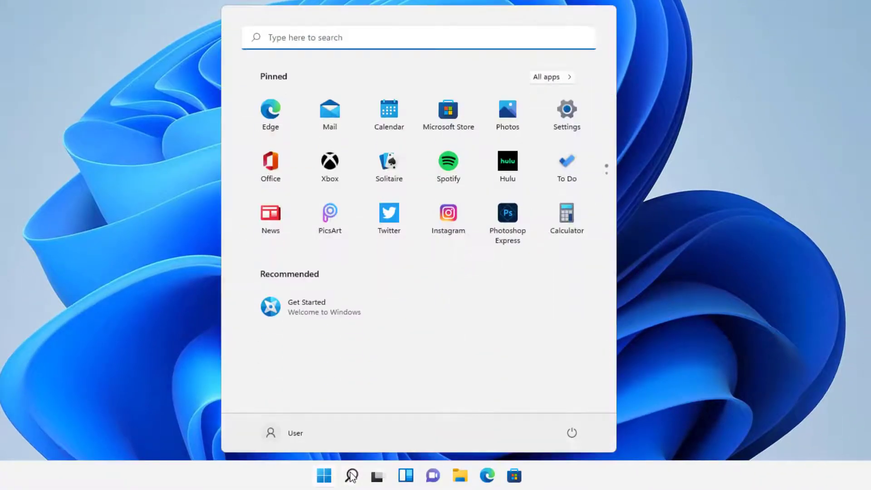
click(350, 474)
click(331, 476)
click(348, 474)
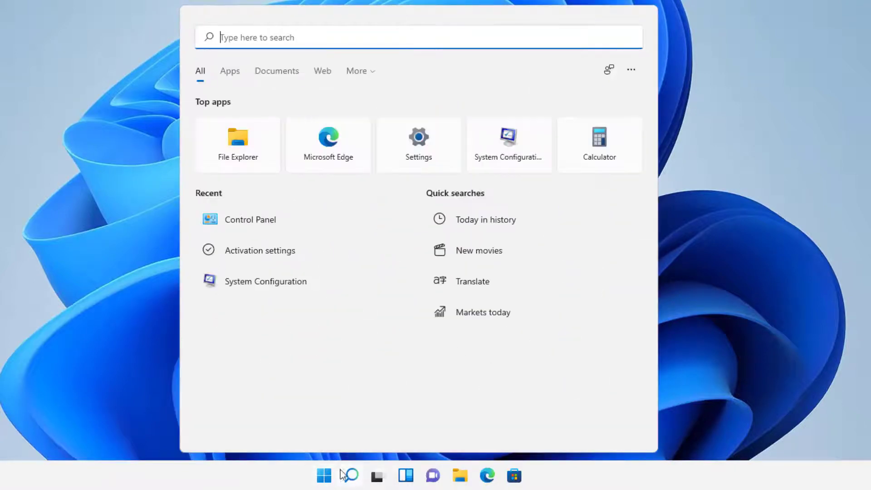
text(net)
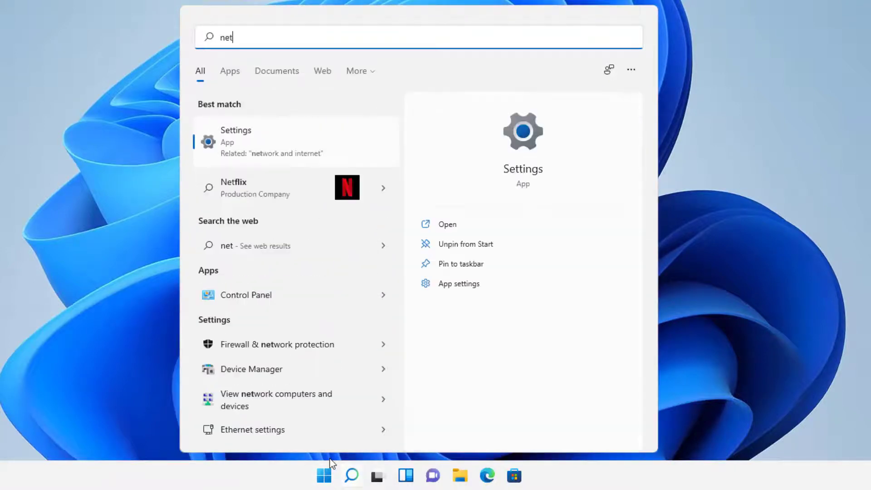
text(plwiz)
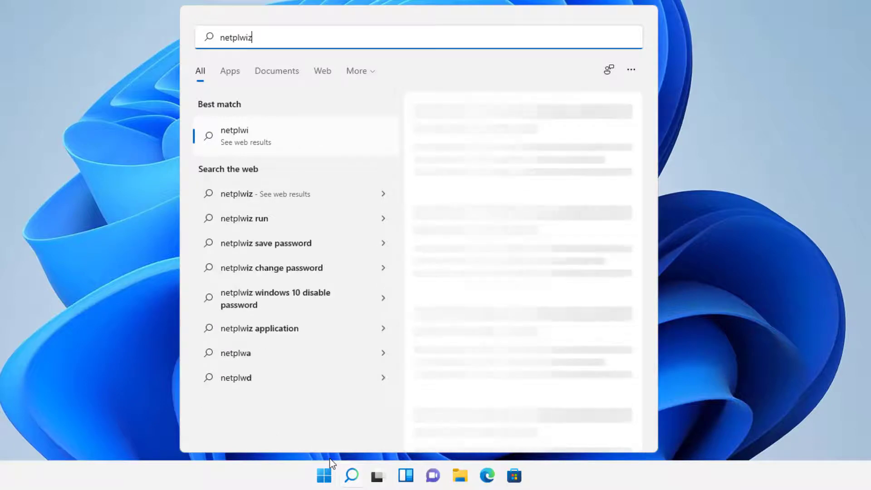
click(265, 144)
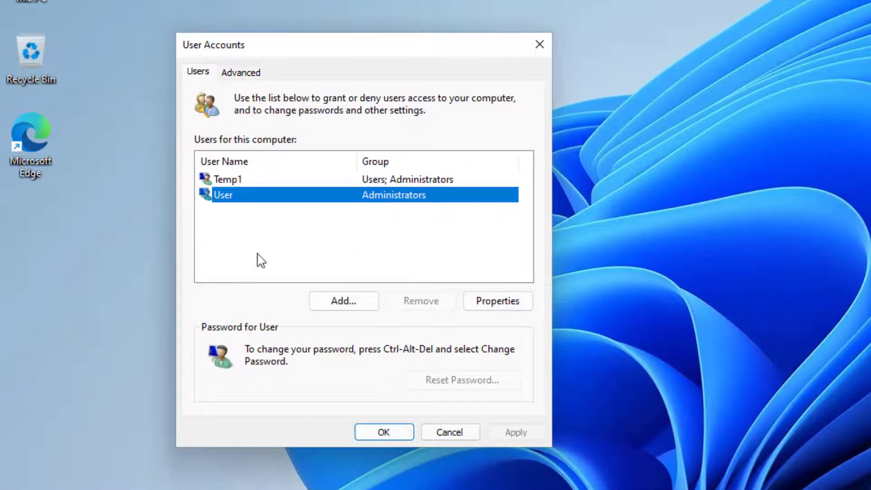
- Start adding a user, choosing sign-in without a Microsoft account and a local account
click(322, 299)
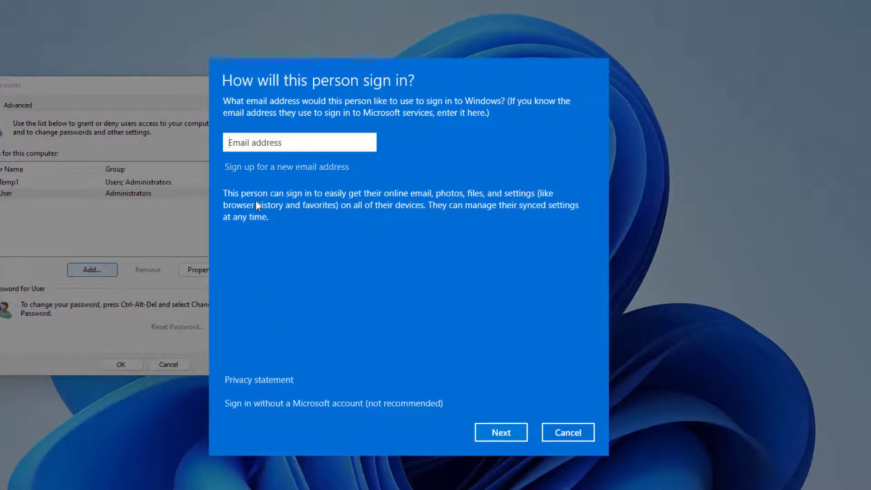
click(280, 404)
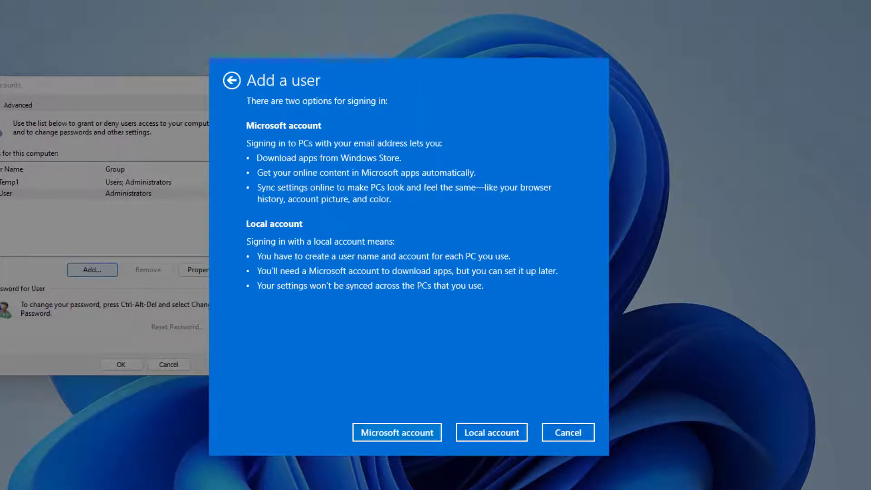
click(497, 436)
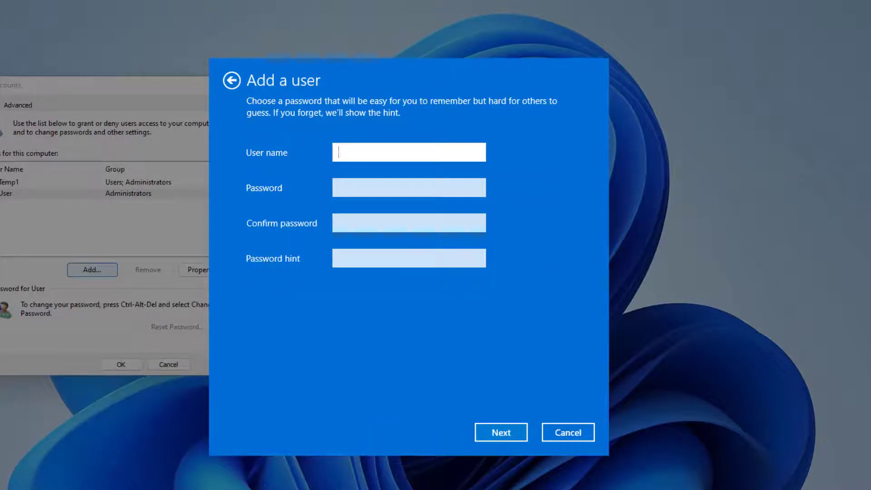
- Create local account Temp2 with a password, its confirmation and a password hint
text(Temp2)
click(409, 187)
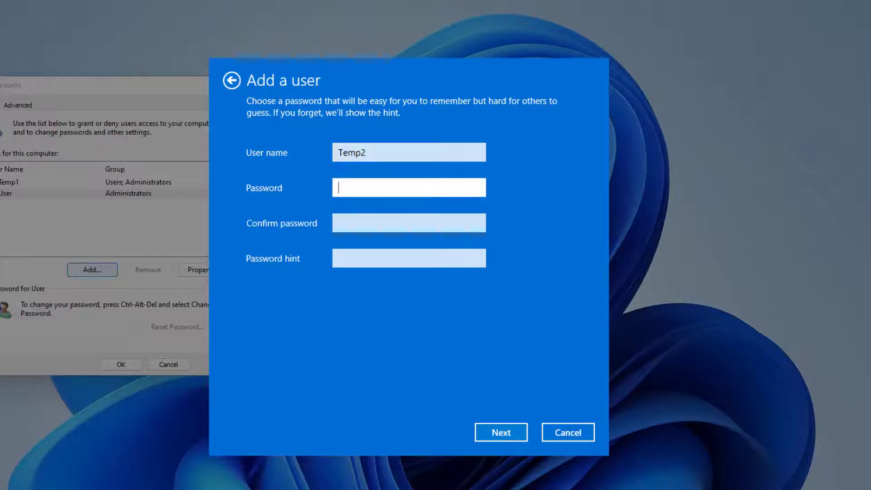
key(Tab)
key(Tab)
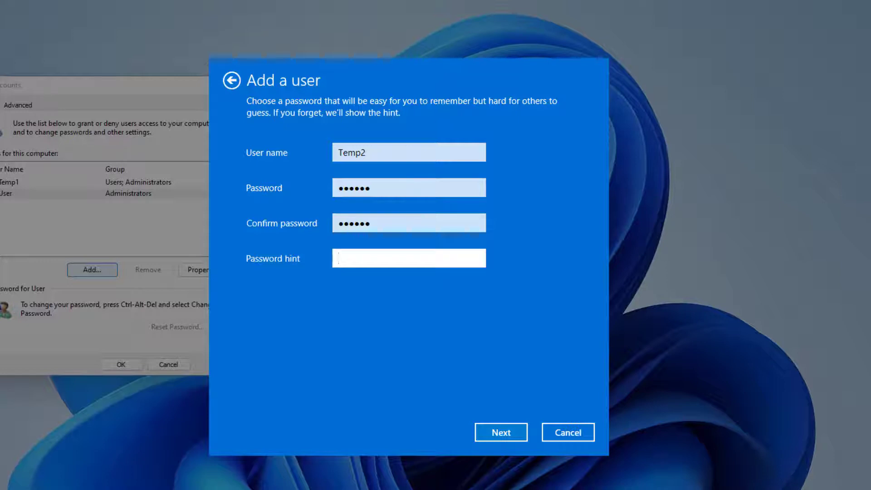
click(500, 434)
click(562, 432)
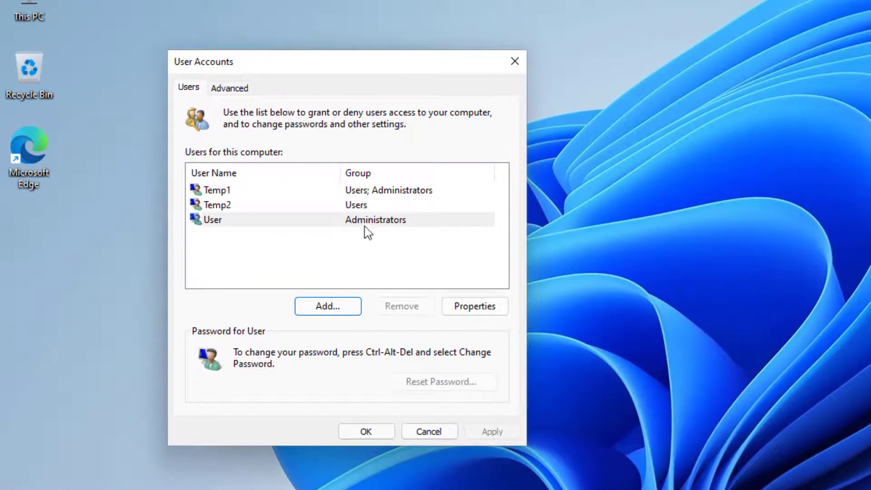
- In Temp2's Properties, set Group Membership to Administrator and apply
click(368, 193)
click(368, 205)
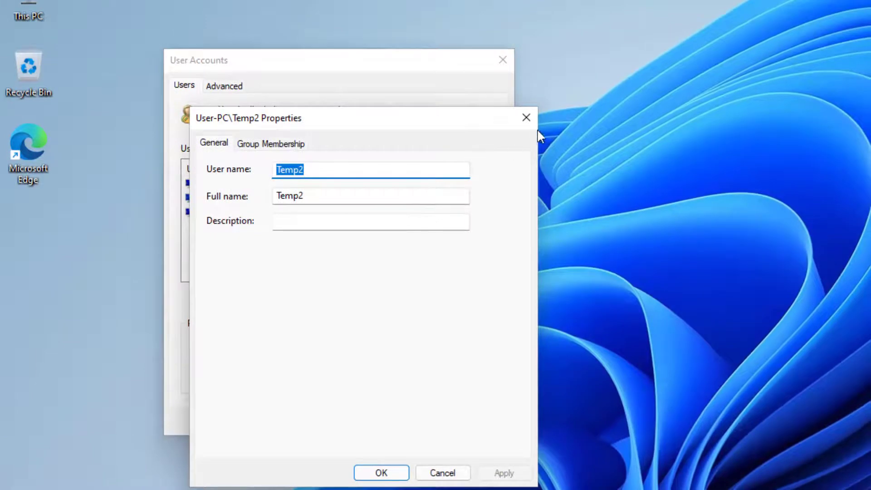
click(526, 118)
click(449, 299)
click(277, 146)
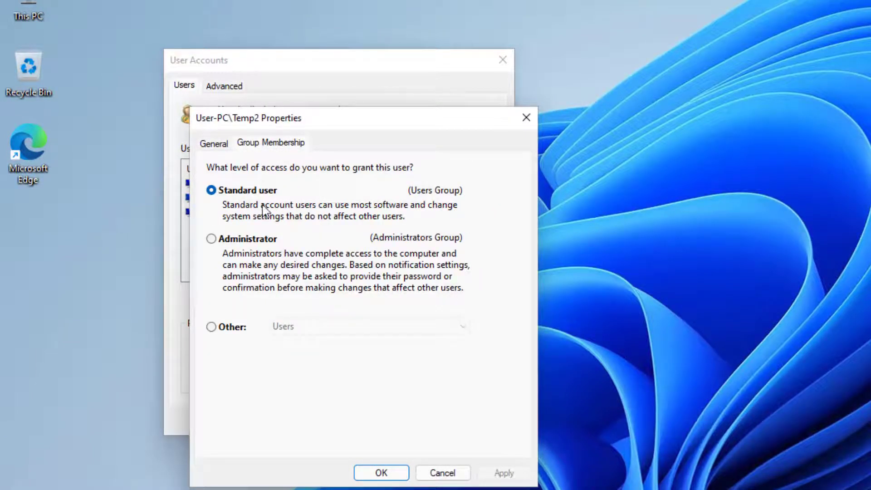
click(256, 244)
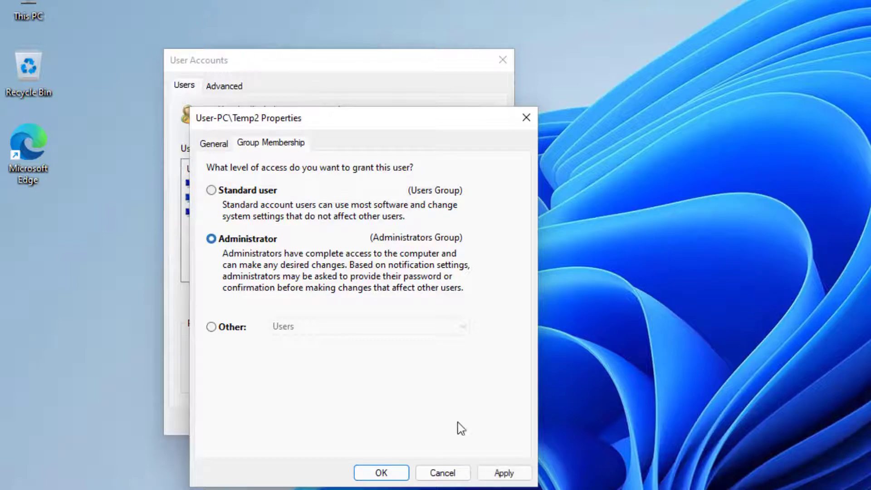
click(502, 473)
- Close Temp2's properties and review User's group membership without making changes
click(381, 474)
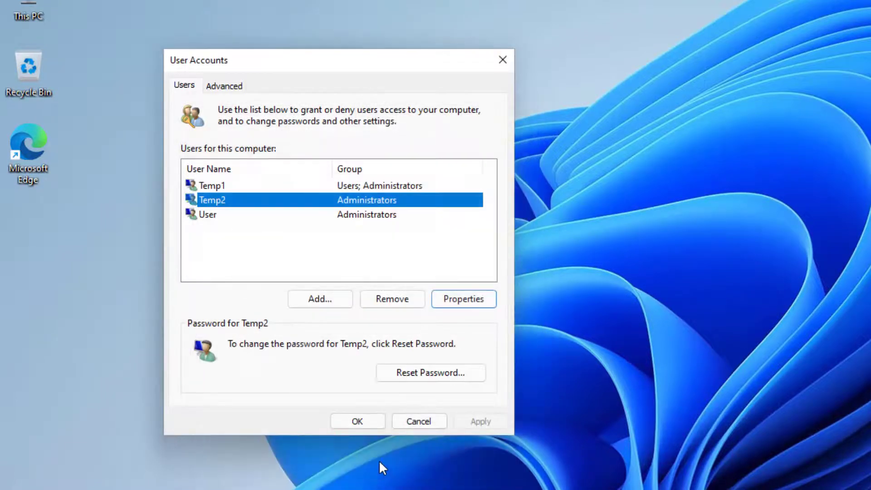
click(346, 217)
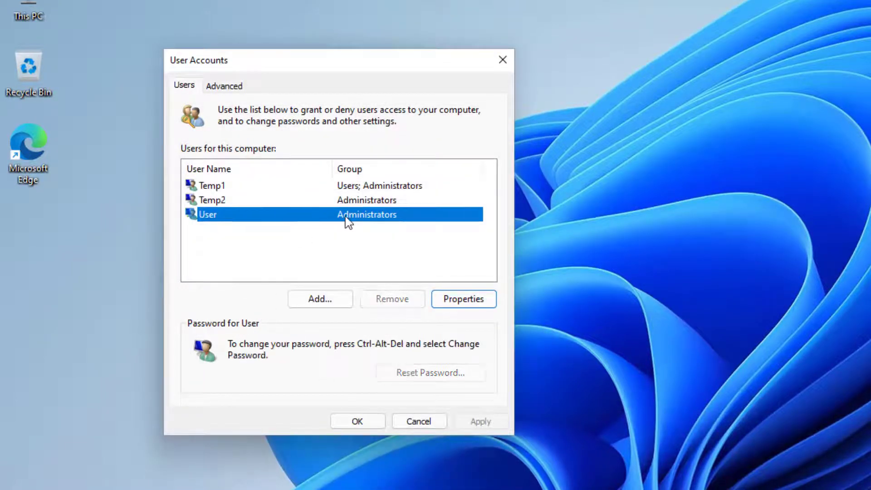
click(445, 298)
click(286, 144)
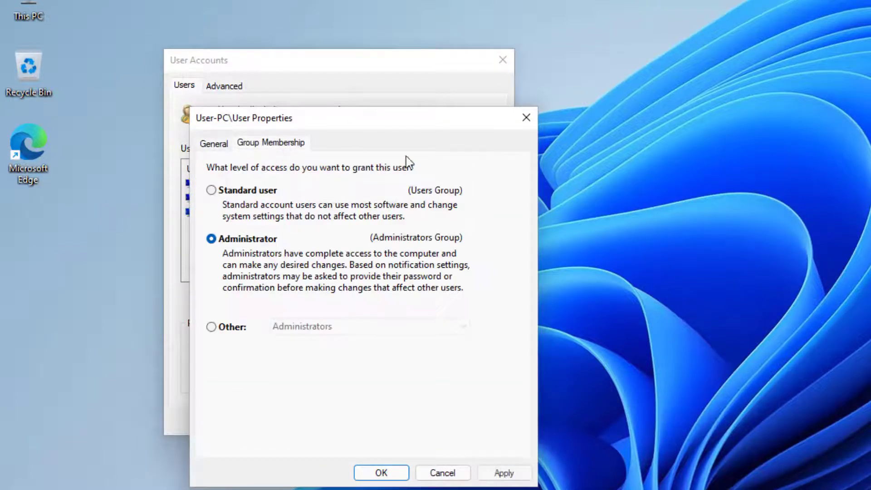
click(526, 117)
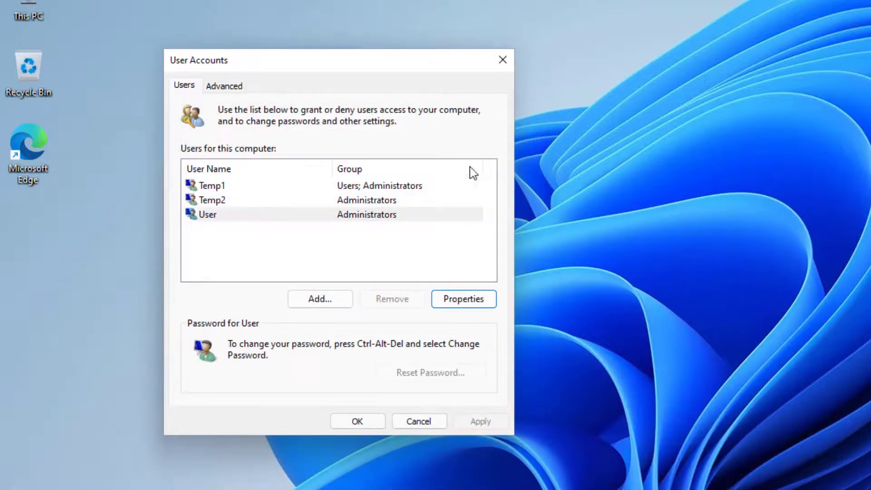
- Look over the Temp2 and User rows, then cancel out of User Accounts
click(361, 247)
click(353, 201)
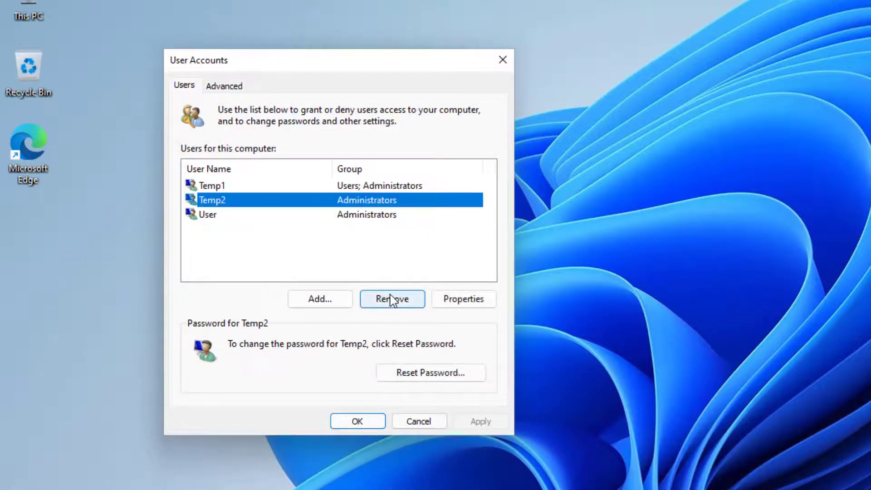
click(344, 220)
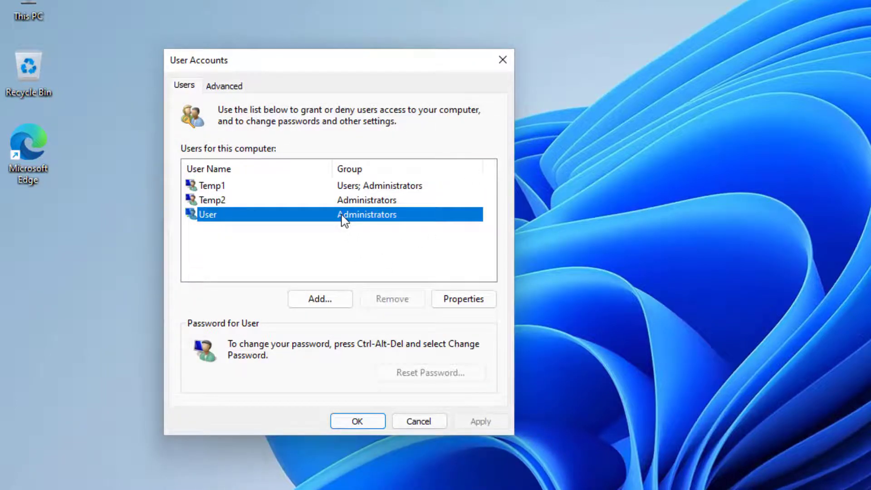
click(344, 200)
click(336, 218)
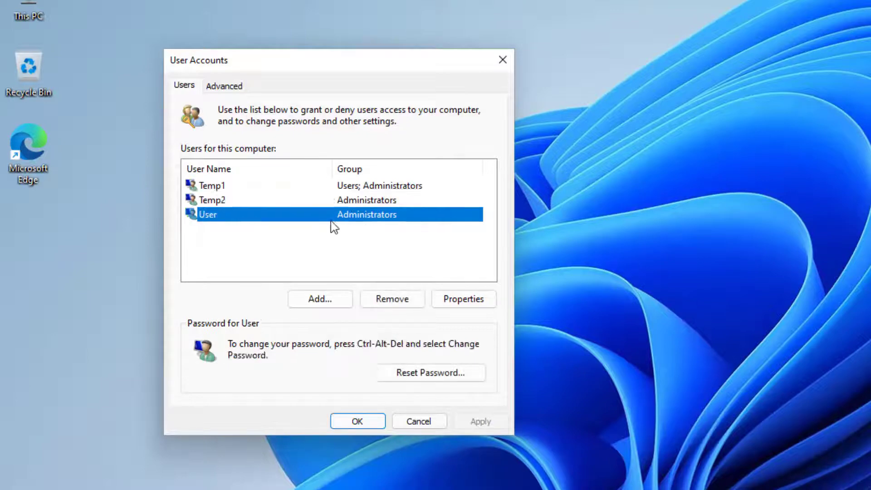
click(347, 203)
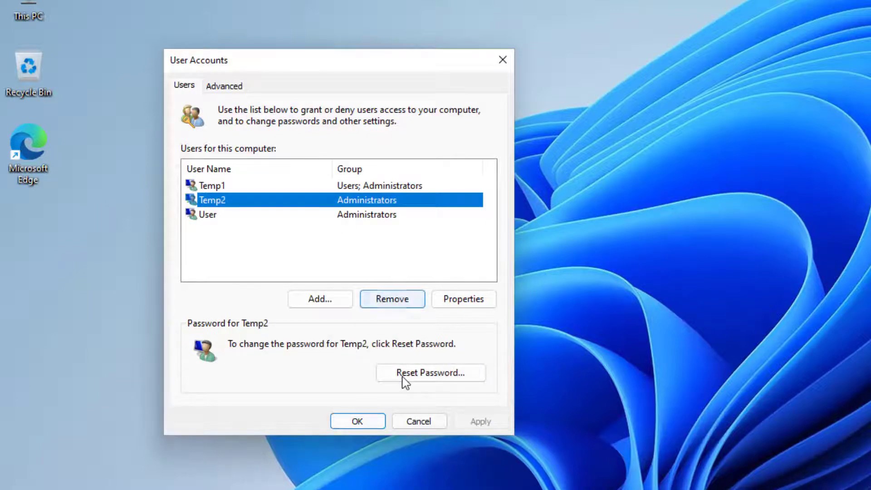
click(414, 422)
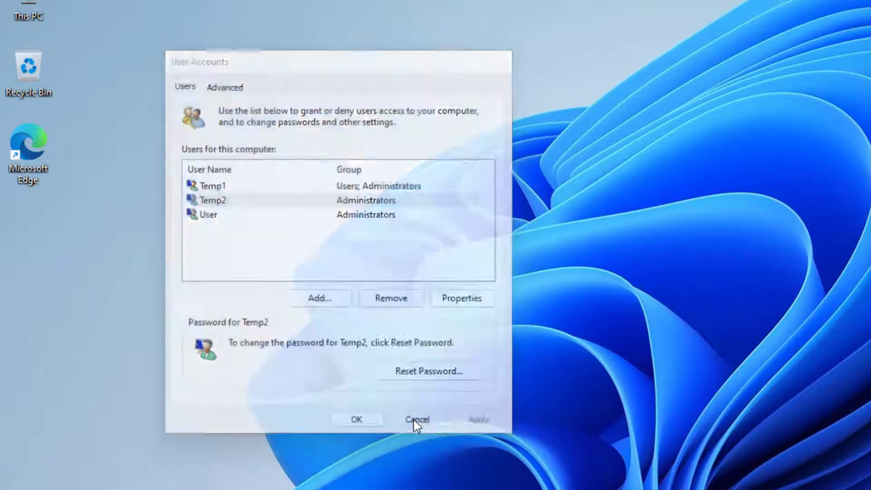
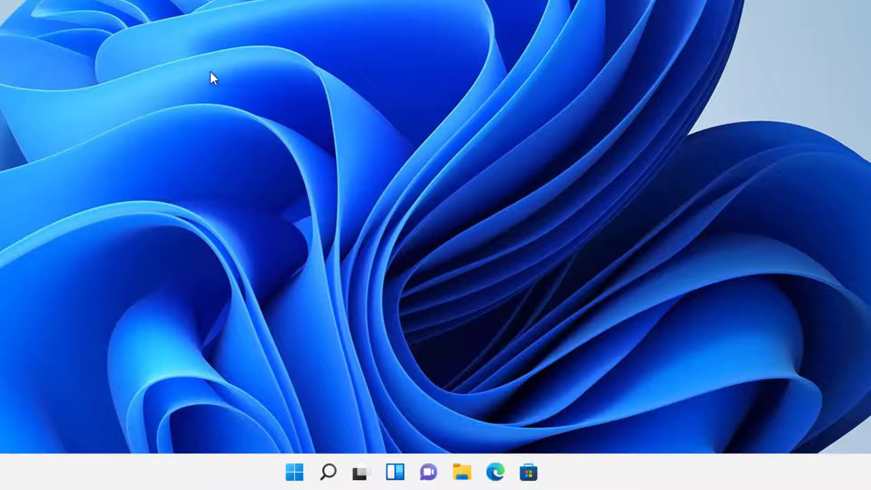
- Search the Start menu for lusrmgr.msc, trimming the query back to just the console name
click(294, 472)
click(328, 471)
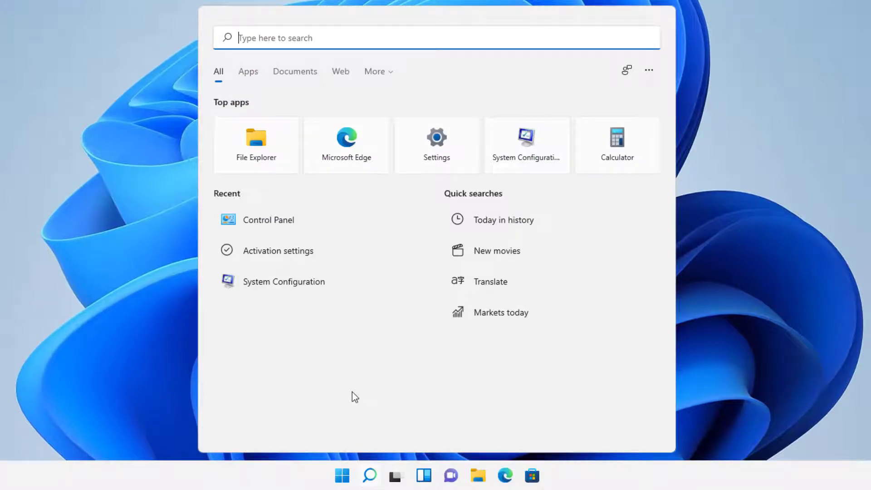
text(lus)
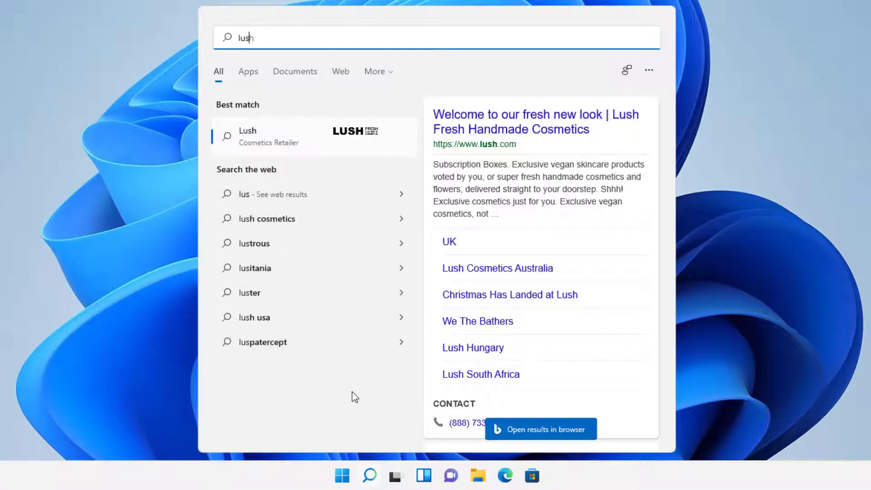
text(rmg)
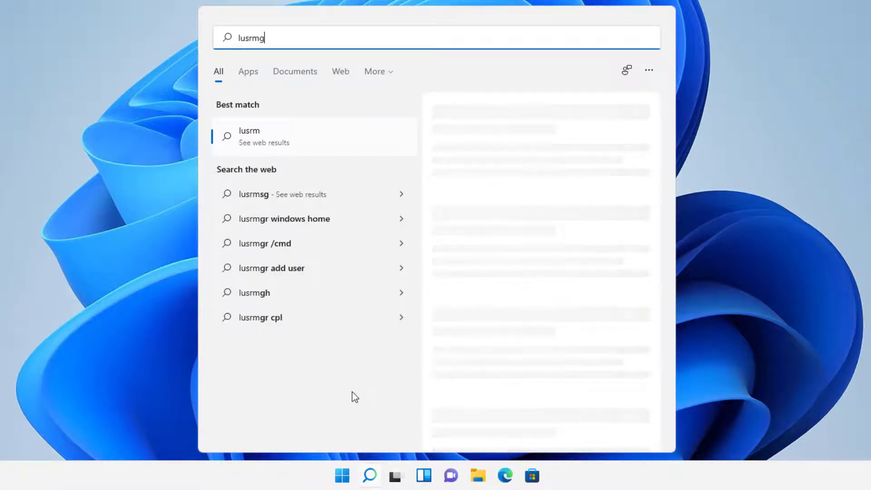
text(r.msc)
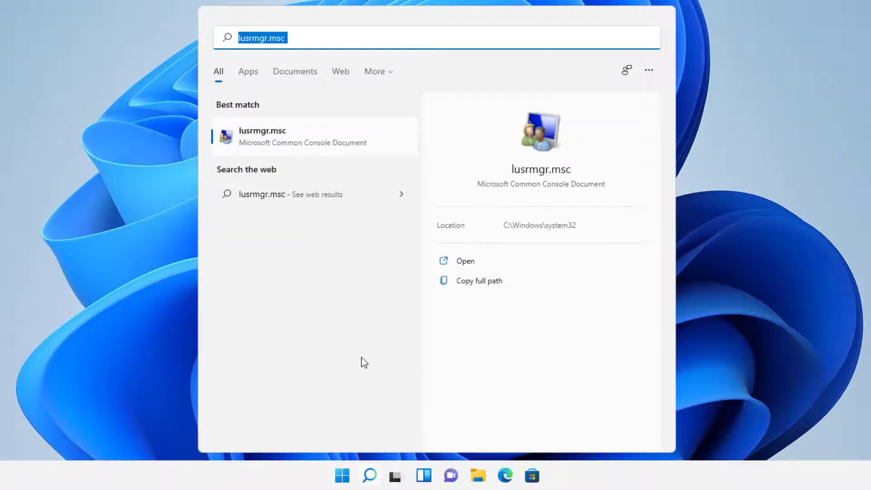
text(l)
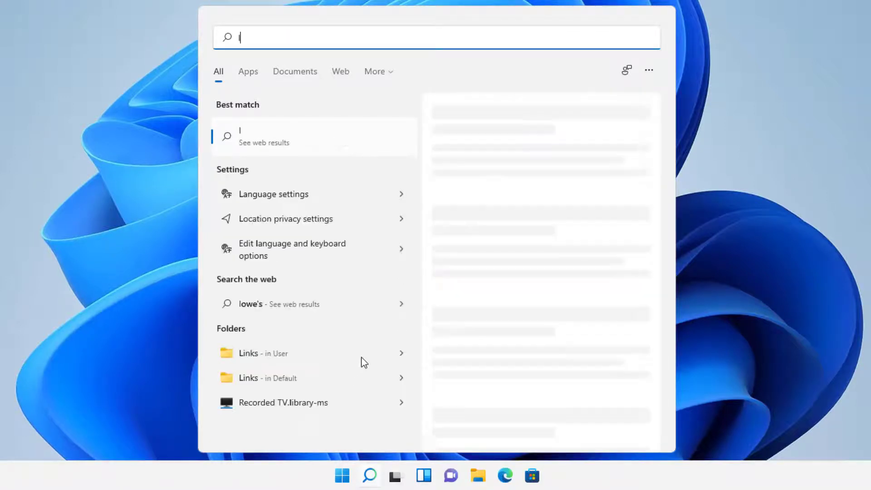
text(ocal user and groups)
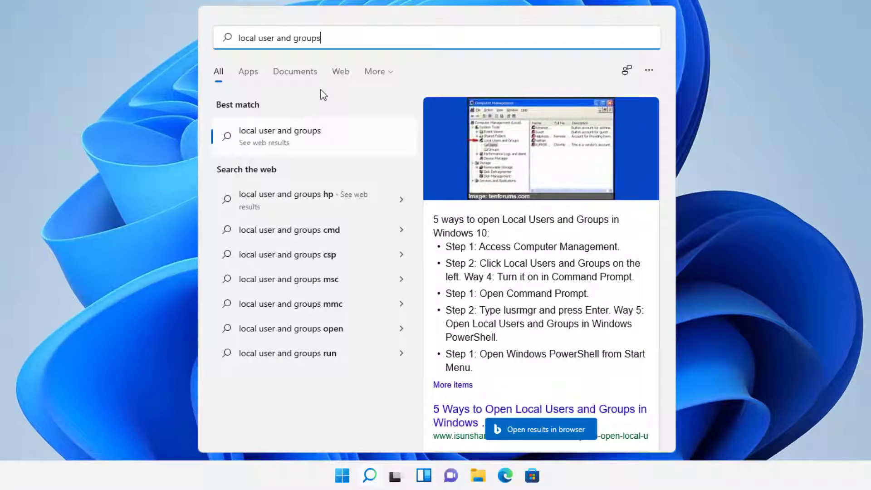
key(ctrl+a)
text(lusrmgr.msc)
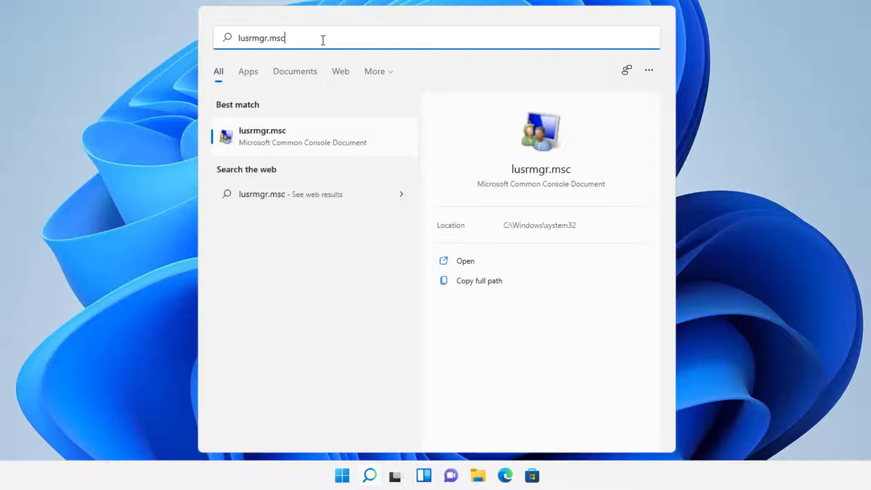
- Launch lusrmgr.msc maximized and view the Users folder, checking the Temp1 and Temp2 accounts
click(284, 124)
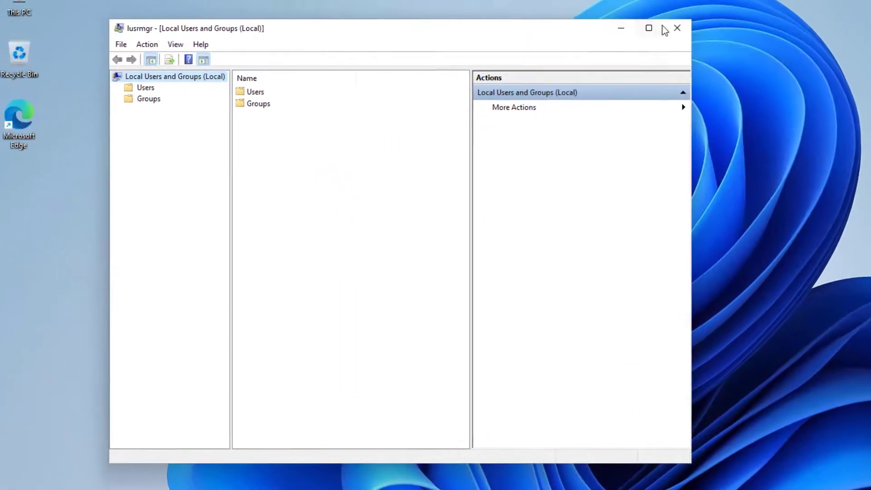
click(656, 31)
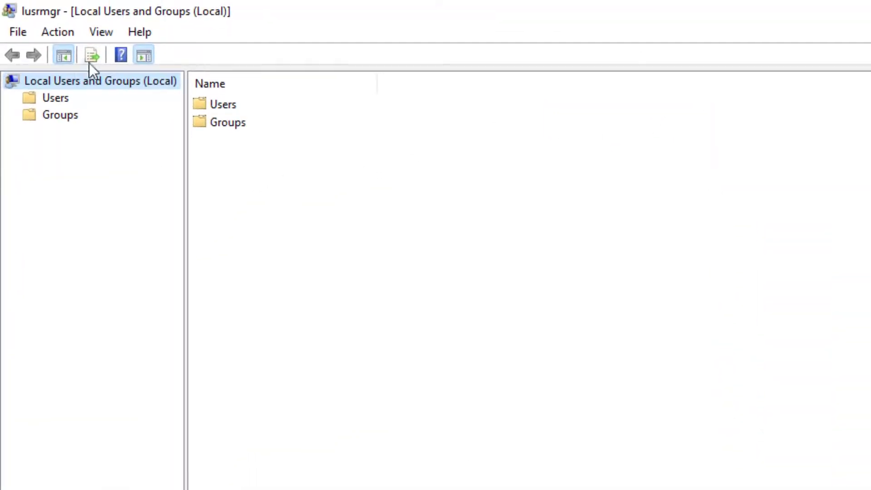
click(50, 97)
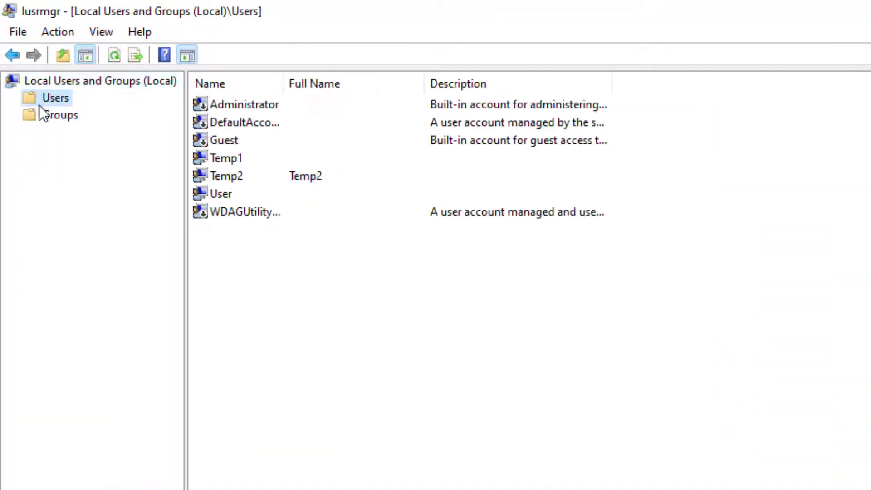
click(222, 159)
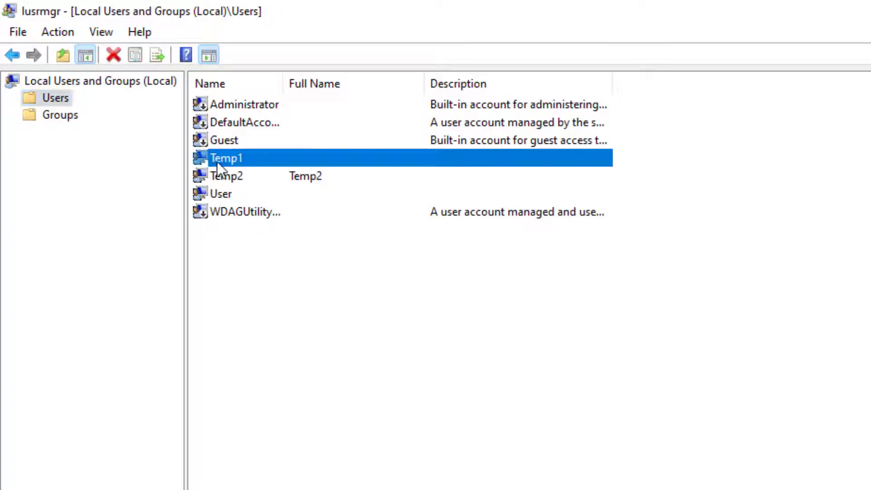
click(227, 176)
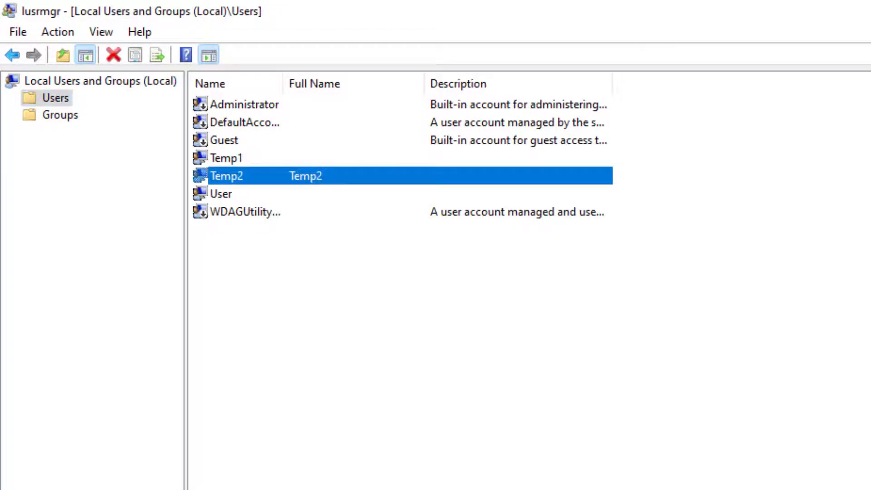
click(418, 347)
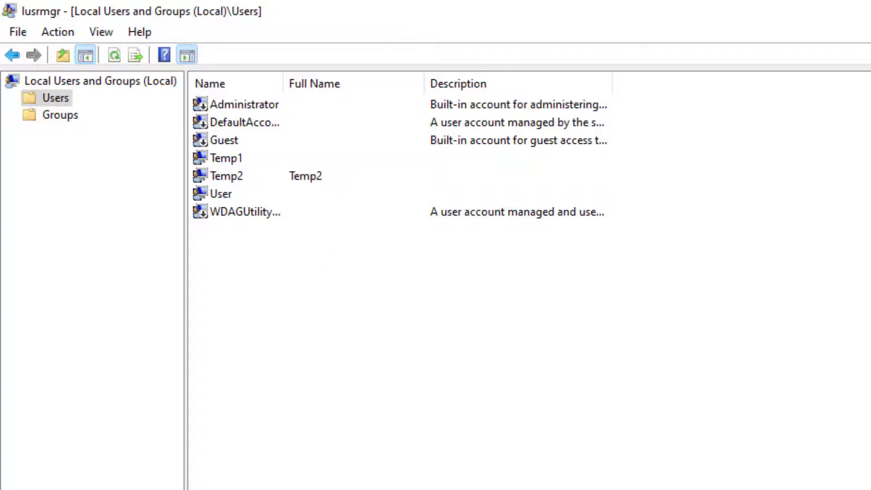
- Start a new user account with the user name Temp3
click(592, 136)
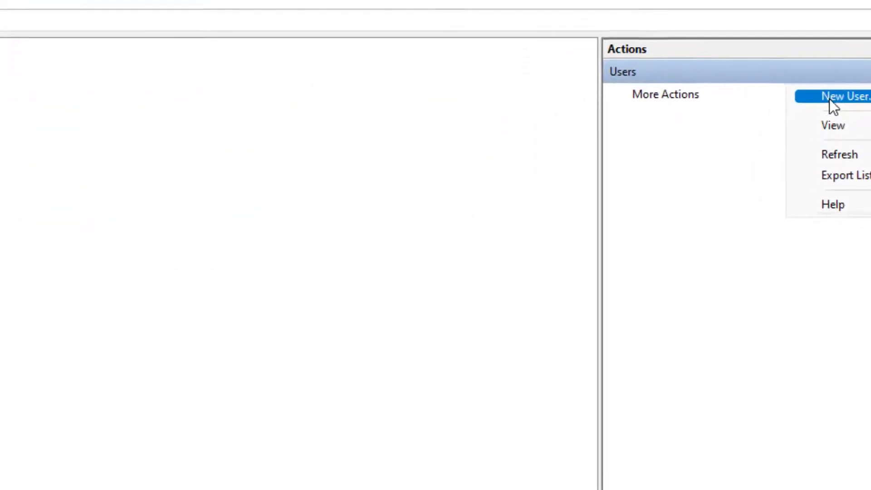
click(767, 131)
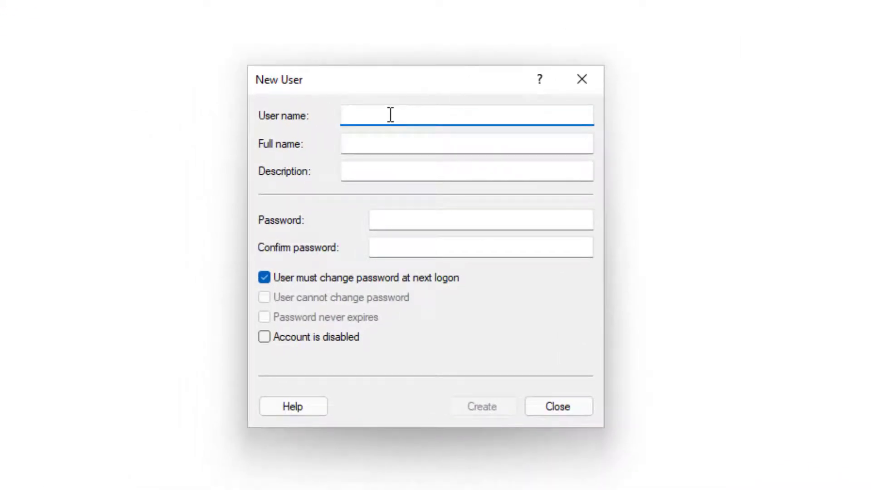
text(U)
key(BackSpace)
text(Temp3)
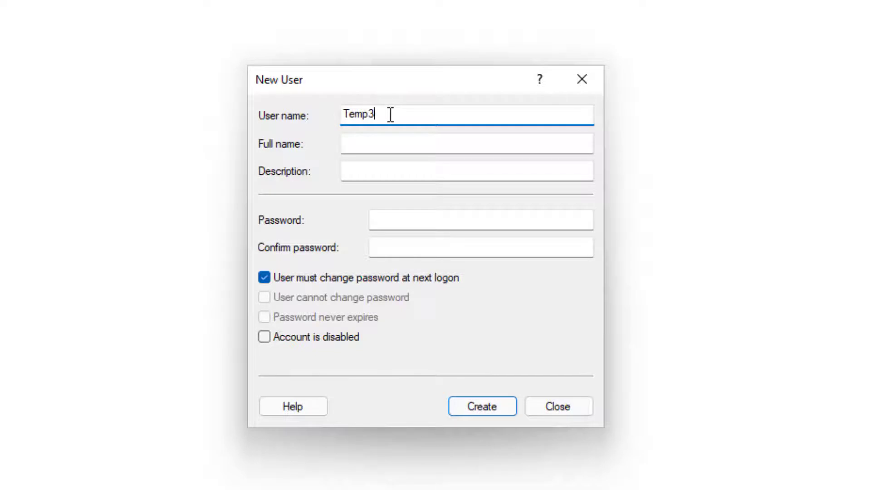
- Enter the new account's password and confirm it
click(371, 137)
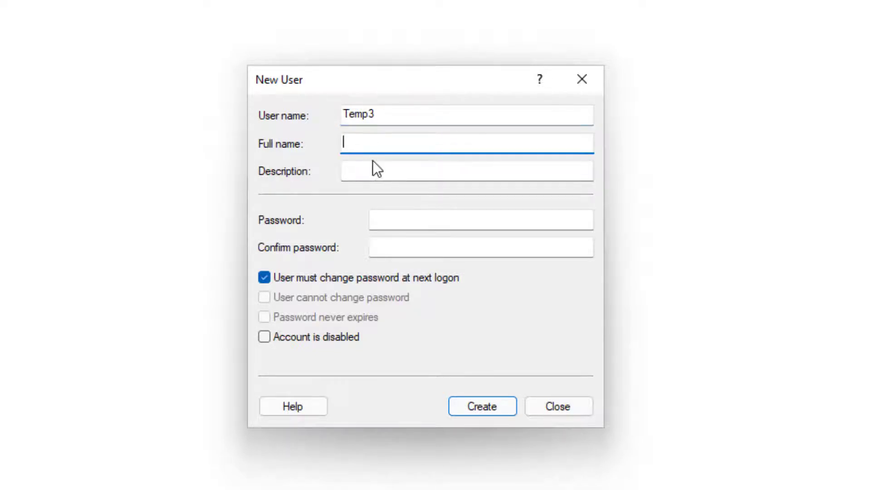
click(379, 179)
click(399, 224)
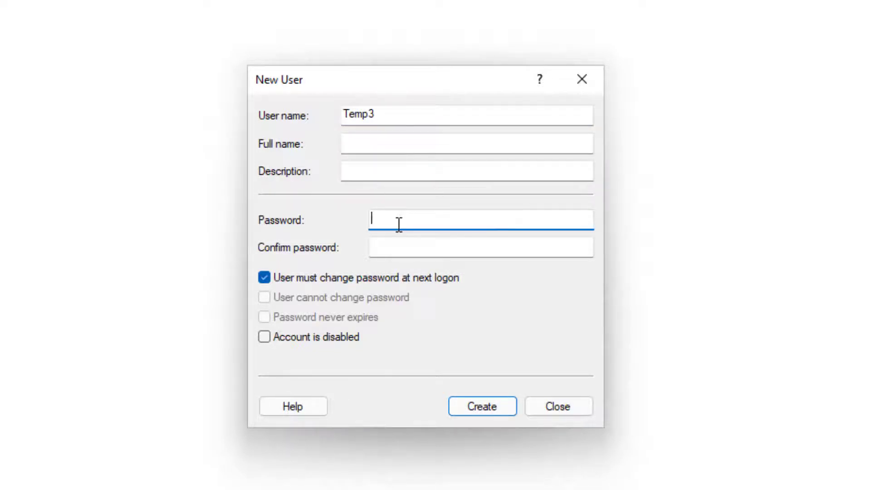
text(******)
key(Tab)
text(******)
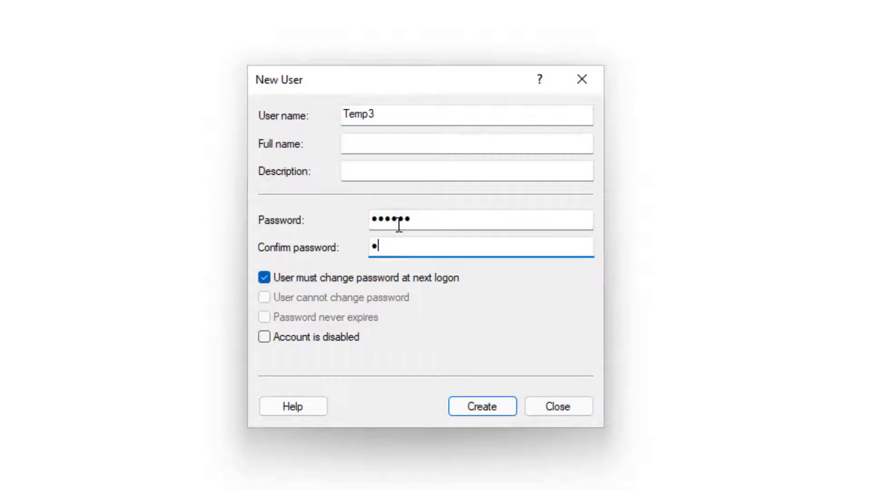
- Clear 'must change password', enable 'Password never expires', create Temp3, and close the form
click(323, 281)
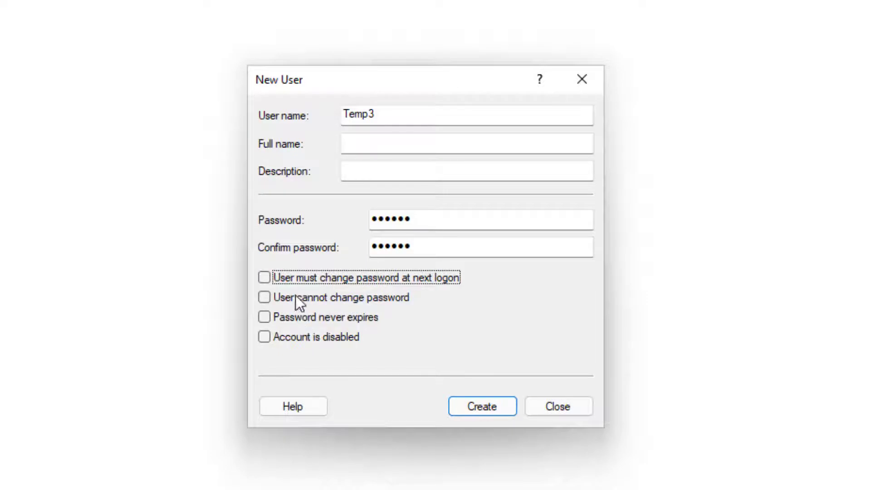
click(319, 300)
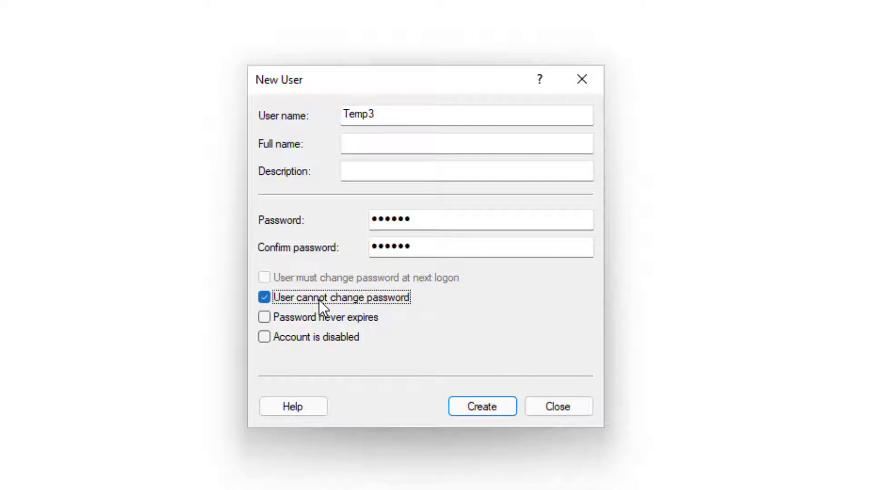
click(321, 310)
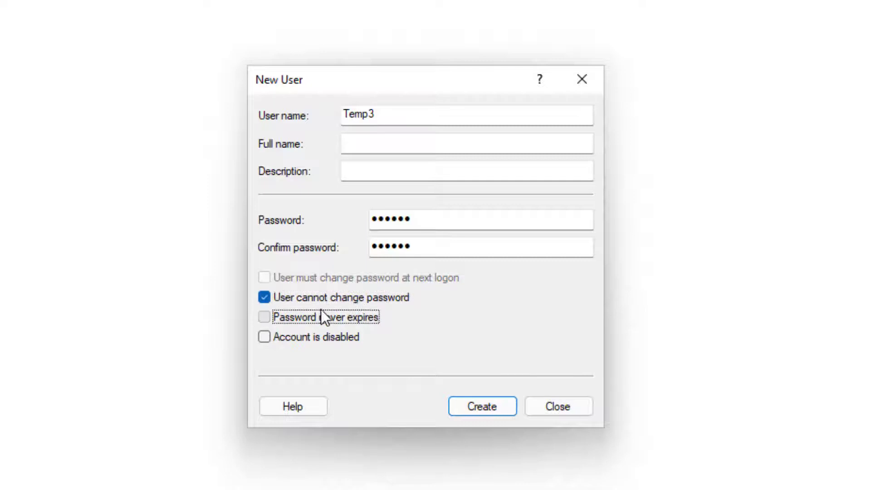
click(320, 298)
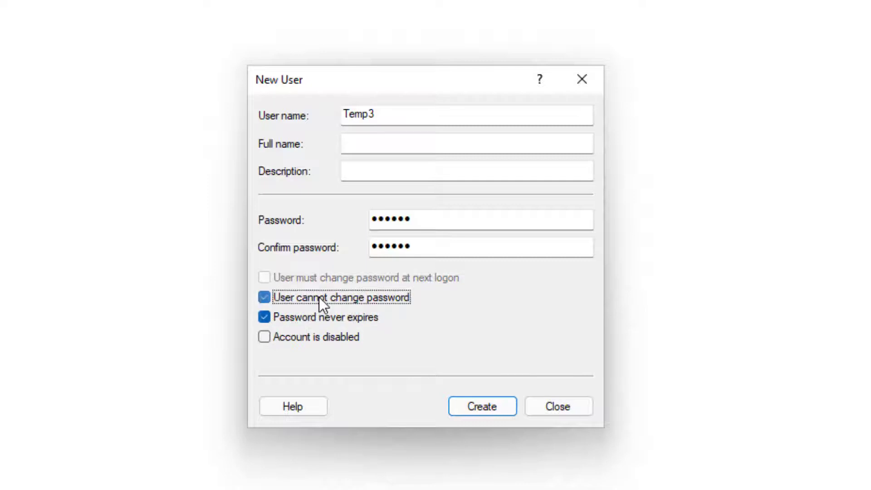
click(356, 339)
click(349, 344)
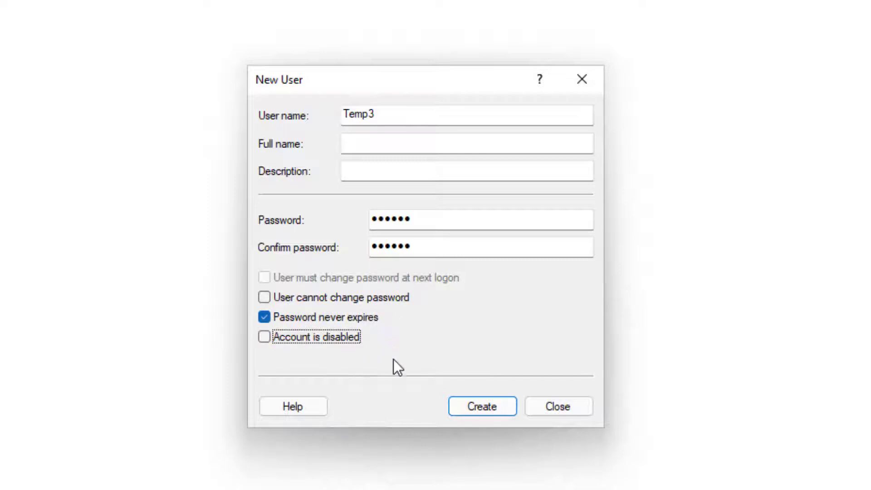
click(470, 410)
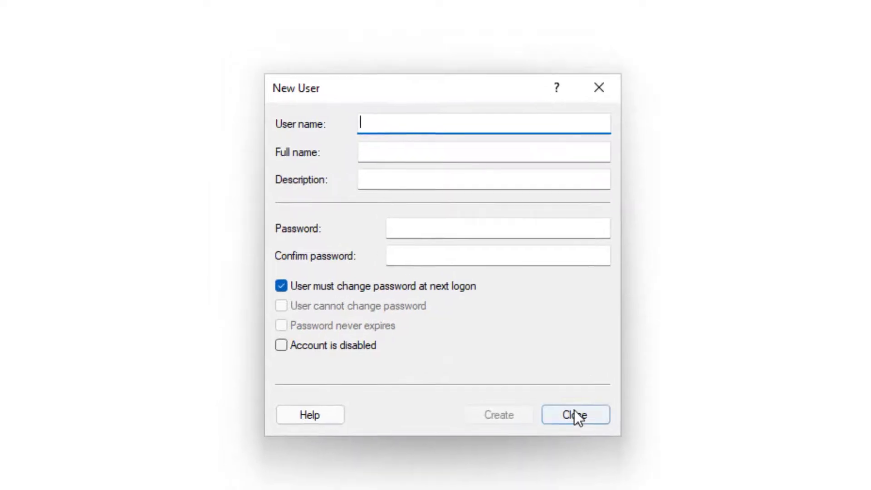
key(Escape)
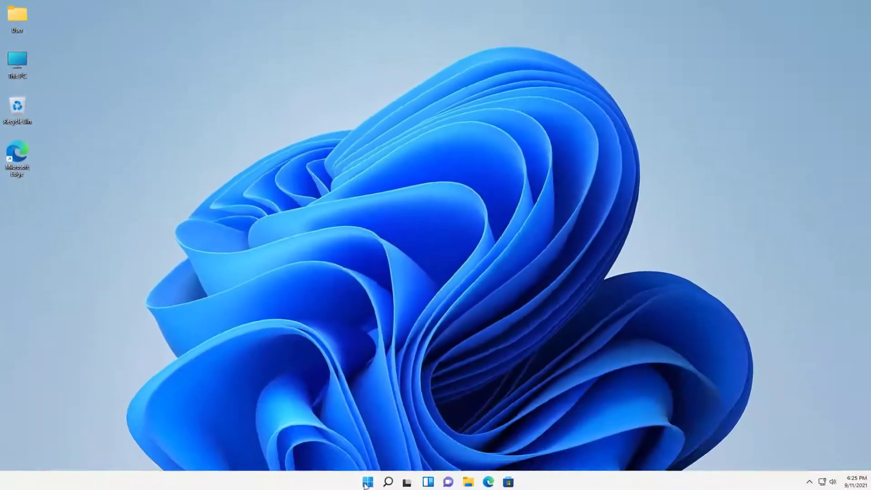
- Search for cmd and run Command Prompt as administrator, approving the elevation prompt
click(367, 482)
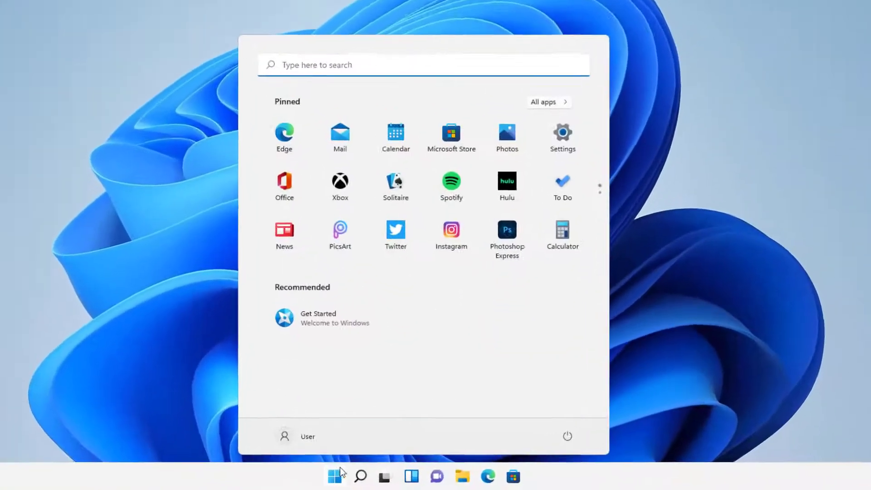
text(cmd)
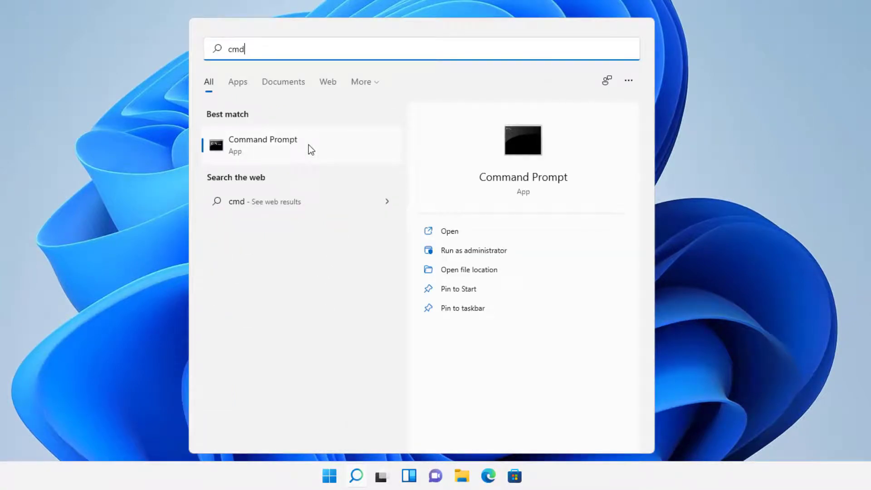
right_click(272, 147)
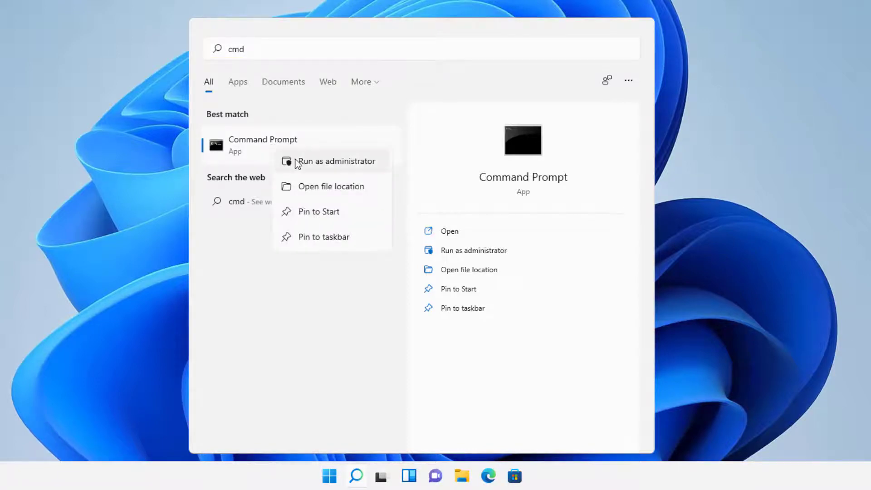
click(298, 162)
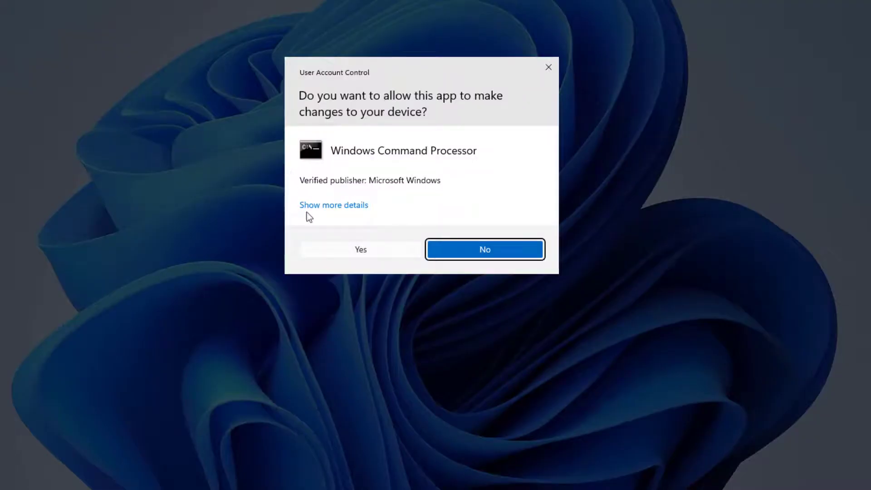
click(337, 255)
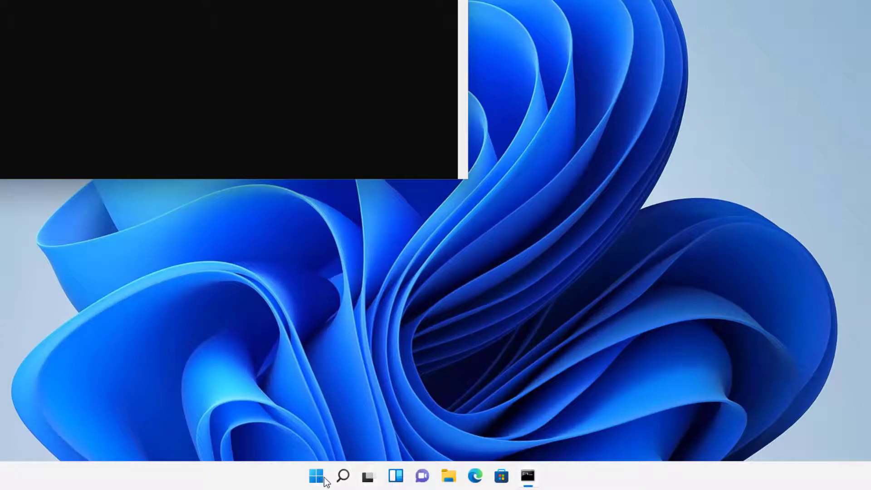
- Open a second, standard Command Prompt and type net user
click(325, 481)
click(315, 56)
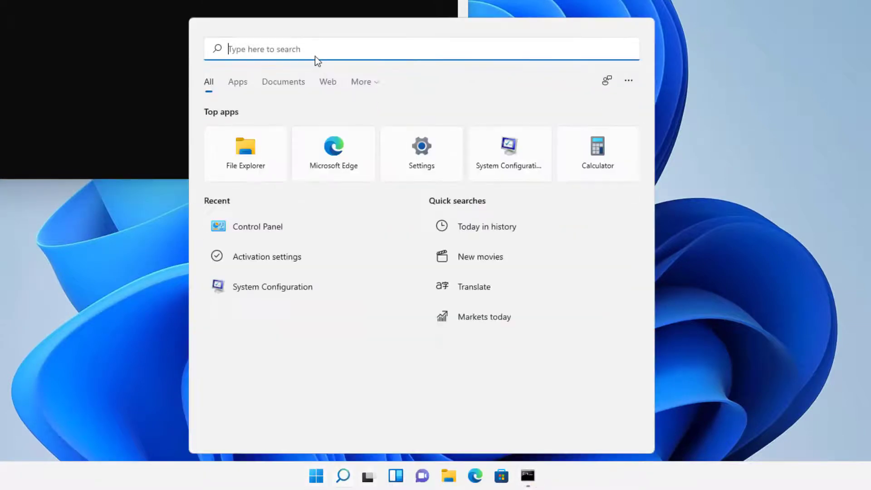
text(cmd)
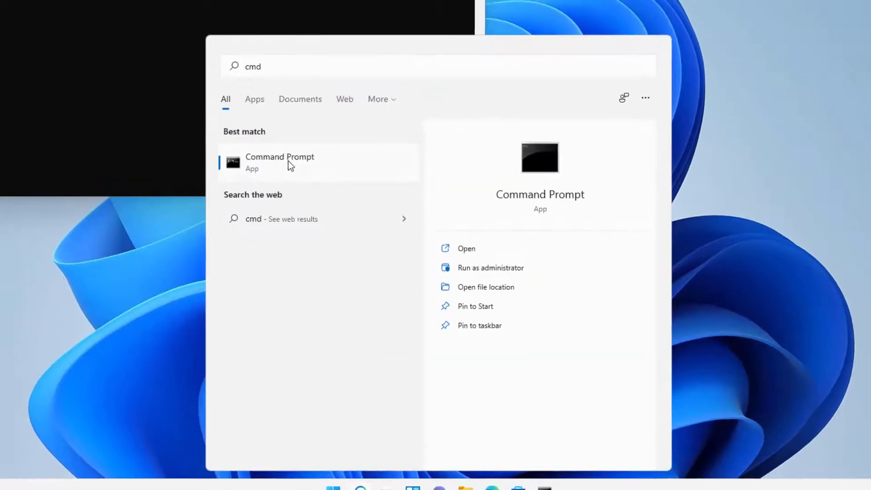
click(273, 145)
text(n)
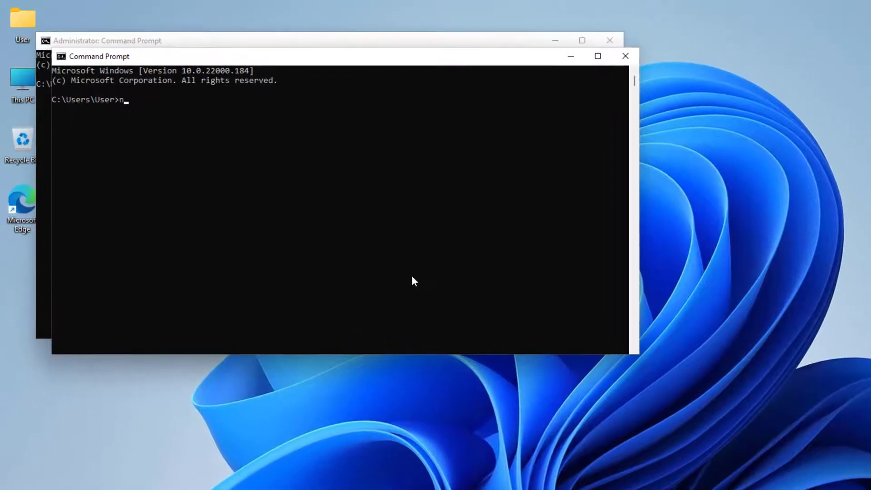
text(et user)
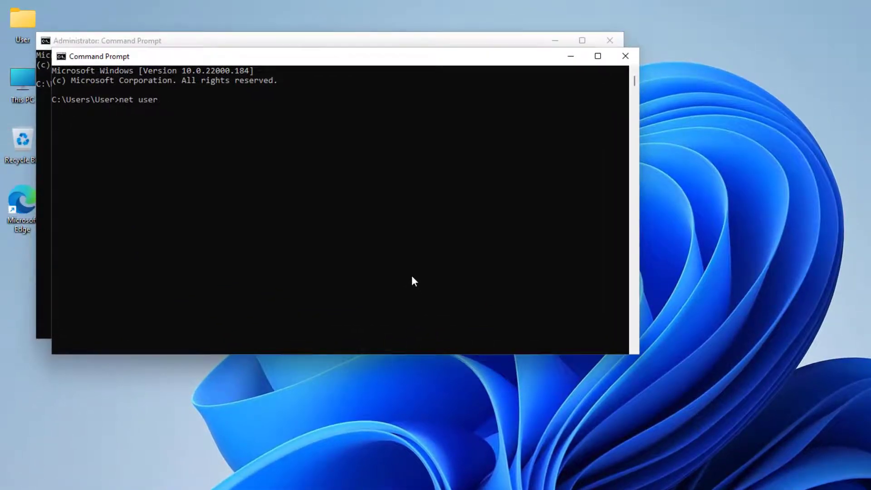
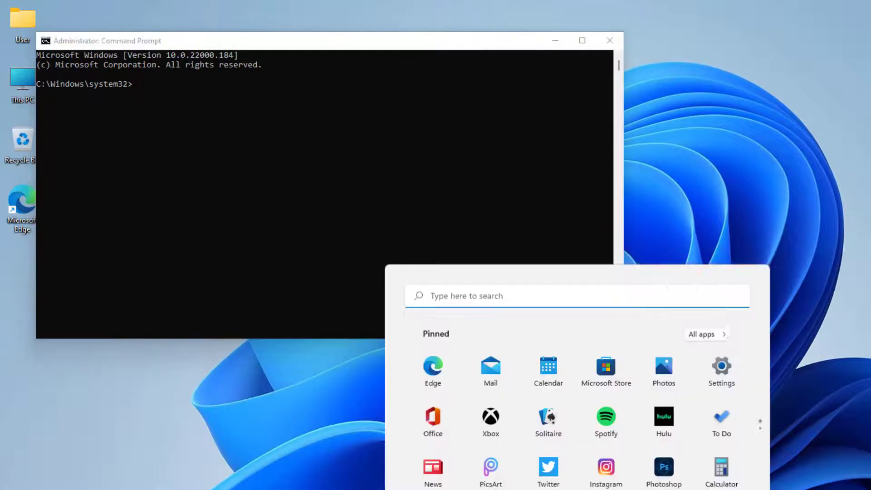
- Search 'cmd' in Start and run Command Prompt as administrator, approving the UAC prompt
text(cmd)
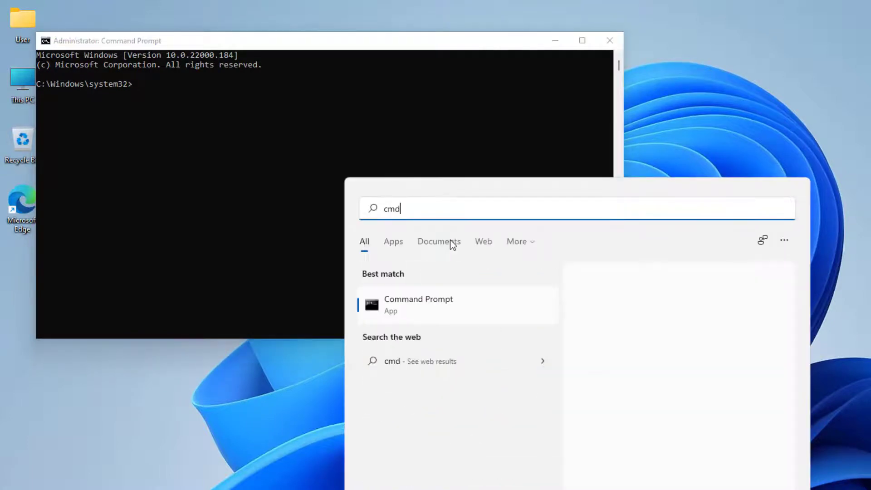
right_click(383, 297)
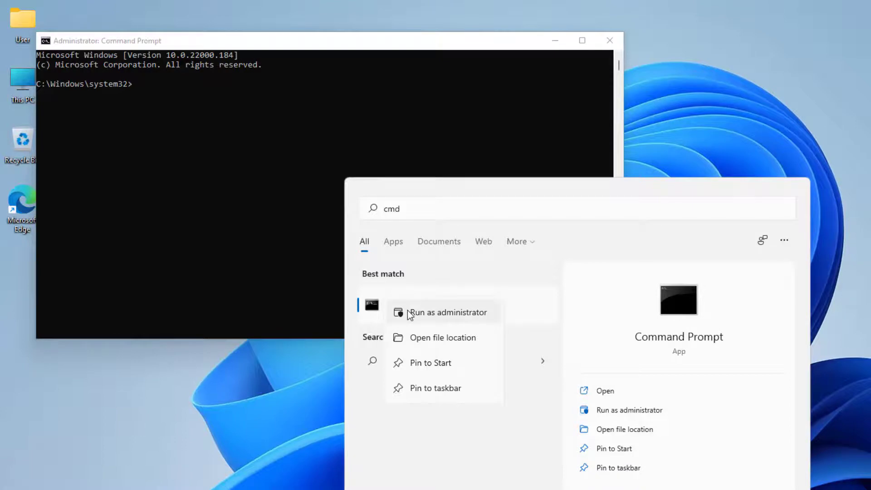
click(426, 310)
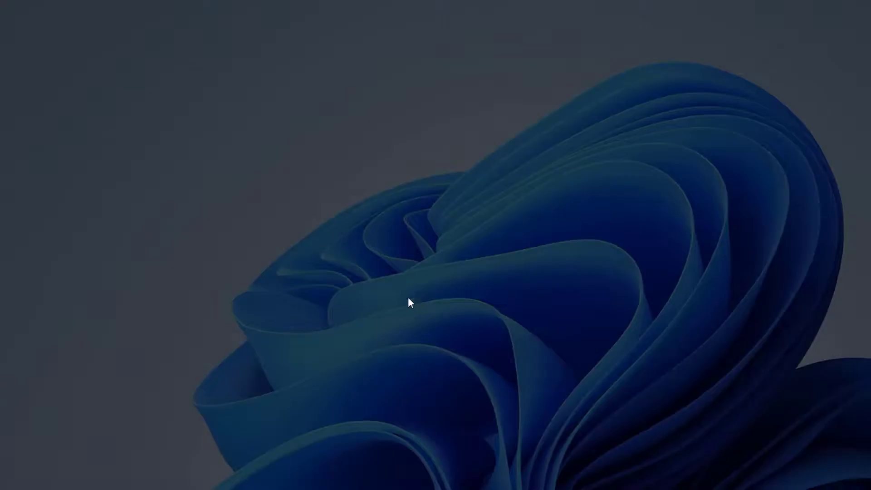
click(548, 411)
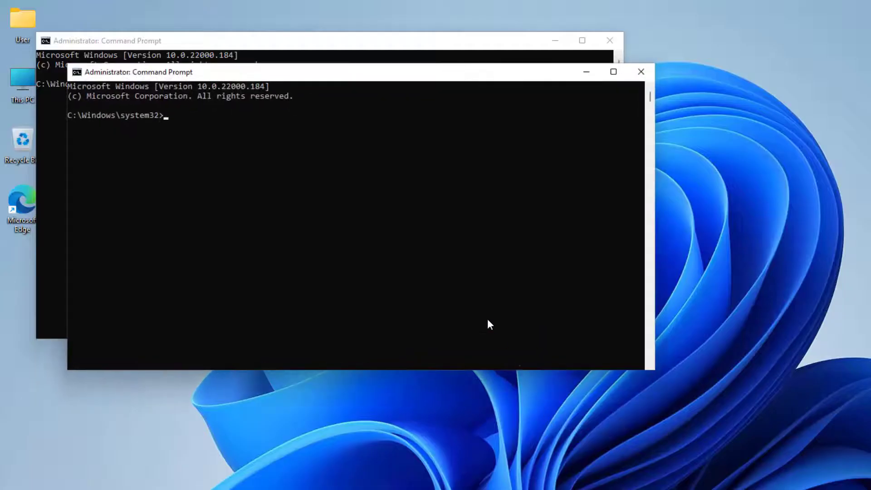
- Close the older Command Prompt window, keeping the elevated console active
click(608, 43)
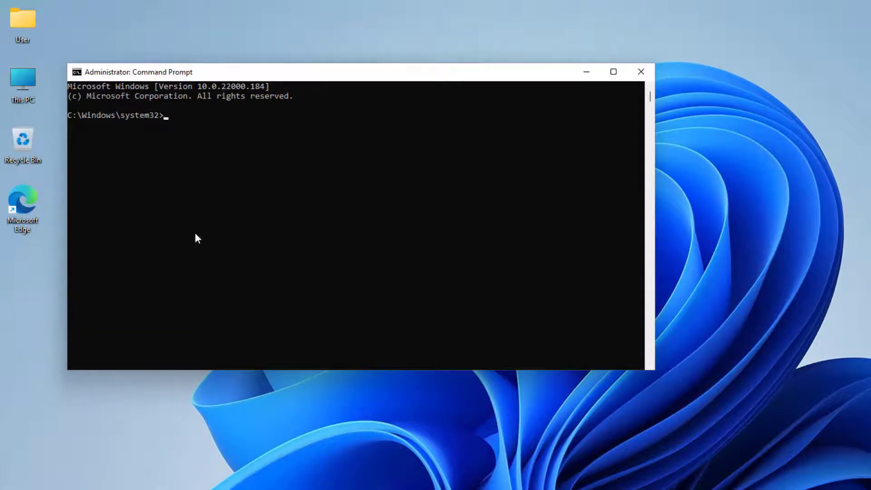
click(204, 219)
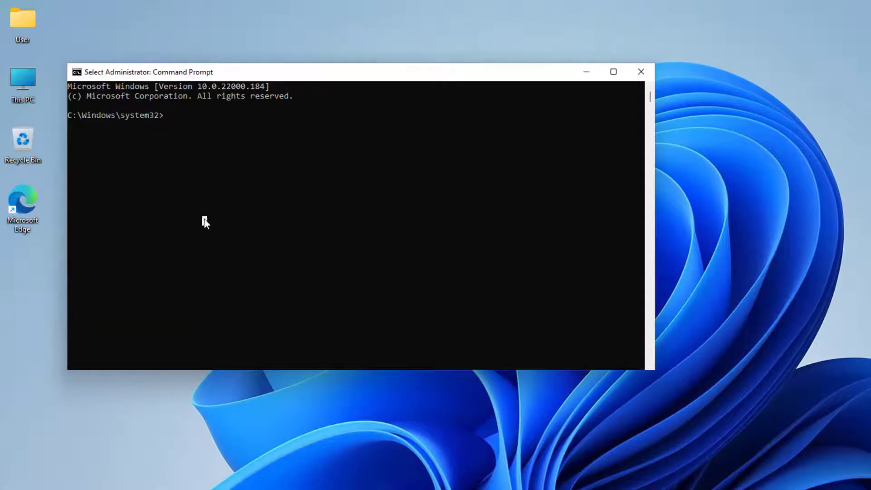
- Enter 'net user' at the administrator prompt after leaving selection mode
click(167, 116)
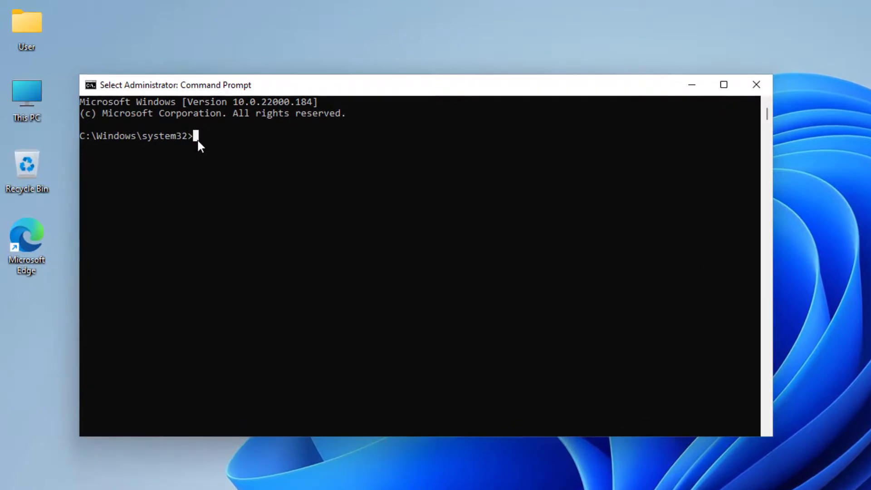
key(Escape)
text(net )
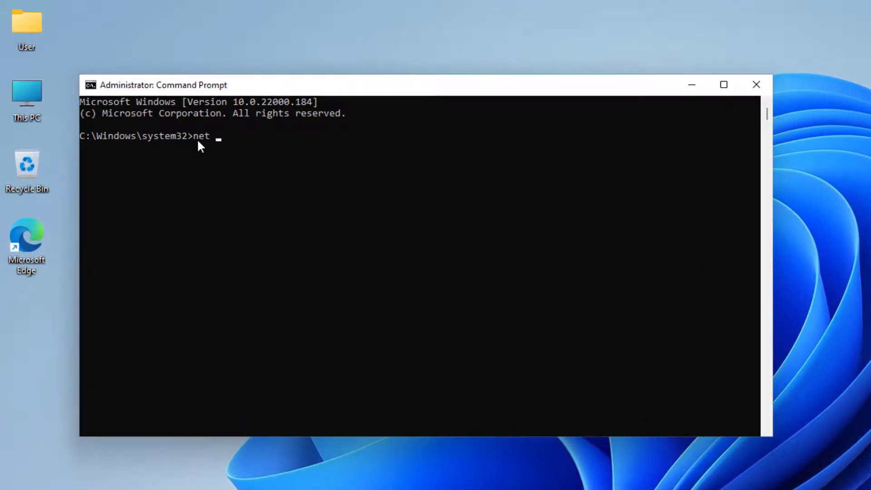
text(user)
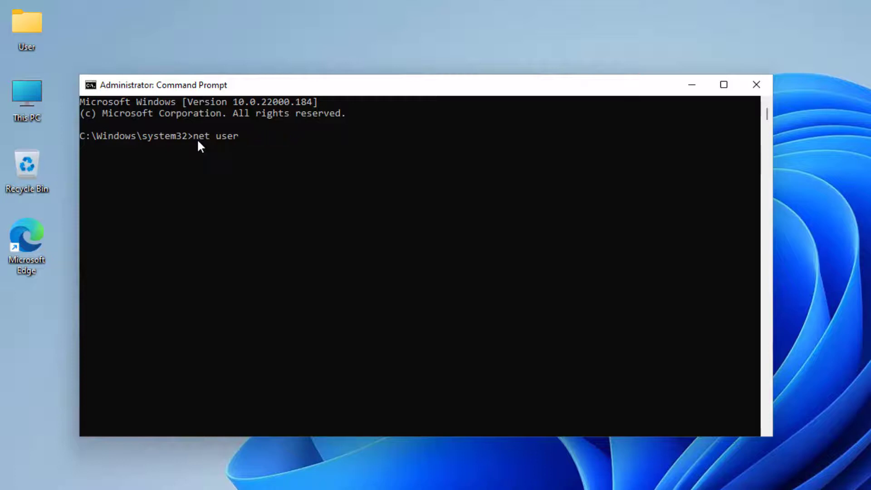
- Run net user with the person's full name in quotes and /add to create the account
text(John Smith)
key(Left)
key(Left)
key(Left)
key(Left)
key(Left)
key(Left)
key(Left)
key(Left)
key(Left)
key(Left)
text(")
key(Right)
key(Right)
key(Right)
key(Right)
key(Right)
key(Right)
key(Right)
key(Right)
key(Right)
key(Right)
text(")
click(338, 137)
key(Escape)
key(Return)
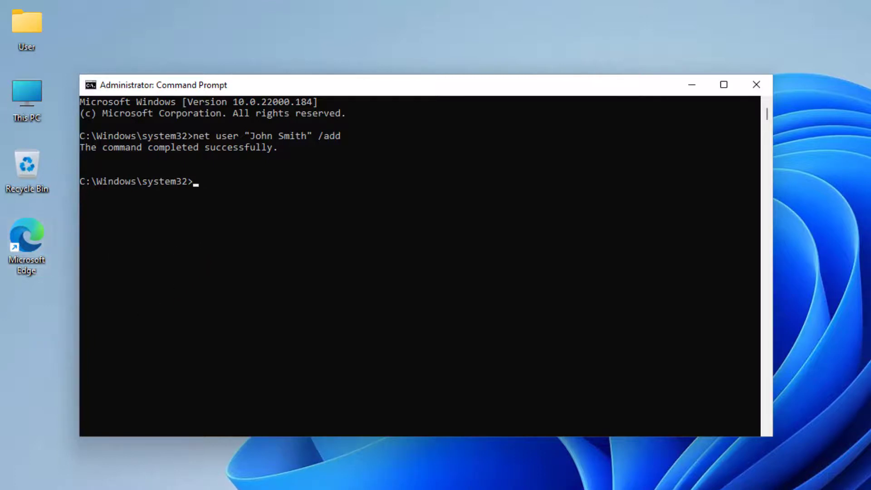
- Edit the recalled command into net user Temp4 /add, run it, then begin typing net localgroup Admin
click(196, 181)
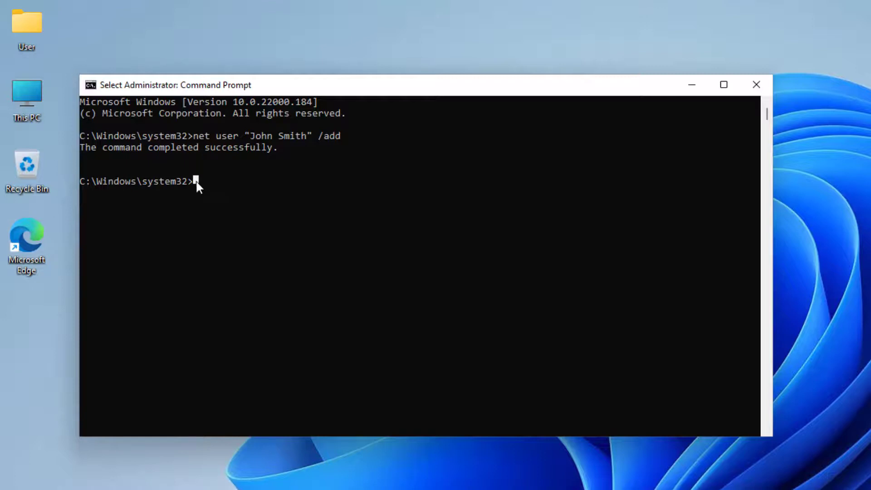
text(n)
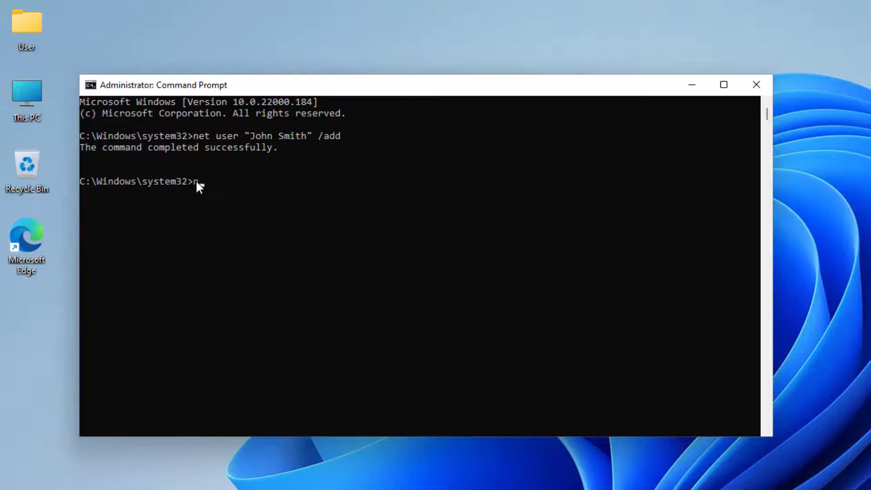
text(et localgroup)
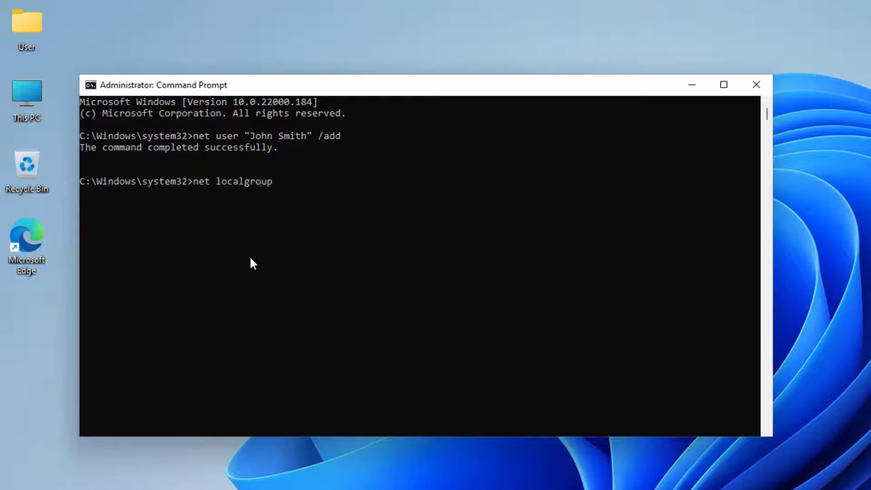
text( Administrators)
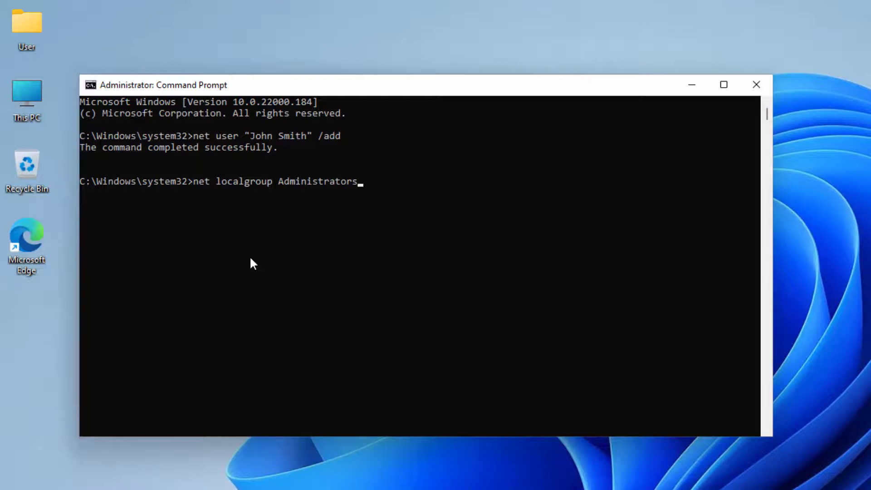
key(Up)
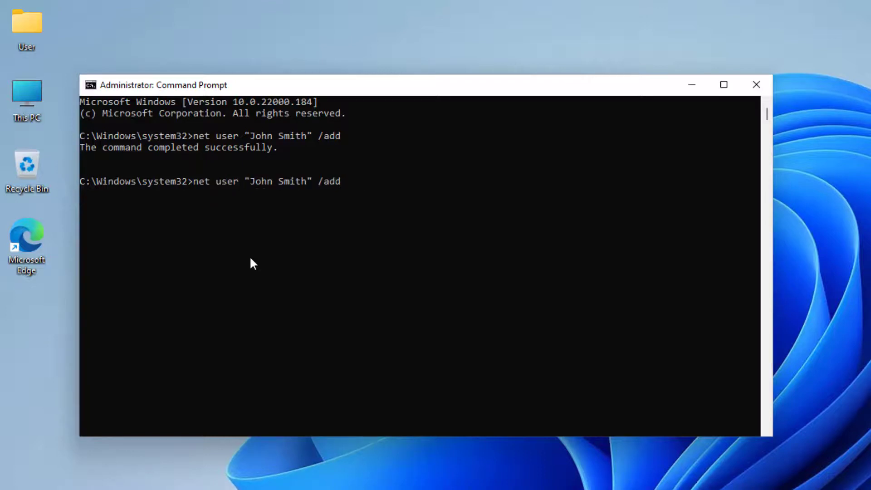
key(Left)
key(Left)
key(Left)
key(Left)
key(Left)
key(Left)
key(BackSpace)
key(BackSpace)
key(BackSpace)
key(BackSpace)
key(BackSpace)
key(BackSpace)
key(BackSpace)
key(BackSpace)
key(BackSpace)
key(BackSpace)
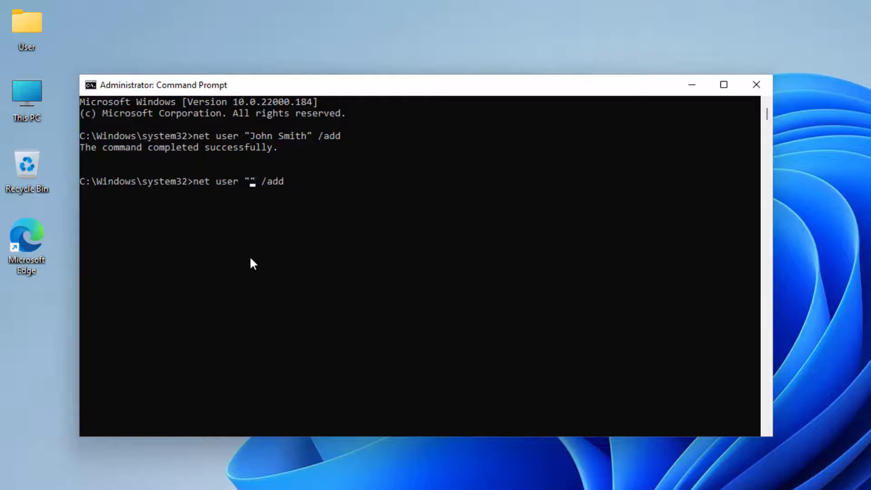
text(Temp4)
key(Delete)
key(Left)
key(Left)
key(Left)
key(Left)
key(Left)
key(BackSpace)
key(Return)
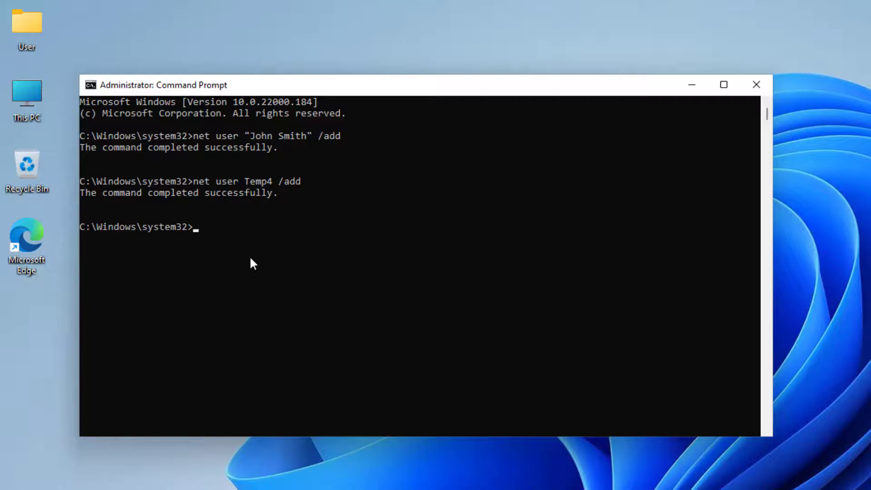
text(net localgroup Administrators Temp4 /add)
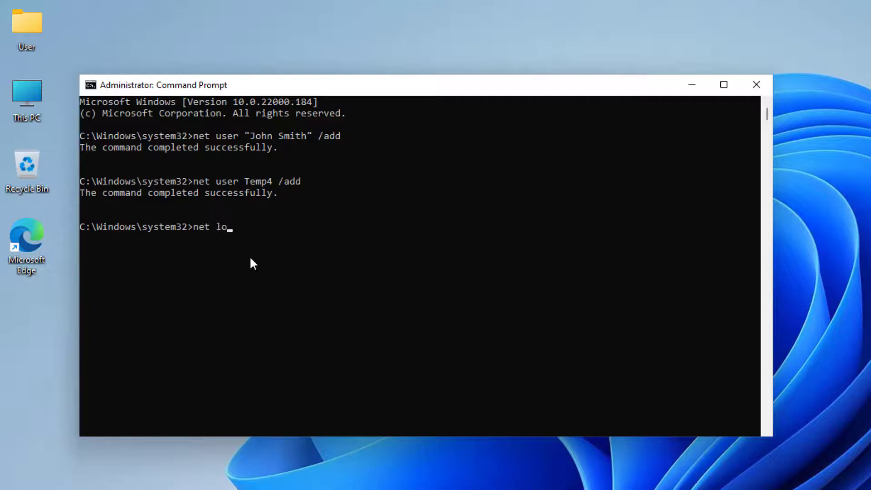
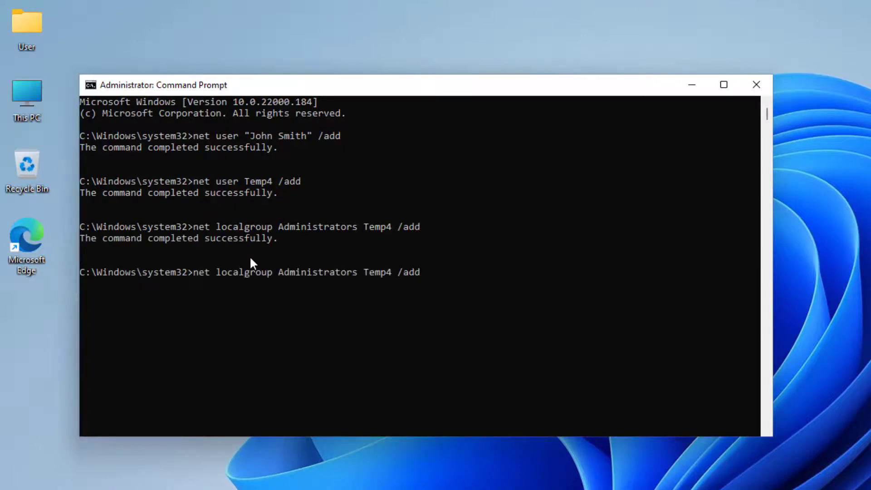
- Edit the recalled 'net localgroup Administrators Temp4 /add' command to drop 'Temp4', leaving the user name blank
key(Right)
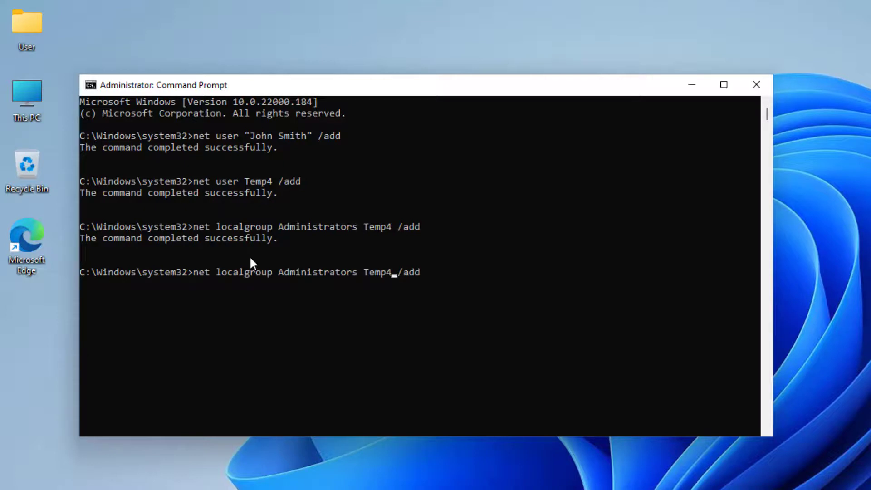
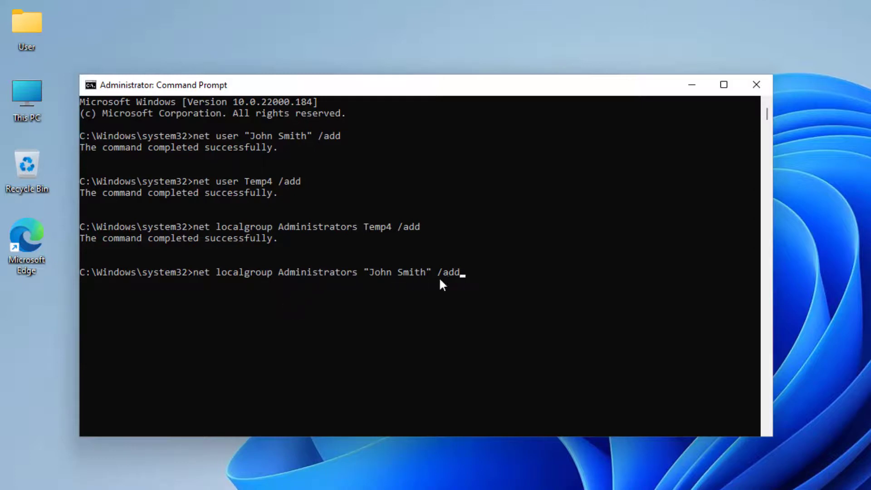
- Run 'net localgroup Administrators "<user>" /add' so the second new account becomes an administrator
key(Return)
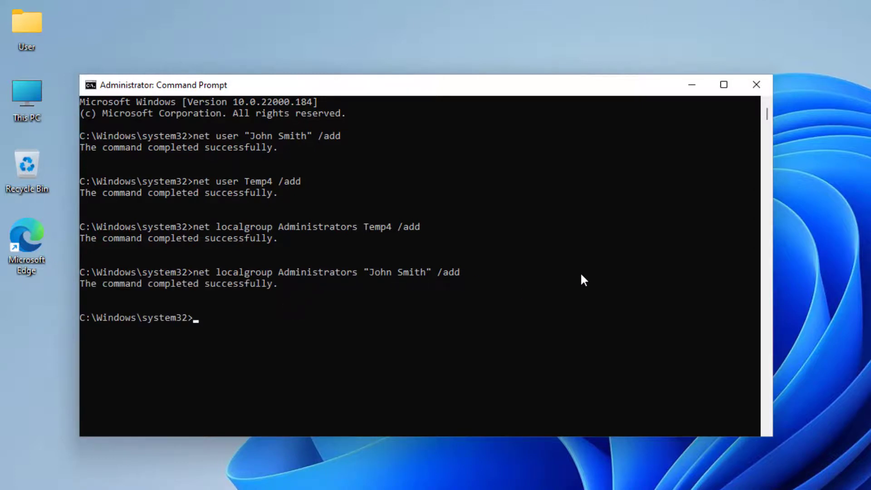
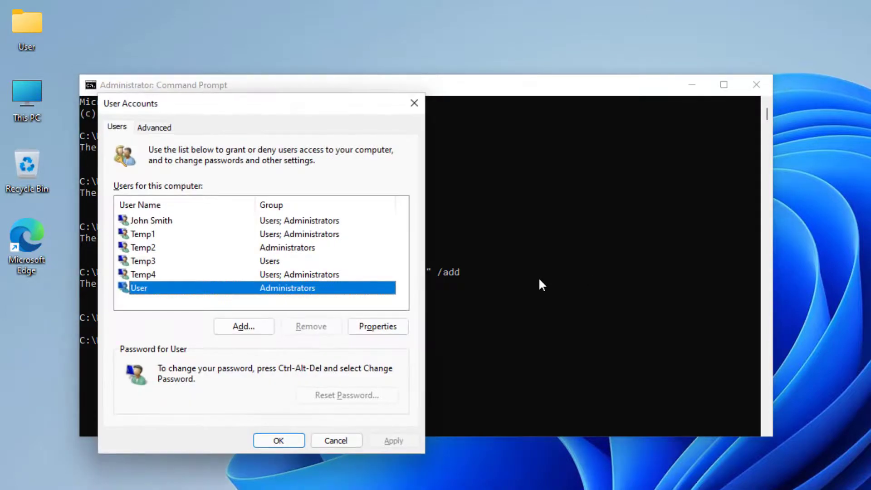
- Cancel out of the netplwiz account list without saving and return to Command Prompt
click(295, 222)
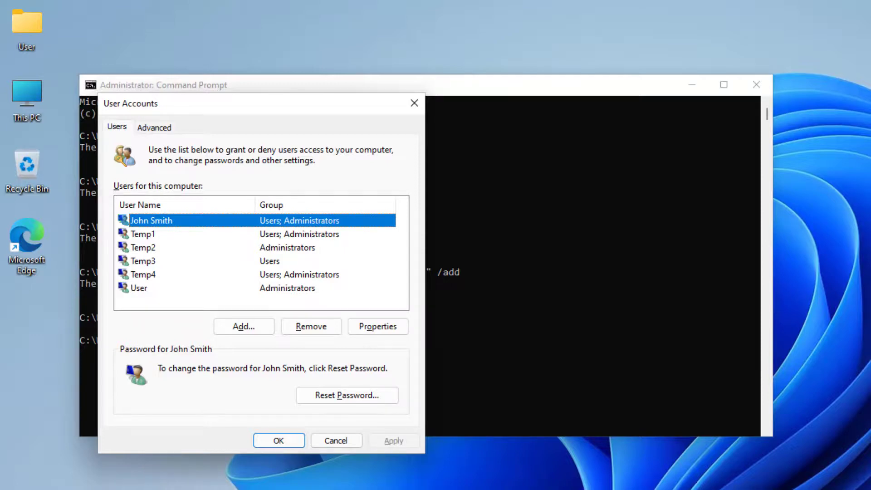
click(346, 439)
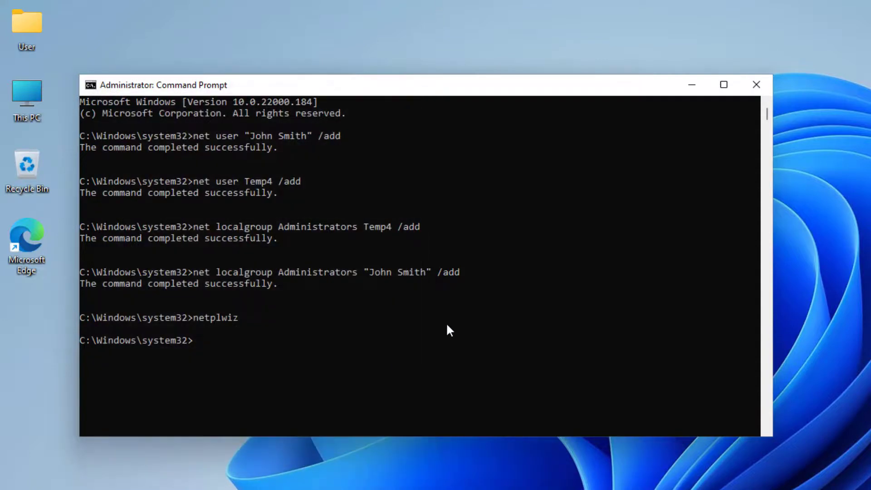
click(445, 326)
- Close Command Prompt and launch lusrmgr.msc from Windows search
click(748, 86)
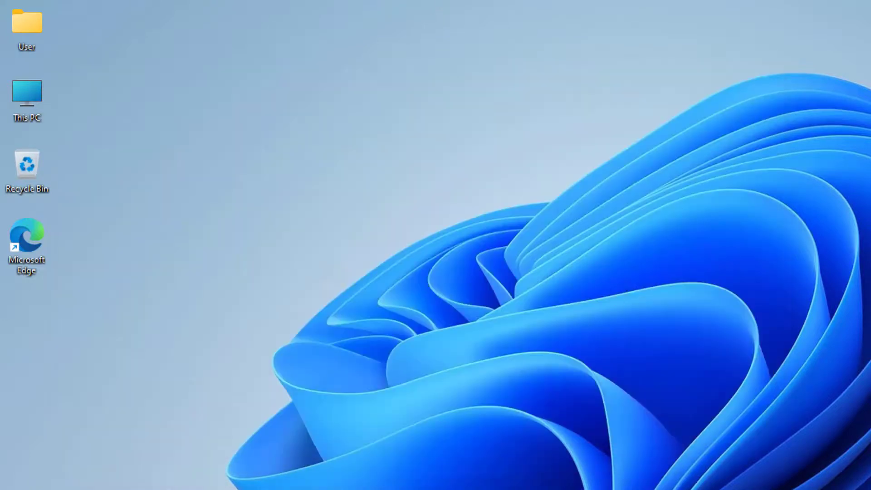
key(super)
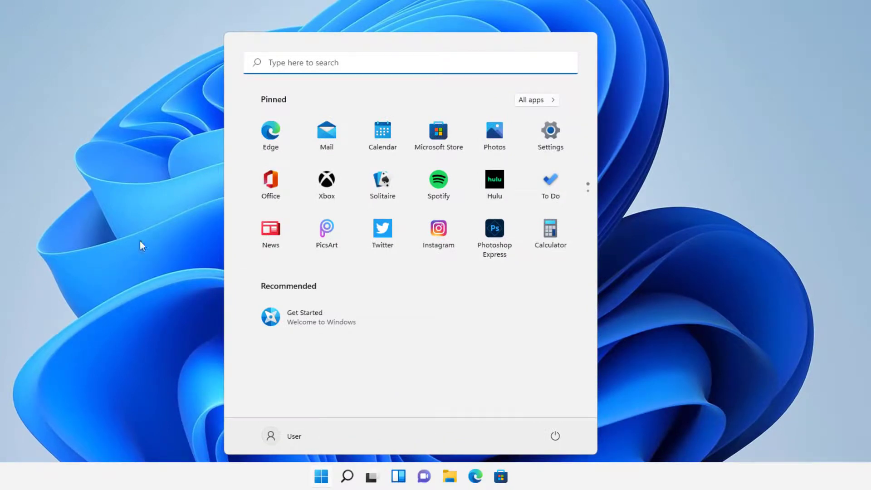
key(super+s)
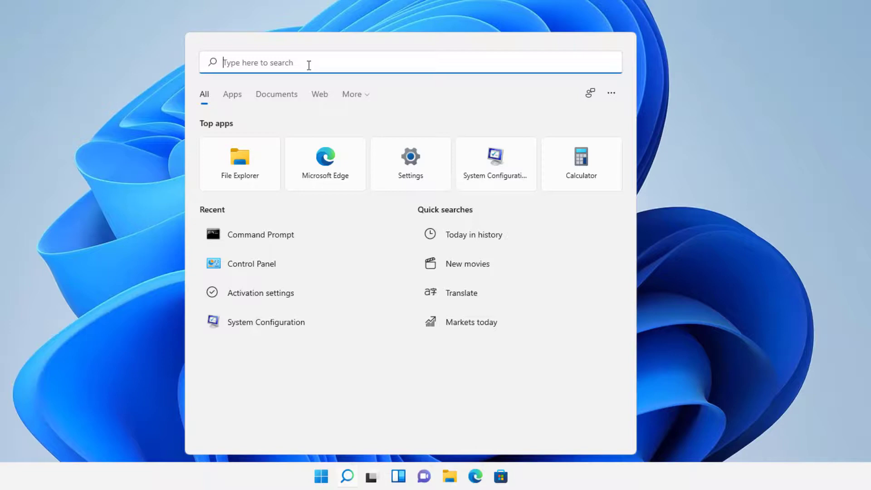
text(lus)
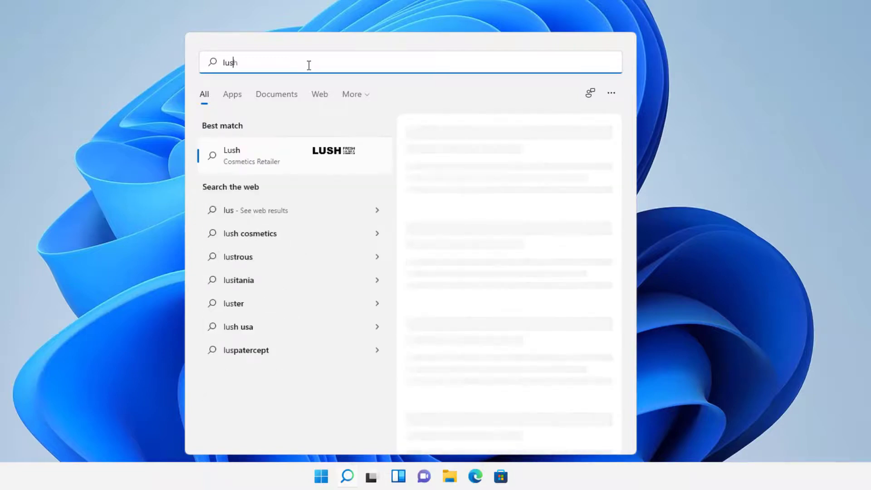
text(rmgr)
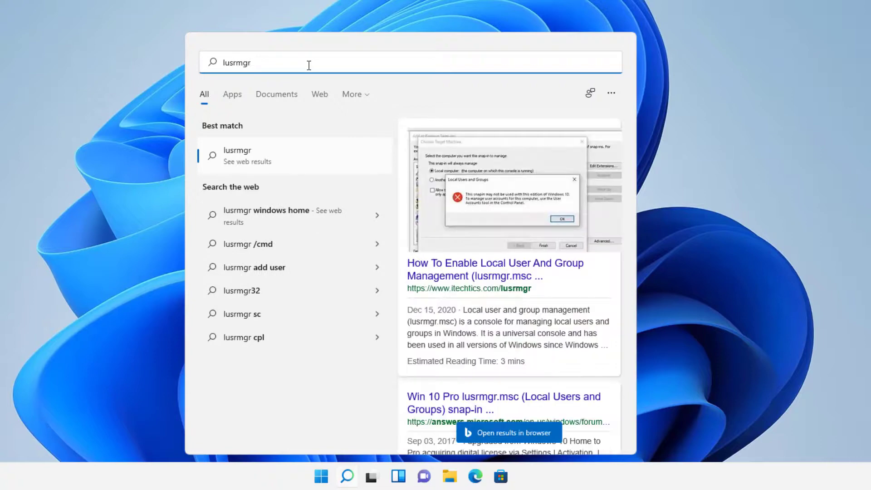
text(.msc)
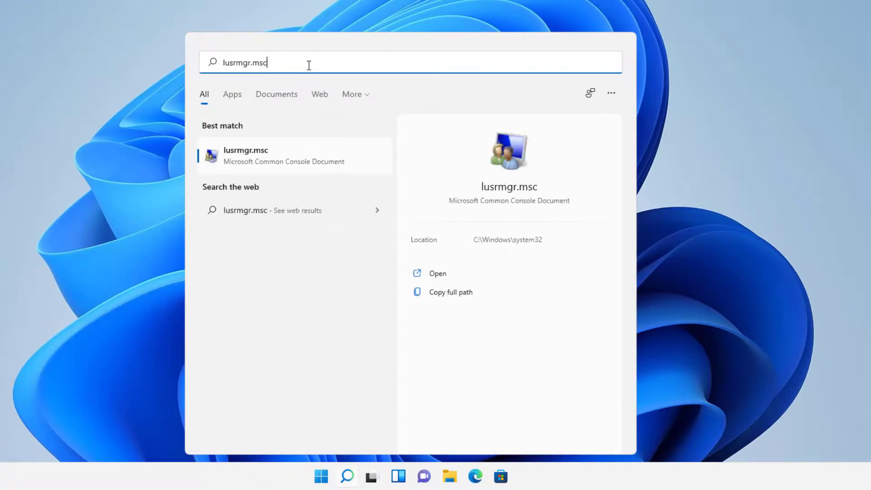
click(221, 161)
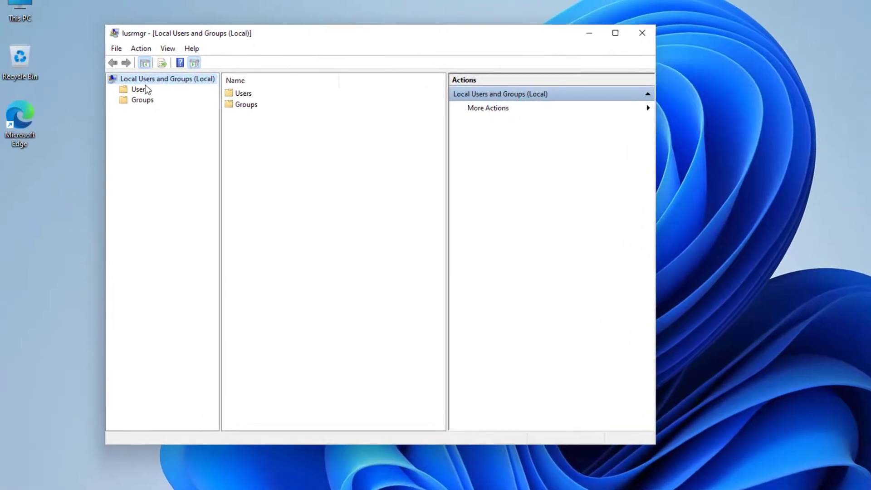
- Maximize the console and open Temp3's Properties on the Member Of tab
click(146, 89)
double_click(290, 38)
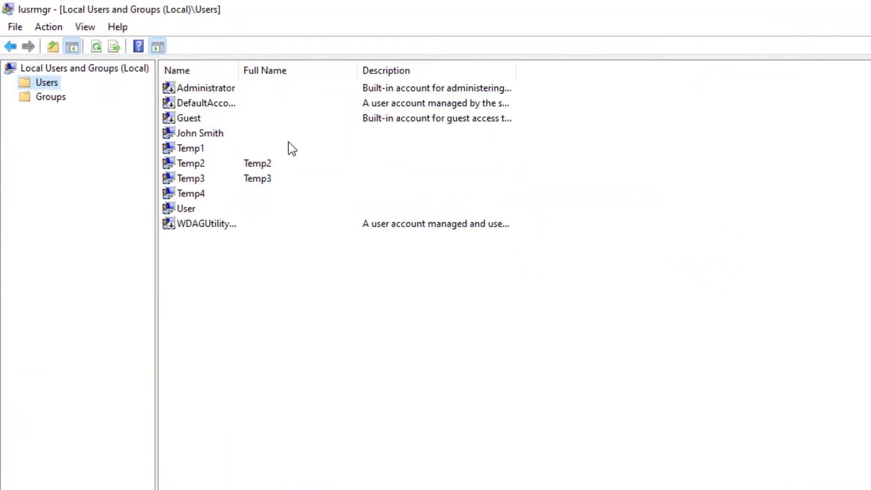
click(200, 183)
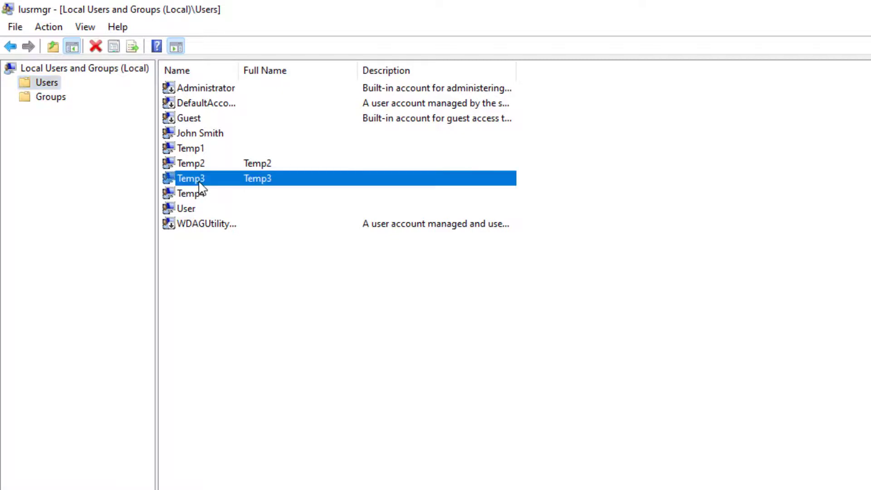
right_click(200, 184)
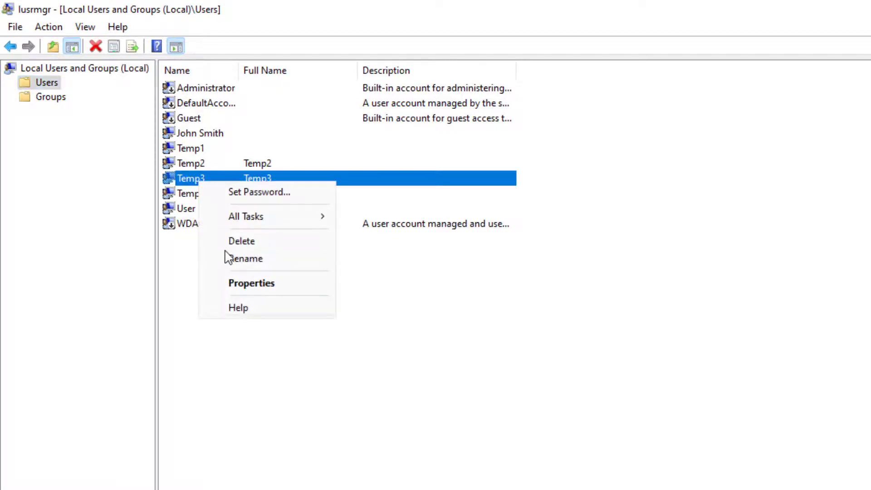
click(234, 287)
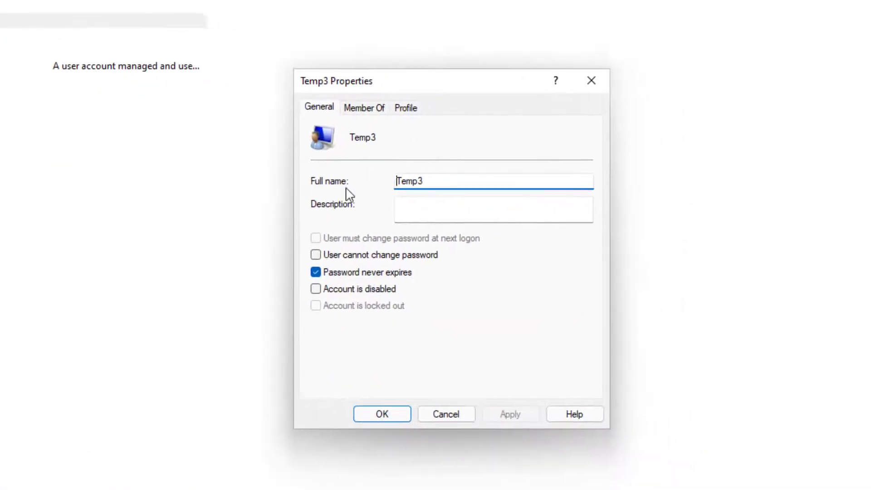
click(347, 97)
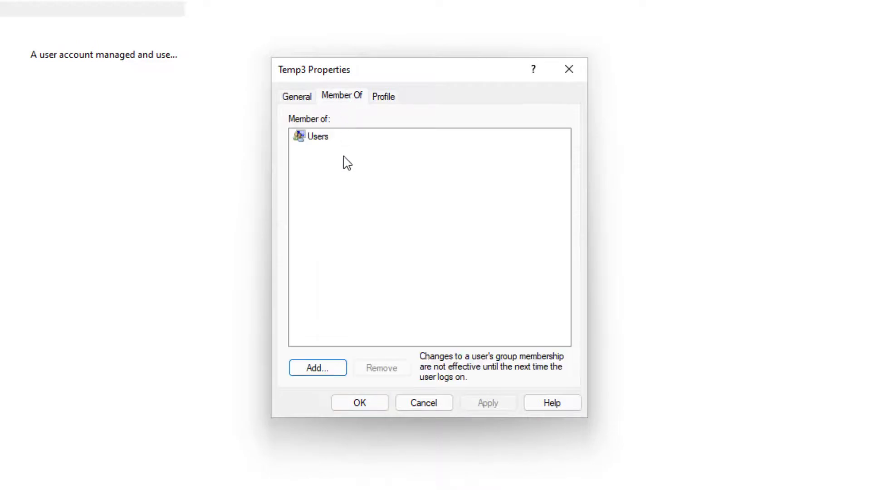
- Add Temp3 to the Administrators group, fixing the misspelled name, and apply
click(317, 366)
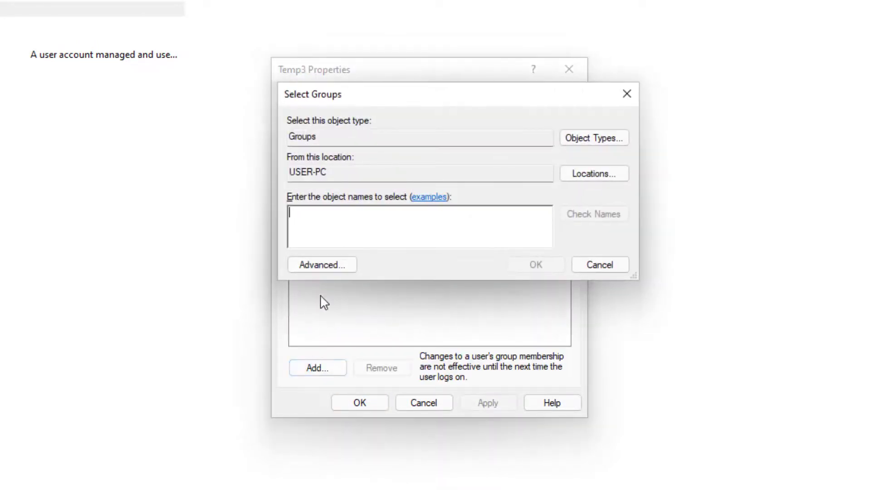
text(Admini)
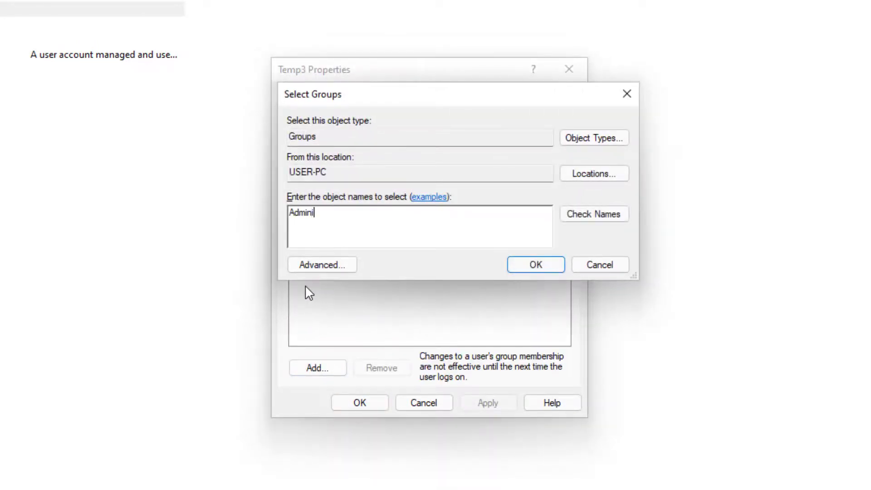
text(startors)
key(Left)
key(Left)
key(Left)
key(Left)
key(BackSpace)
key(BackSpace)
key(BackSpace)
text(tra)
key(Return)
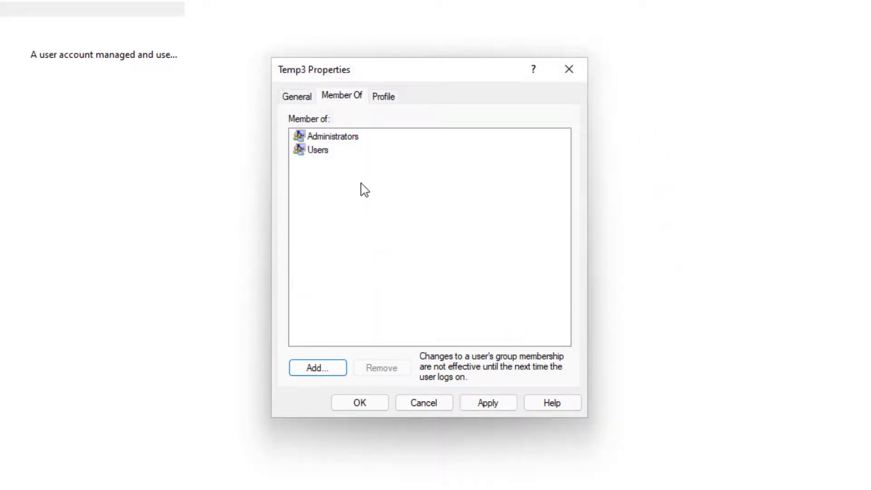
click(344, 138)
click(482, 402)
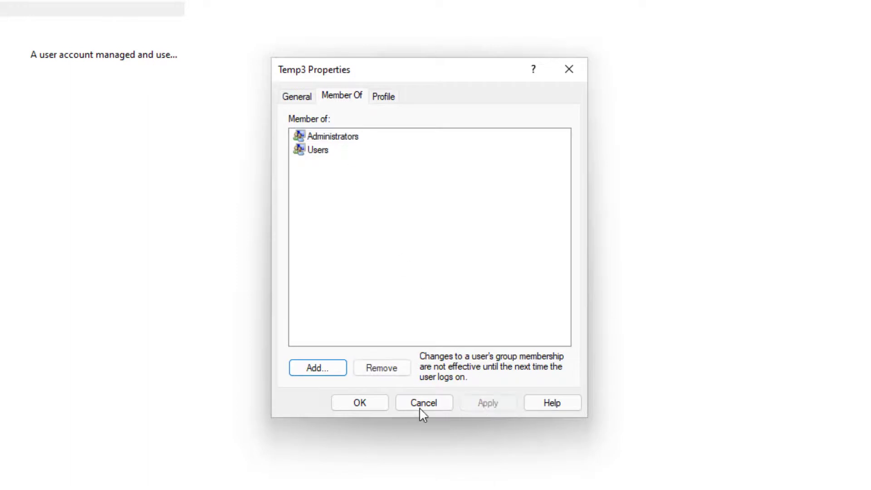
click(360, 404)
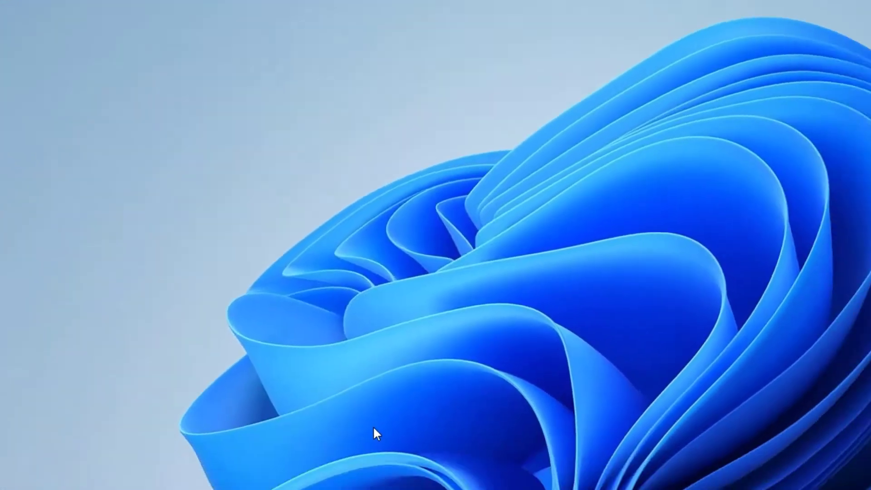
- Run netplwiz, confirm Temp3 shows Users; Administrators, then close it with OK
key(super+s)
text(n)
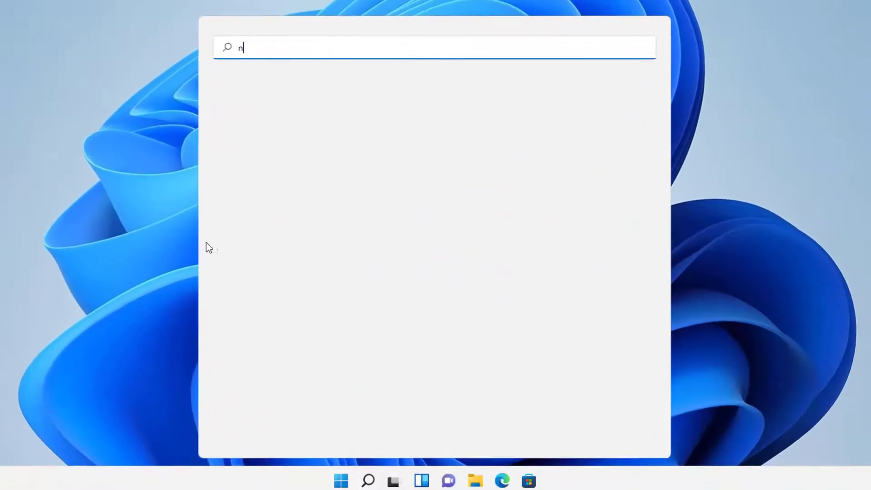
text(etplwiz)
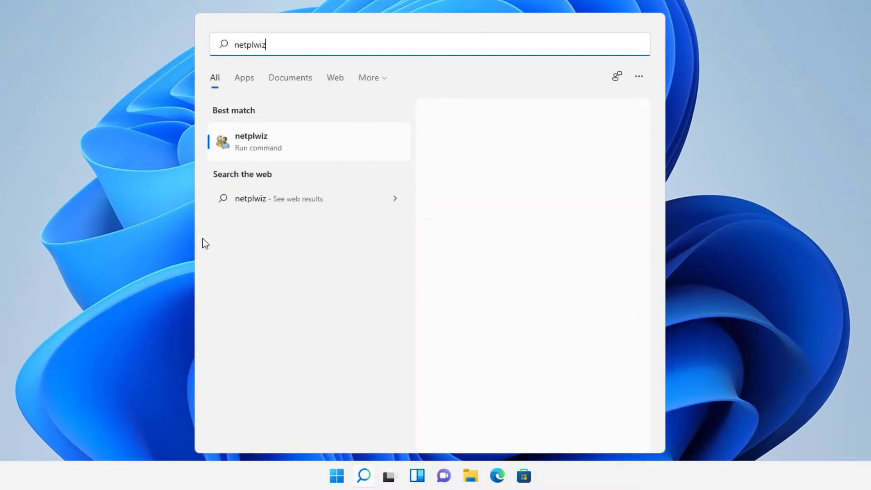
key(Return)
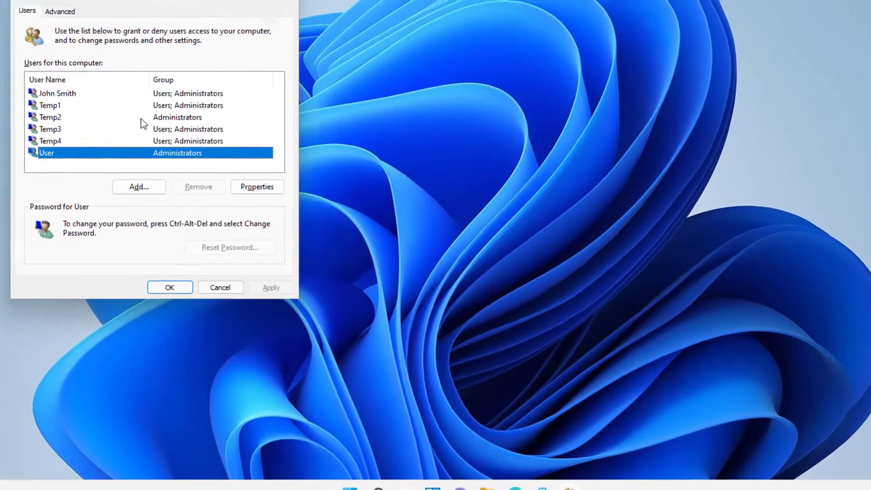
click(119, 110)
click(333, 209)
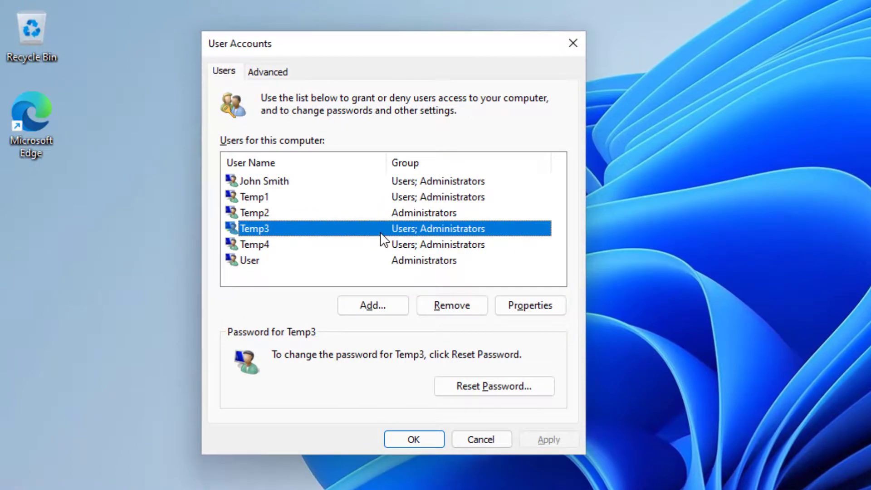
click(414, 439)
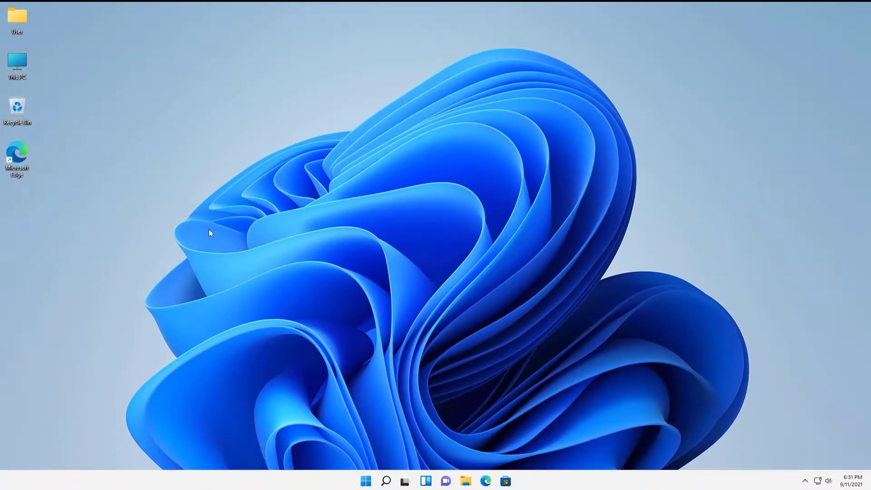
click(278, 282)
key(super)
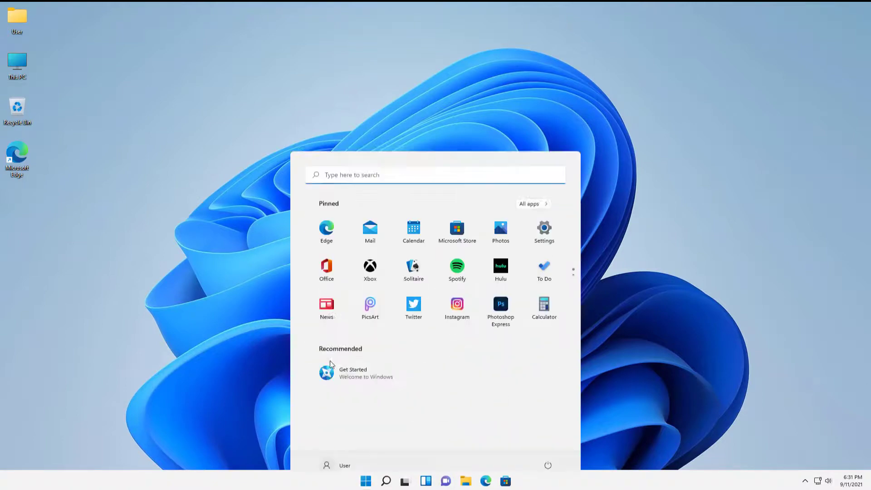
text(cmd)
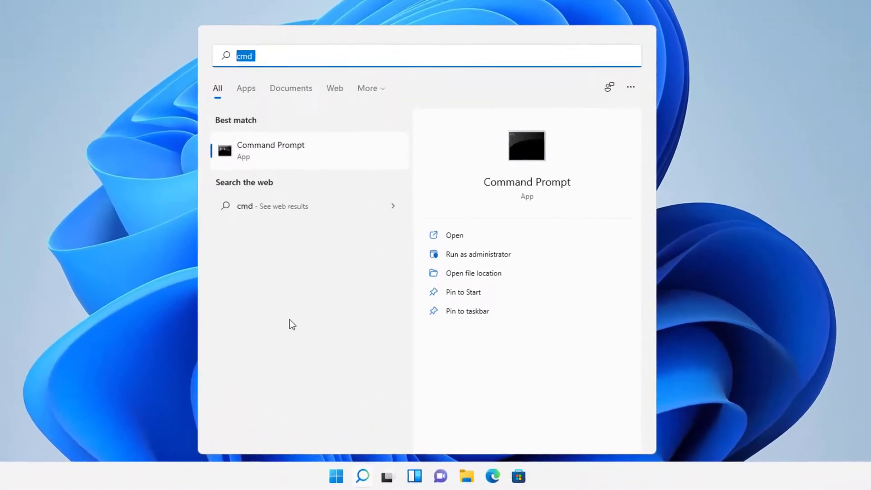
text(power)
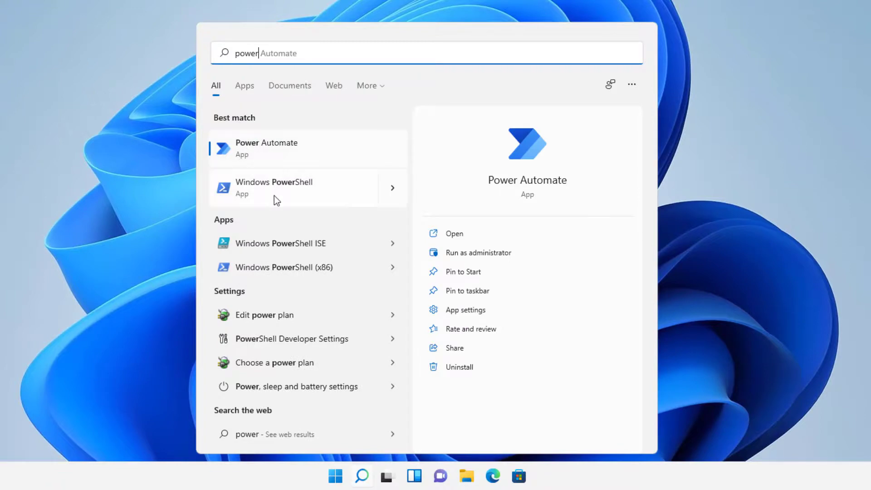
right_click(274, 195)
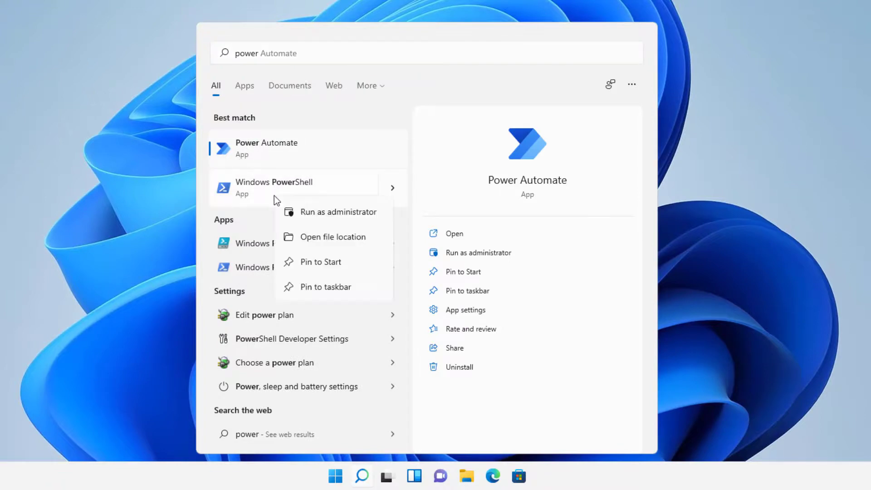
click(293, 211)
click(401, 254)
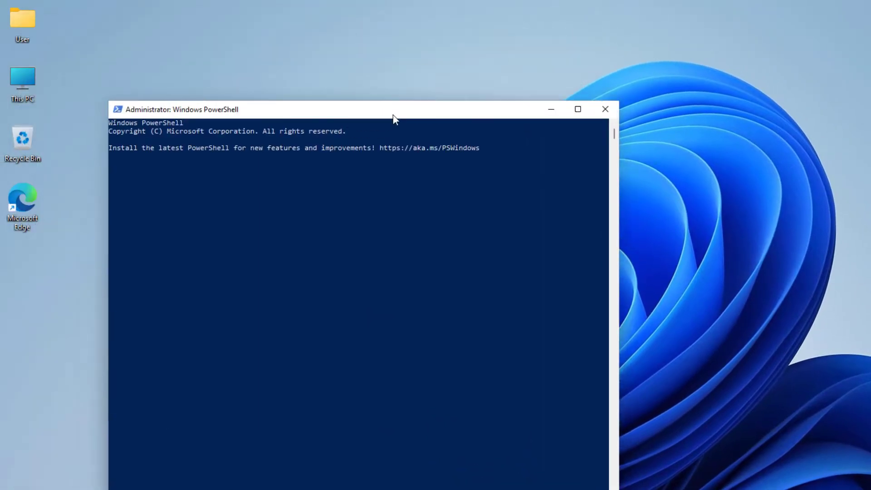
drag(392, 116, 399, 120)
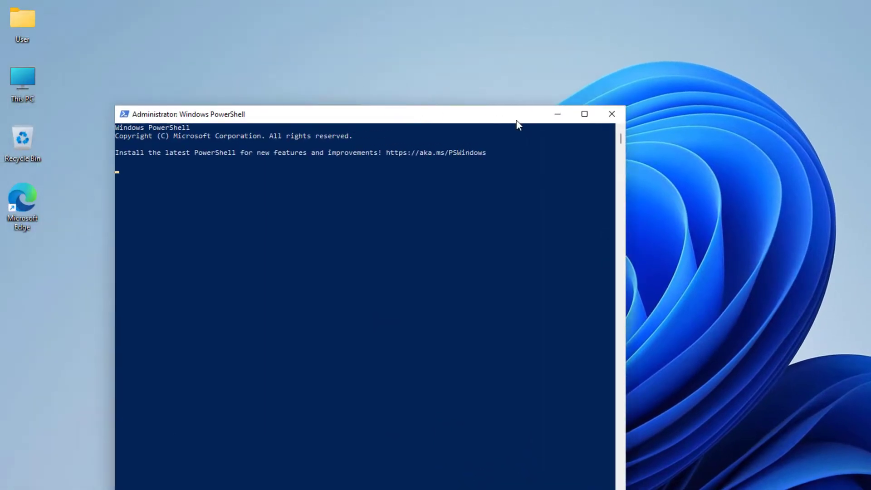
click(609, 128)
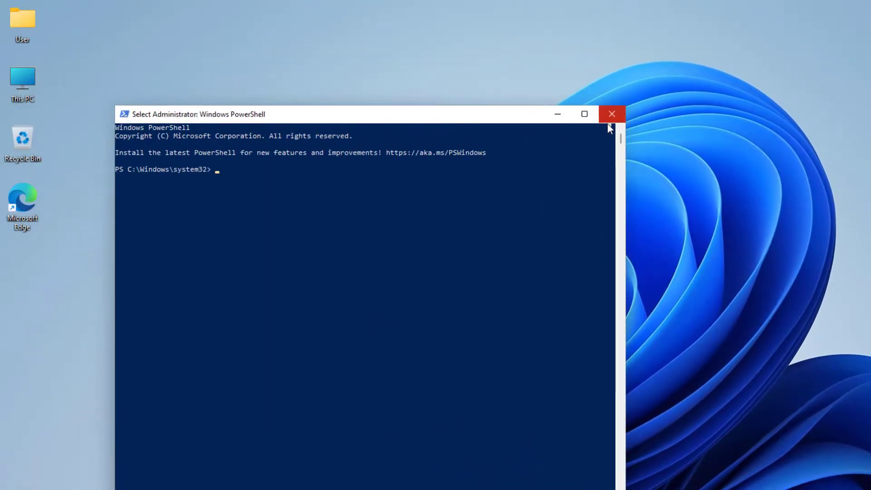
- Close PowerShell and launch netplwiz from the Start menu
click(608, 115)
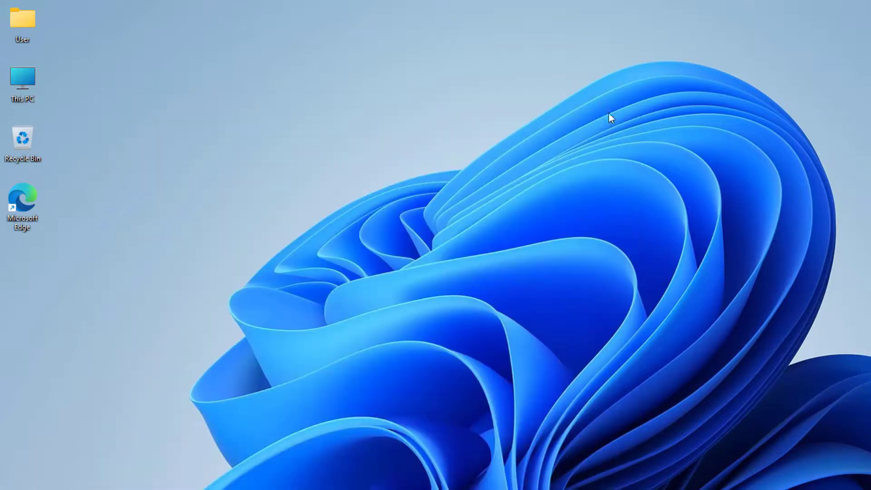
key(super)
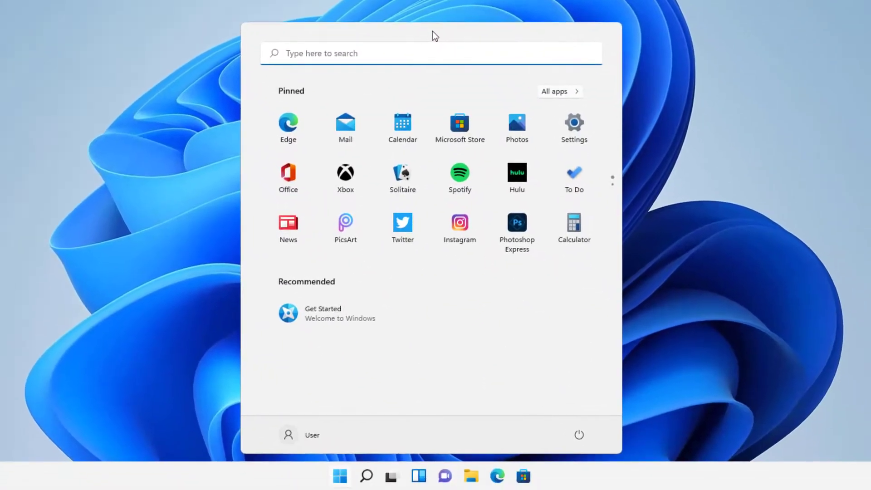
text(netplwiz)
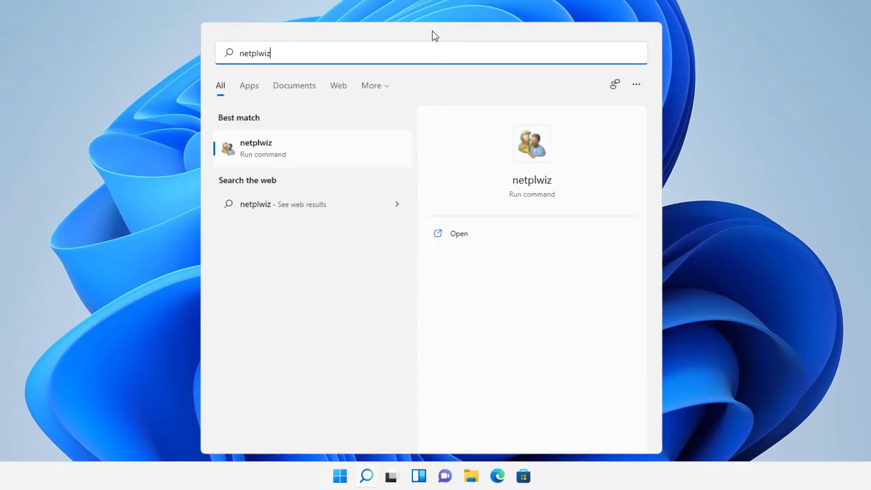
click(318, 142)
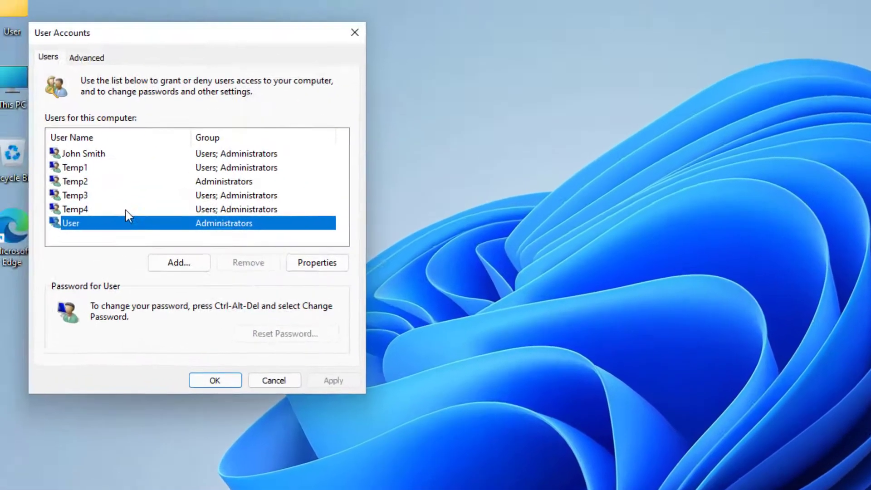
- Remove the Temp4 and Temp3 accounts, confirming each, and close with OK
click(127, 210)
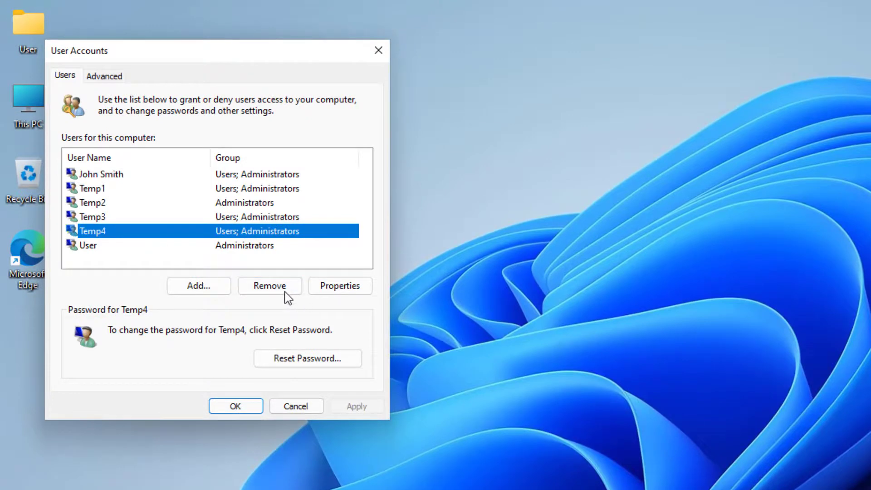
click(286, 297)
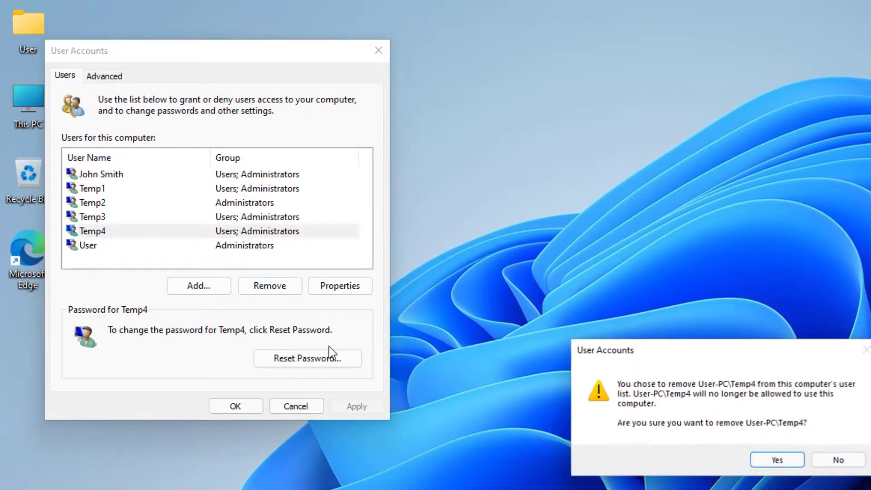
click(774, 460)
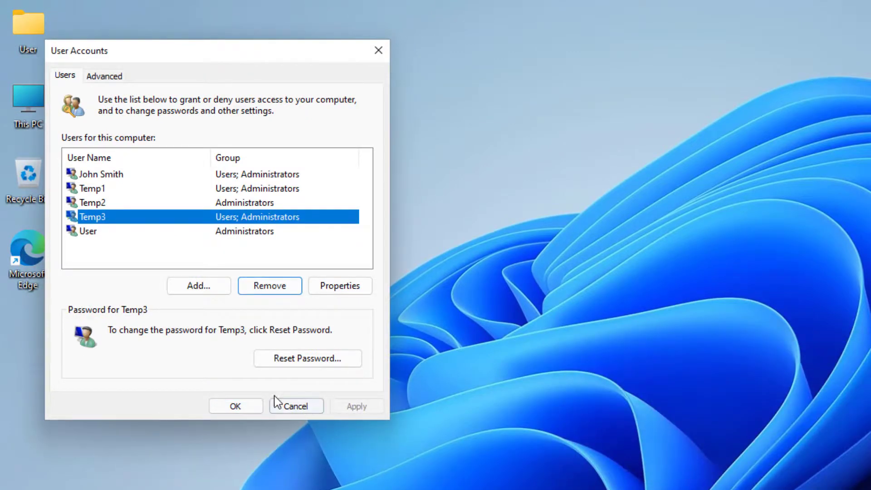
click(261, 285)
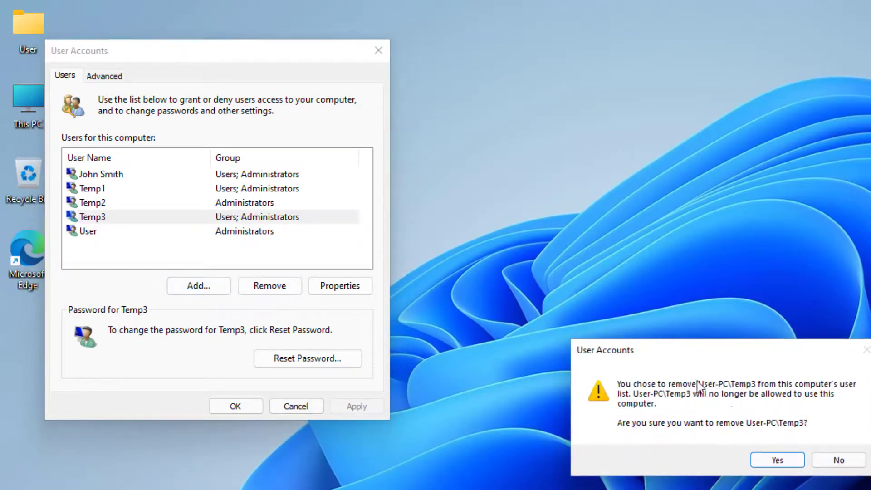
click(778, 460)
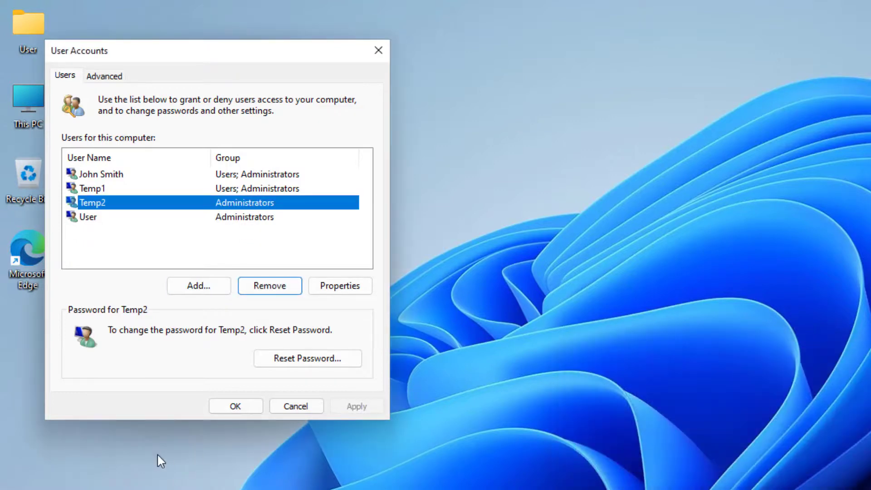
click(229, 406)
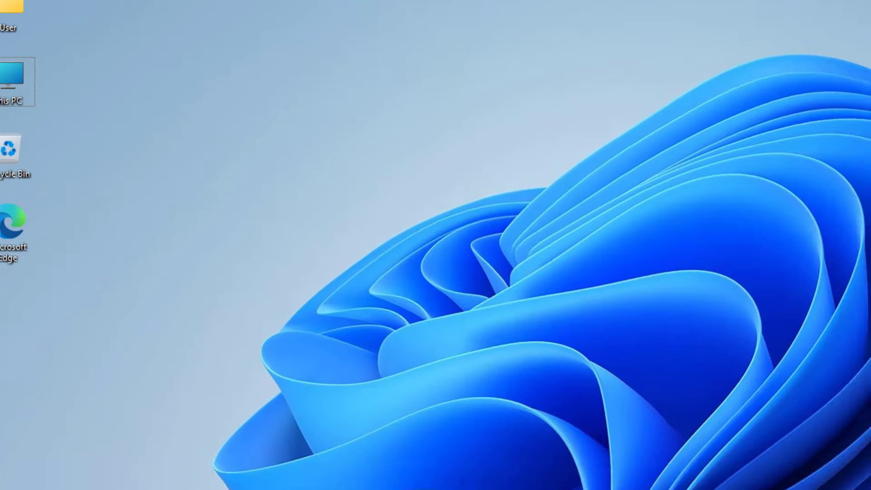
- Run Command Prompt as administrator, approve UAC, and type 'net user temp2'
click(332, 473)
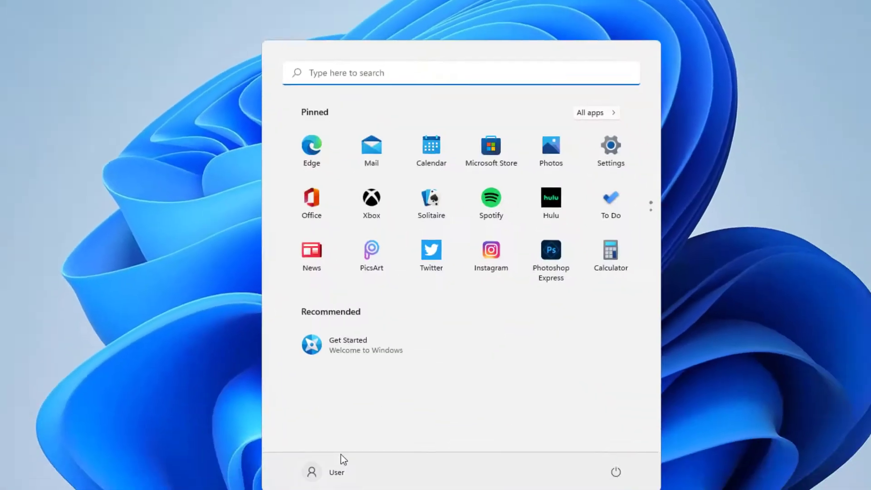
text(cmd)
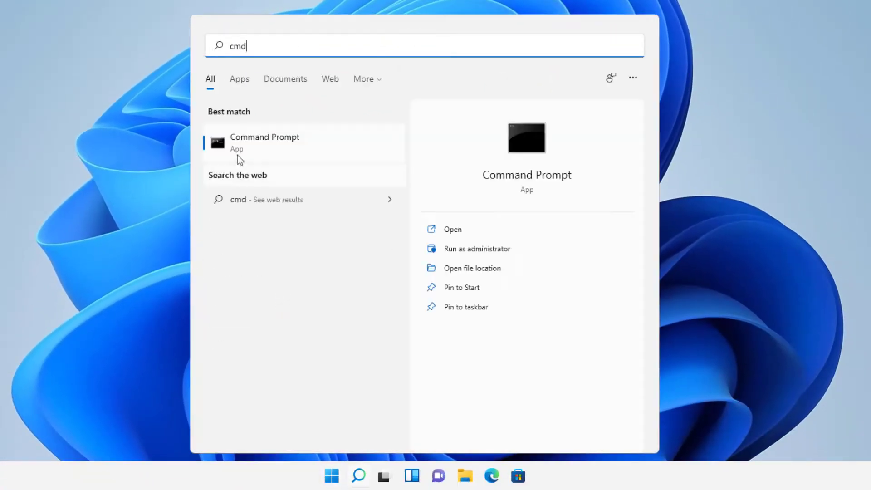
right_click(245, 141)
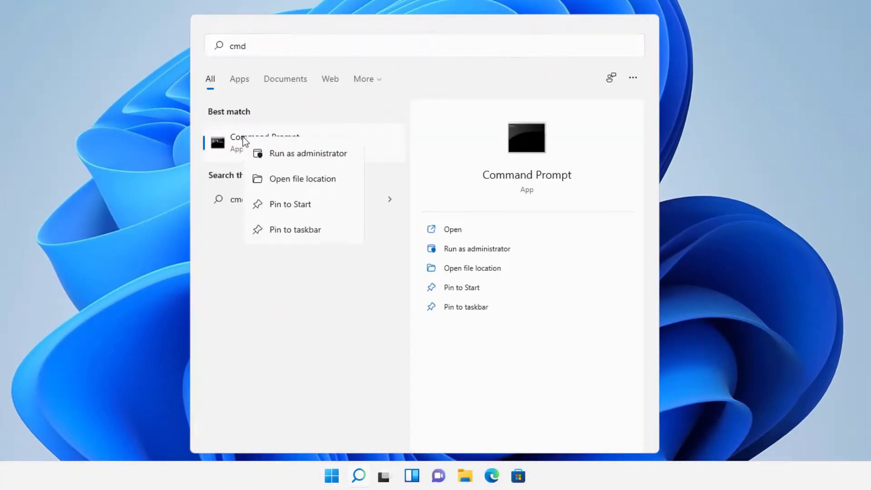
click(274, 150)
click(388, 247)
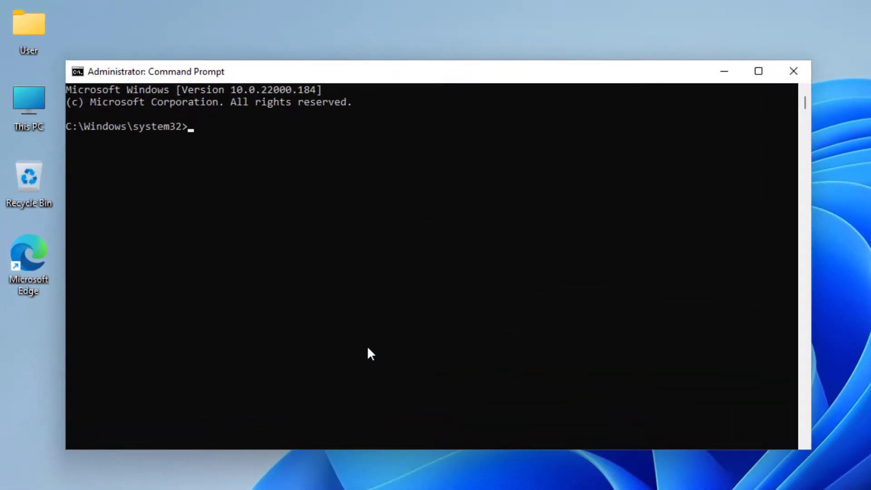
text(net user temp2)
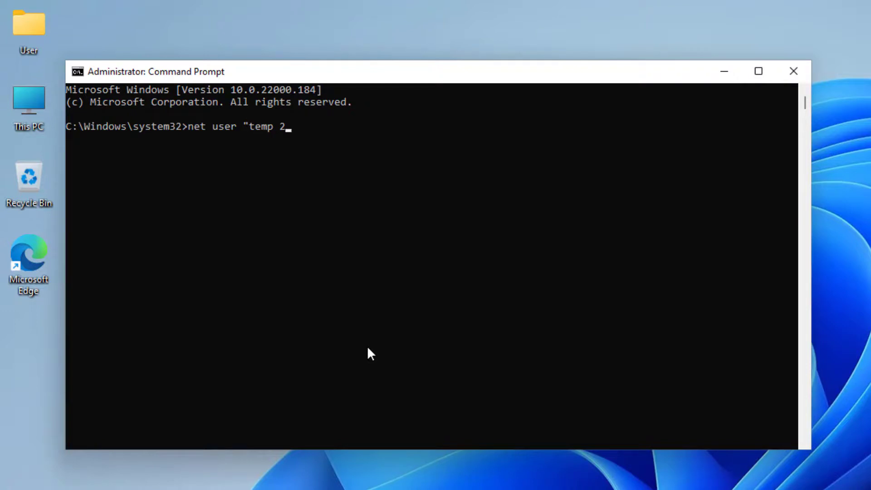
- Delete the quoted account name "temp 2 from the partly typed net user command
key(BackSpace)
key(BackSpace)
key(BackSpace)
key(BackSpace)
key(BackSpace)
key(BackSpace)
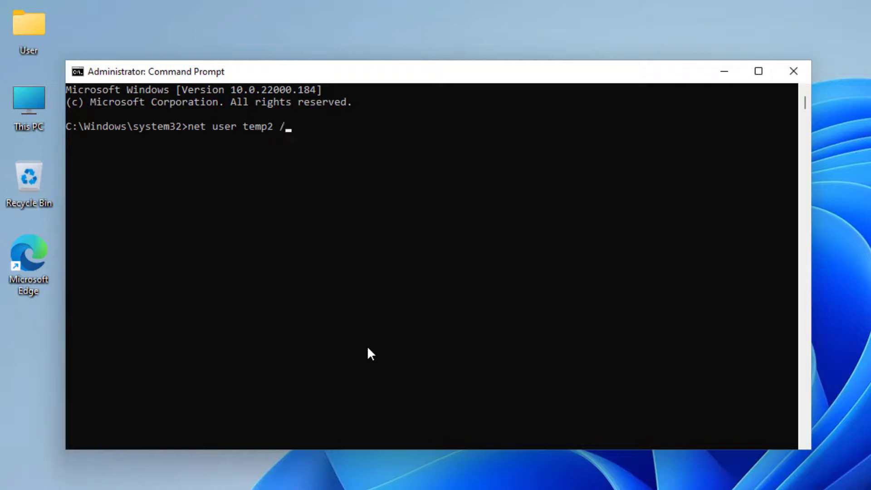
- Delete the temp2 account with 'net user temp2 /del' and close Command Prompt
text(del)
key(Return)
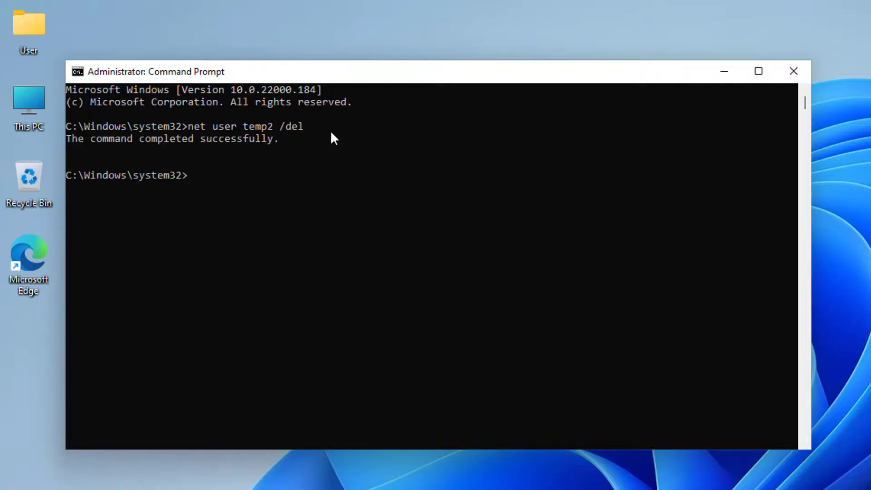
click(785, 74)
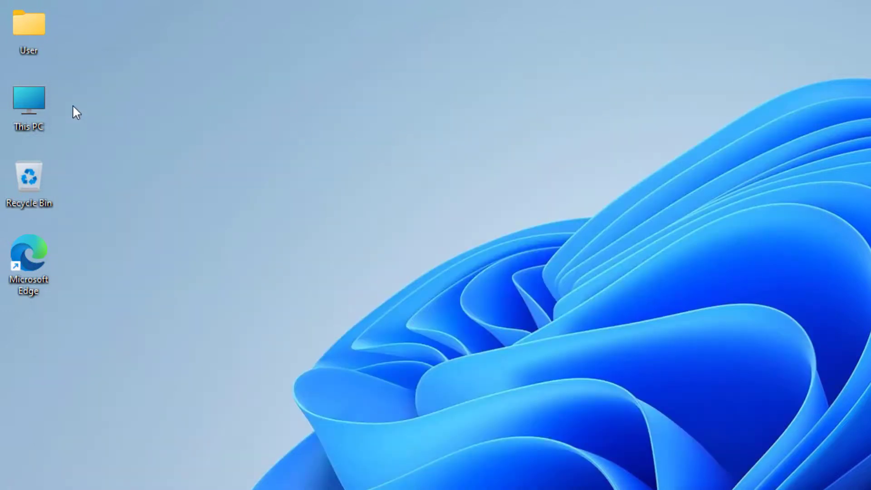
- Search the Start menu for lusrmgr.msc to find the Local Users and Groups console
click(30, 104)
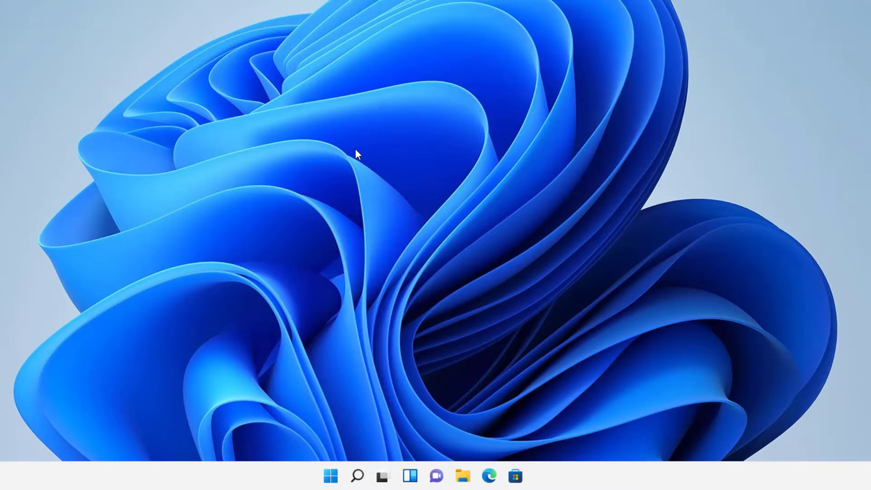
key(super)
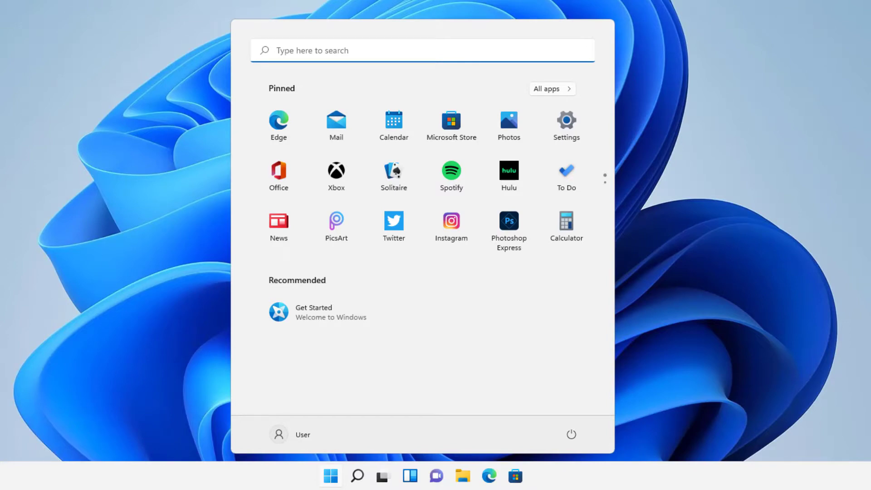
text(l)
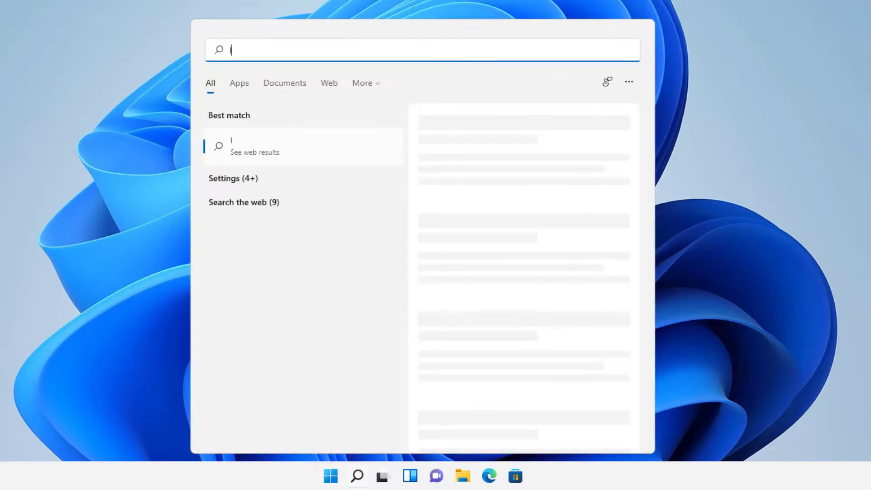
text(usrmgr.e)
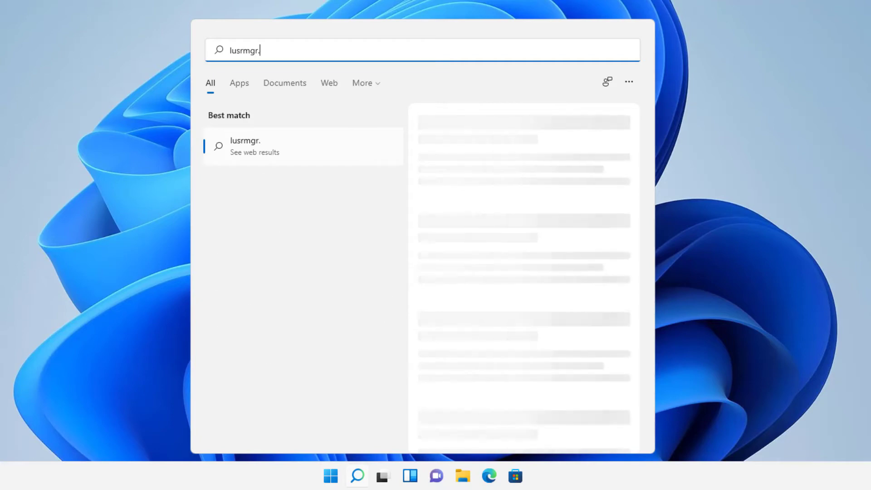
key(BackSpace)
key(BackSpace)
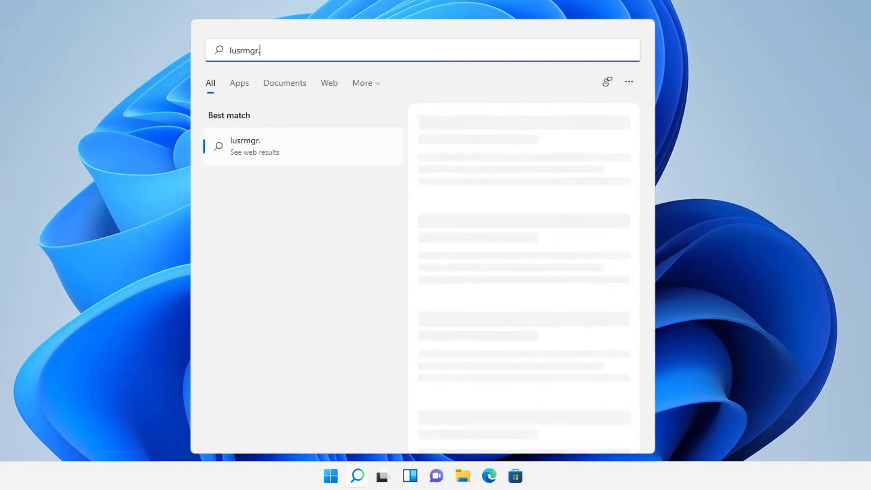
text(.msc)
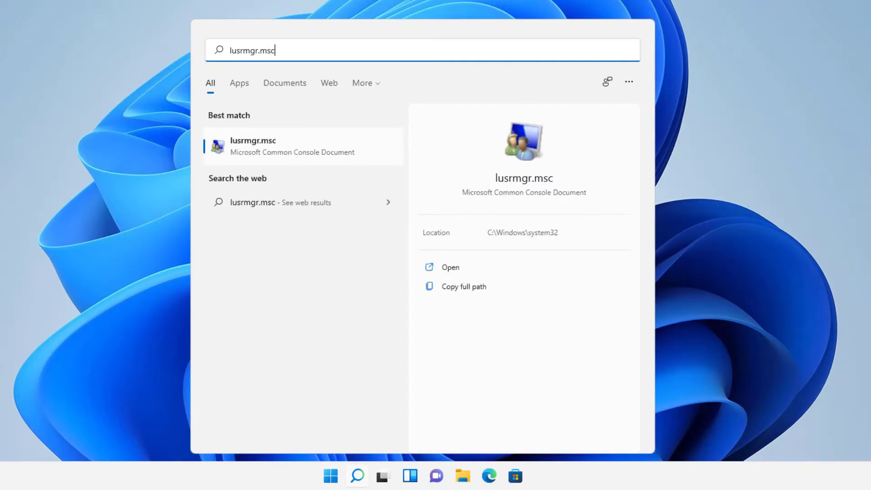
- In lusrmgr.msc, delete the person-named administrator account from Users, confirm both prompts, and close the console
click(257, 138)
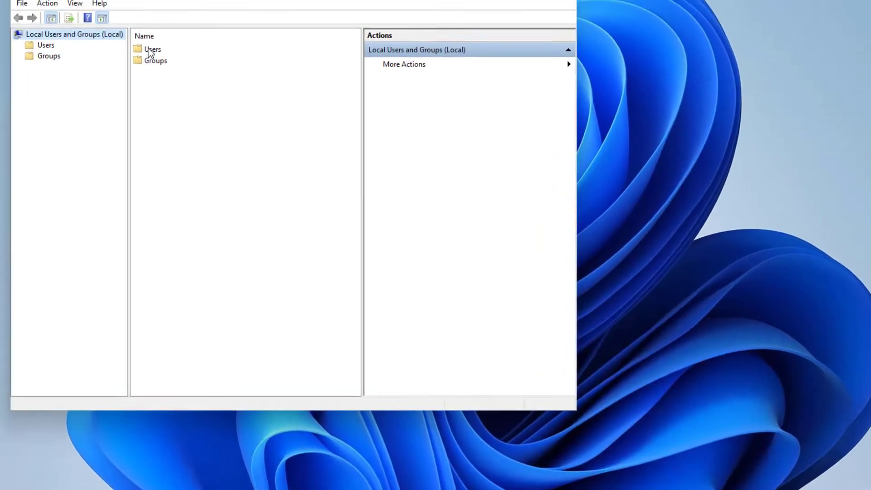
double_click(87, 18)
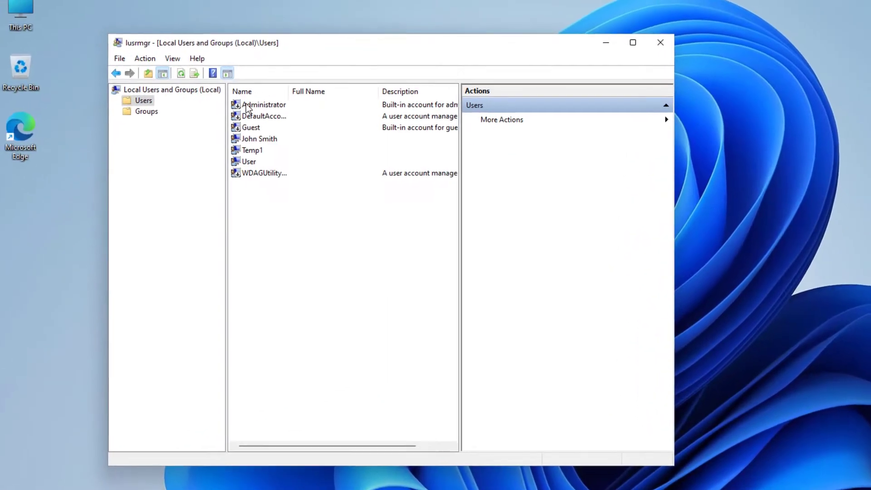
click(263, 140)
right_click(262, 141)
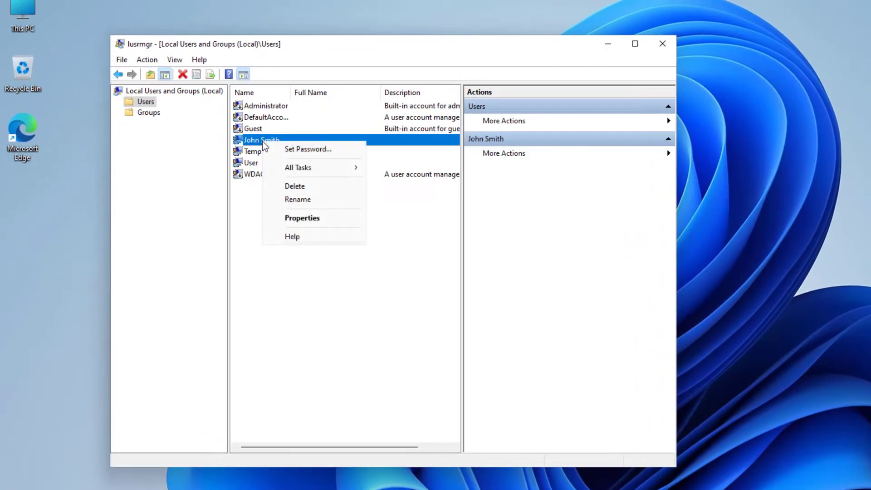
click(300, 187)
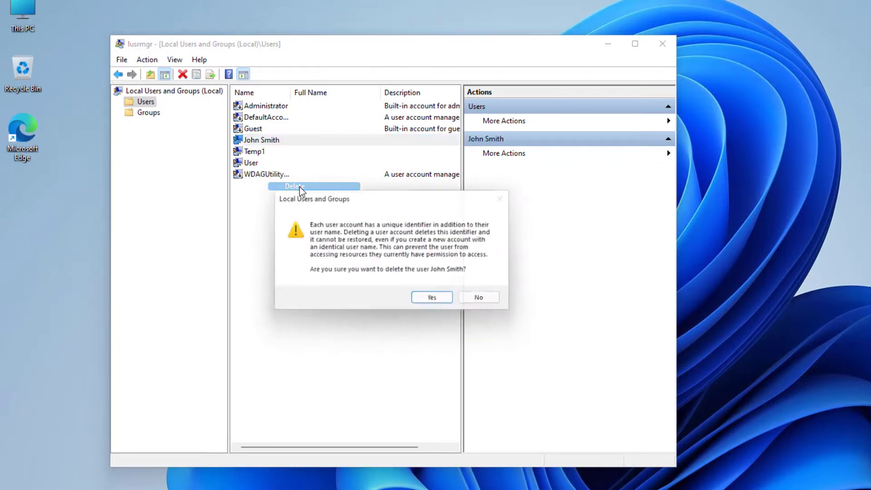
click(449, 300)
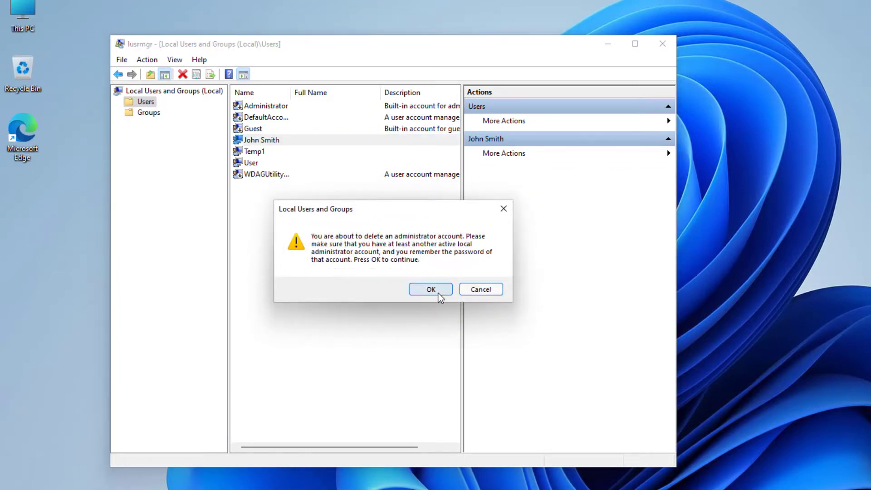
click(438, 293)
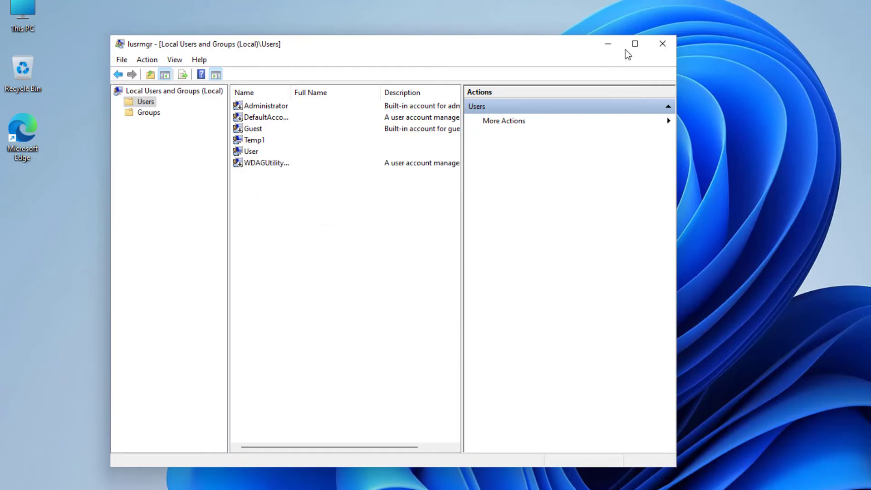
click(663, 44)
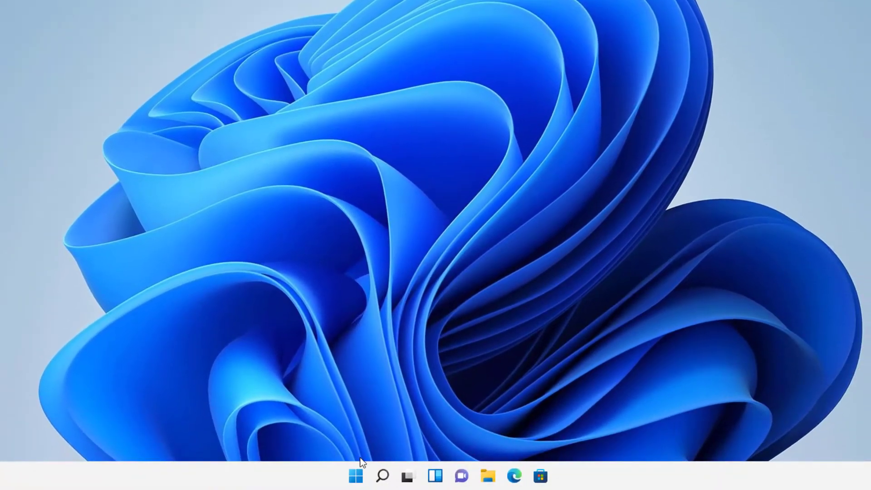
- Run netplwiz from Start to view the User Accounts dialog, then dismiss it
click(360, 461)
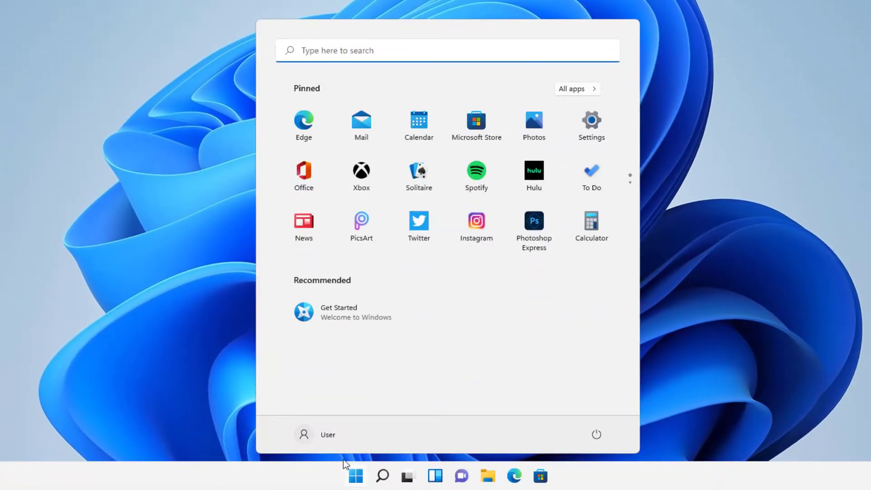
text(netplwiz)
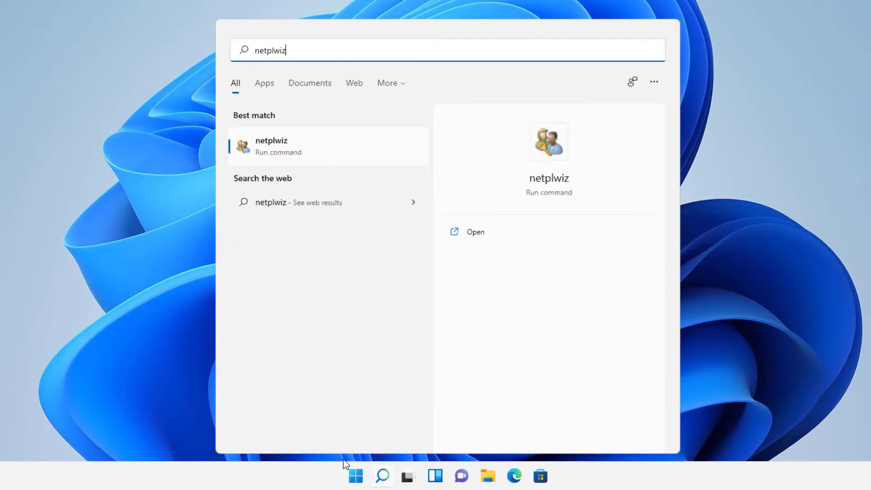
key(Return)
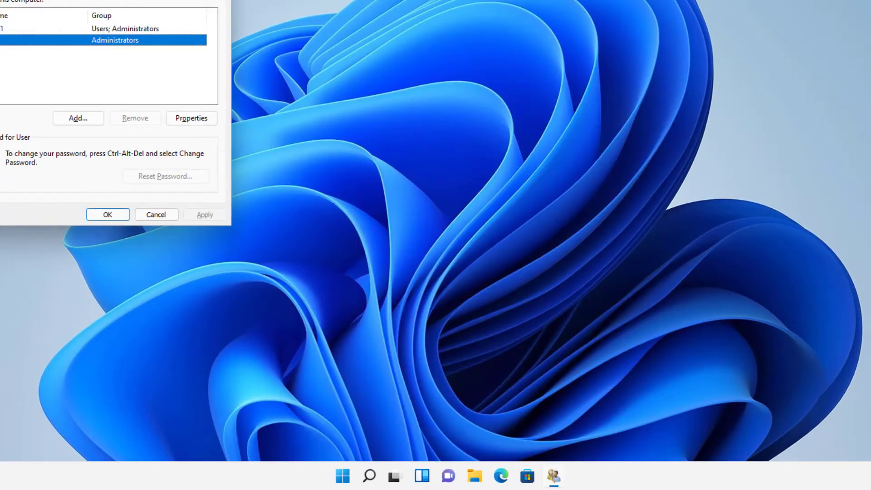
key(Return)
- Search Start for 'control' and open the Settings app from the results
click(347, 481)
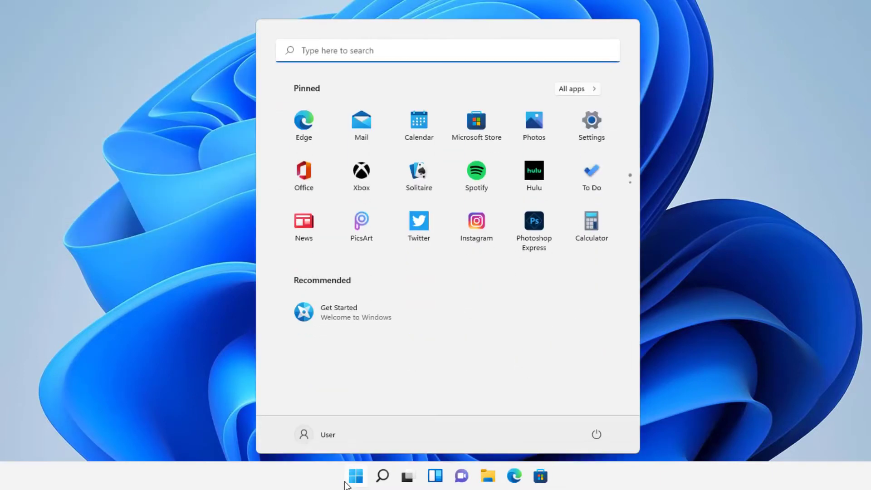
text(control Panel)
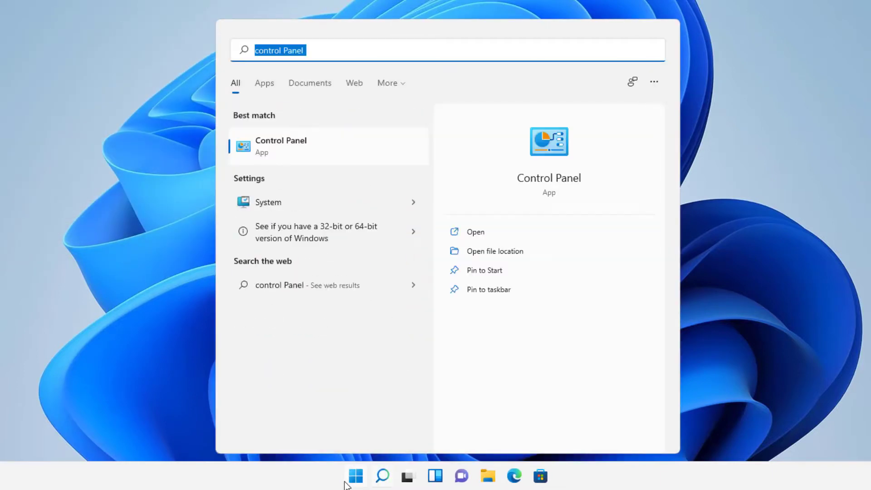
click(261, 201)
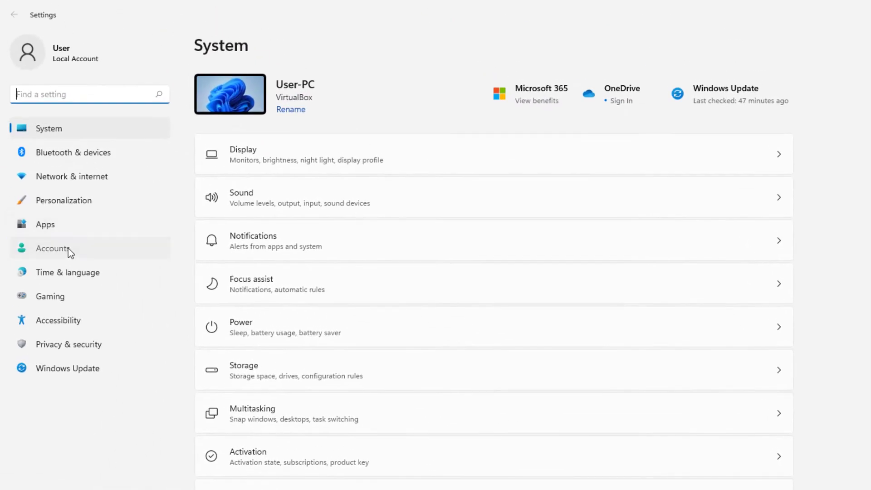
- Remove Temp1 under Accounts > Family & other users, choosing Delete account and data
click(68, 248)
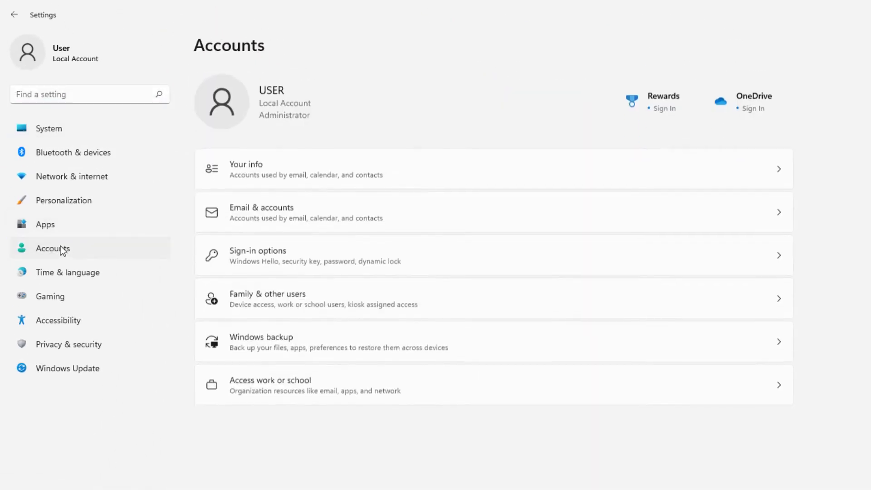
click(275, 308)
click(300, 251)
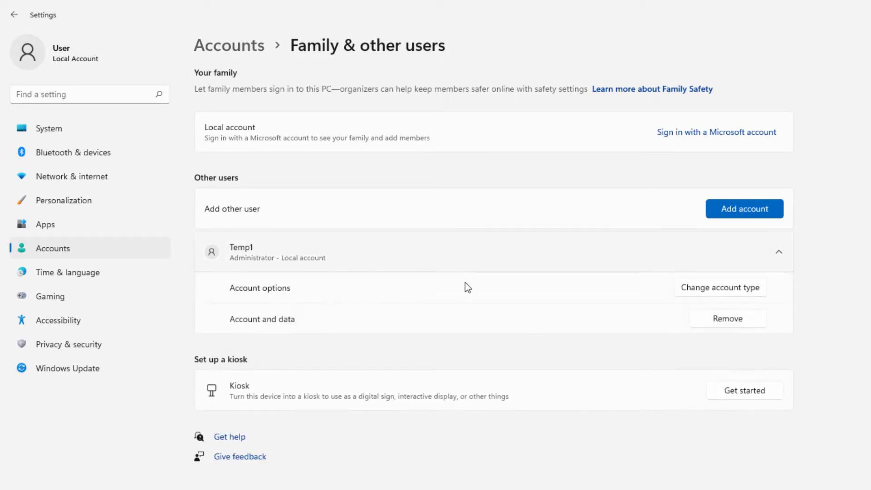
click(723, 324)
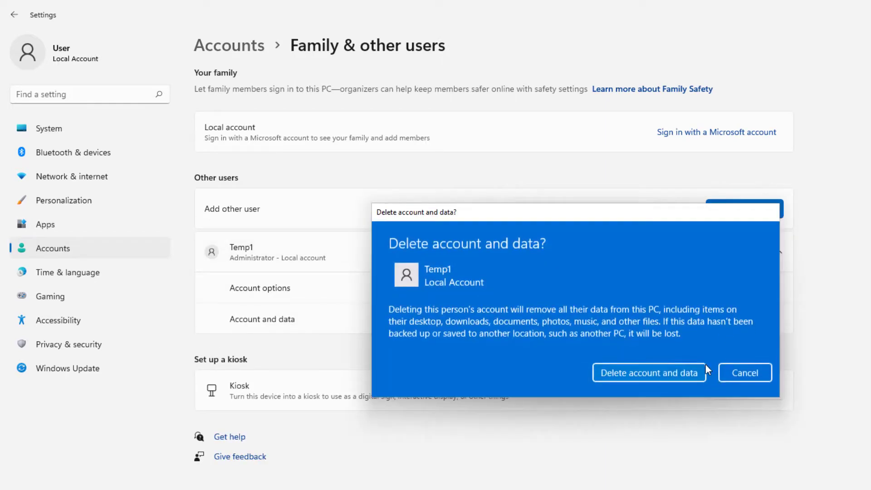
click(688, 375)
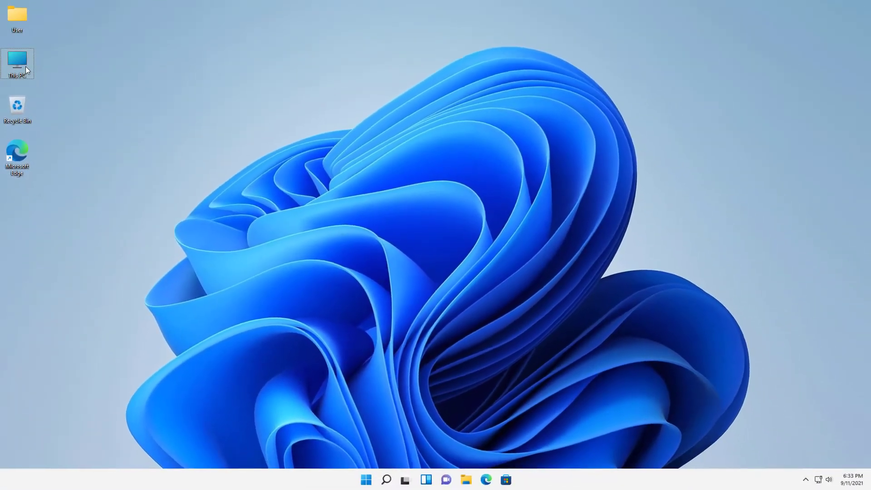
- Check that C:\Users holds only Public and User, then return to This PC
double_click(25, 66)
double_click(284, 272)
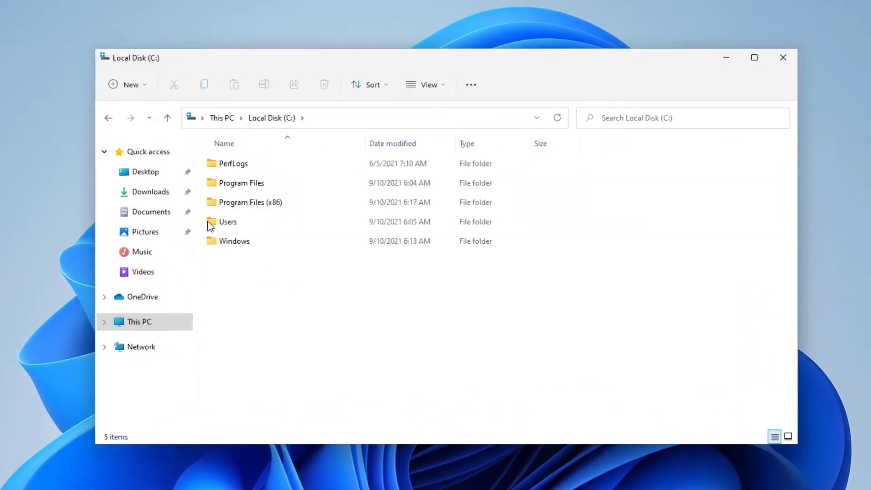
click(226, 224)
double_click(225, 223)
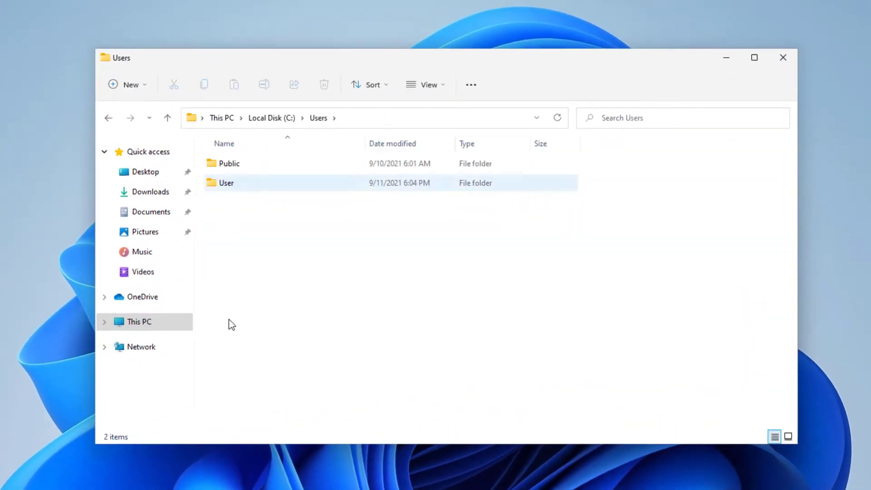
click(107, 118)
click(107, 118)
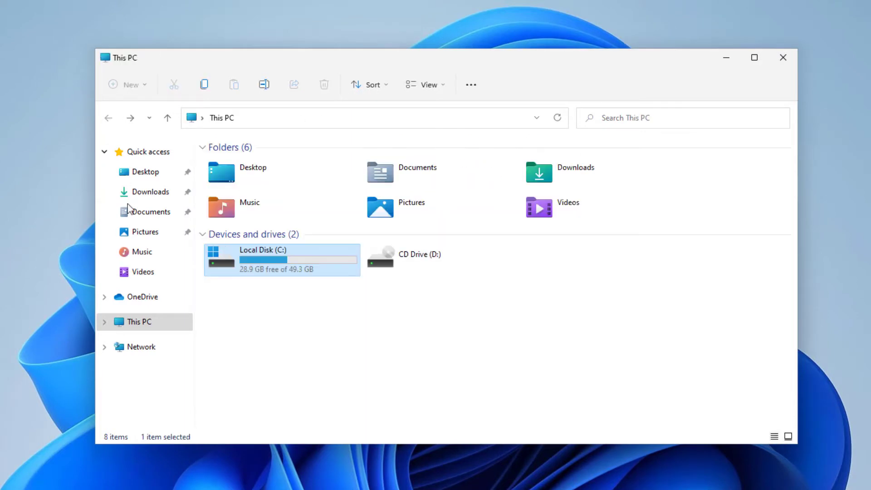
- Open This PC's Properties from the File Explorer sidebar to reach System > About
right_click(143, 322)
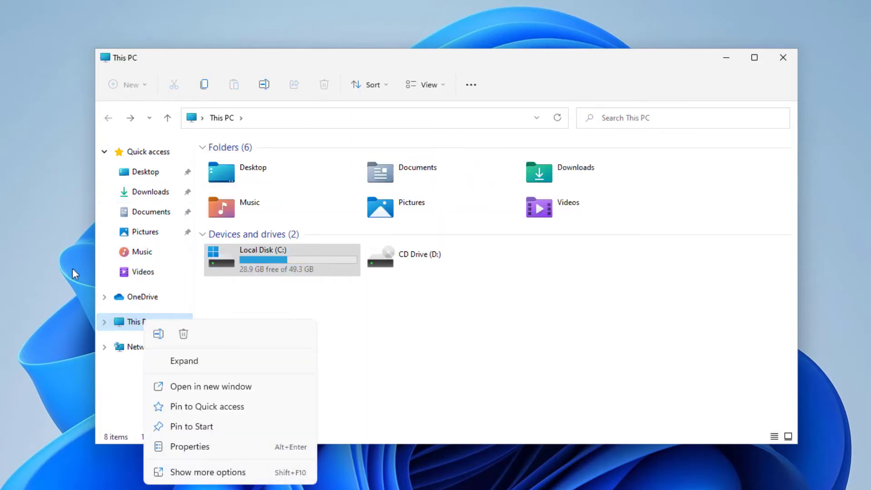
click(785, 65)
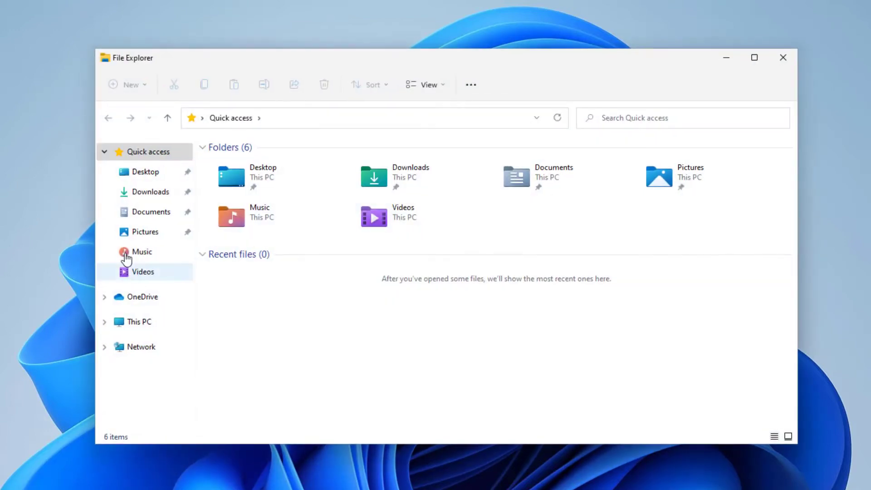
click(149, 322)
right_click(151, 325)
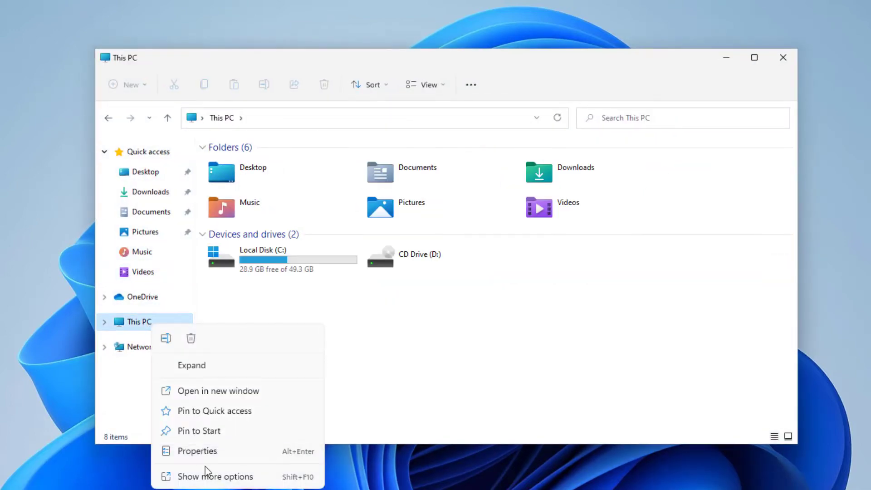
click(207, 452)
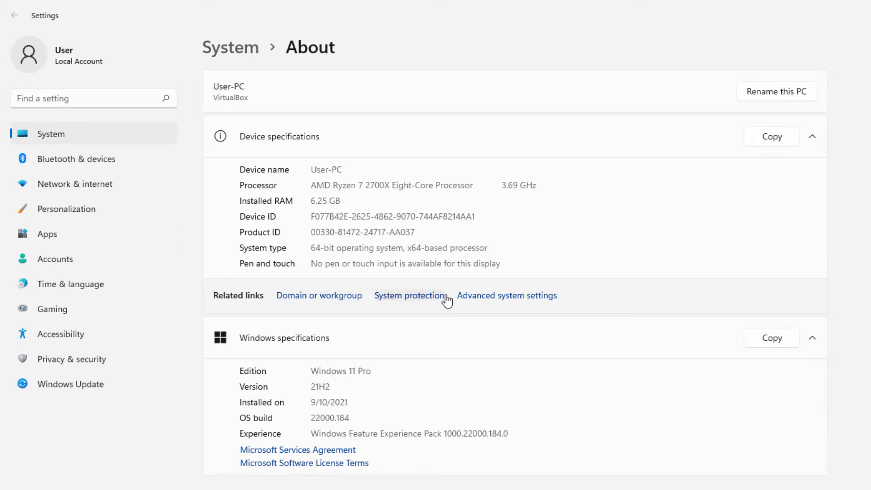
- Review the User Profiles list in Advanced system settings: only Default Profile and User-PC\User
click(459, 300)
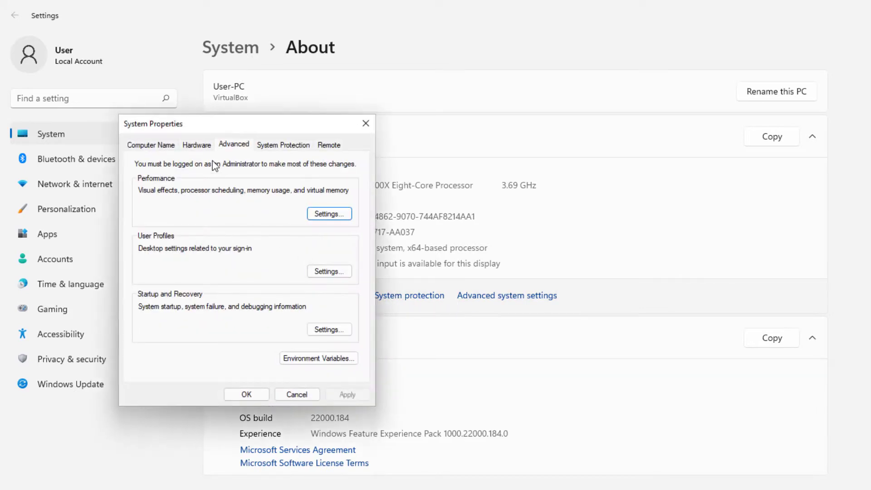
click(318, 271)
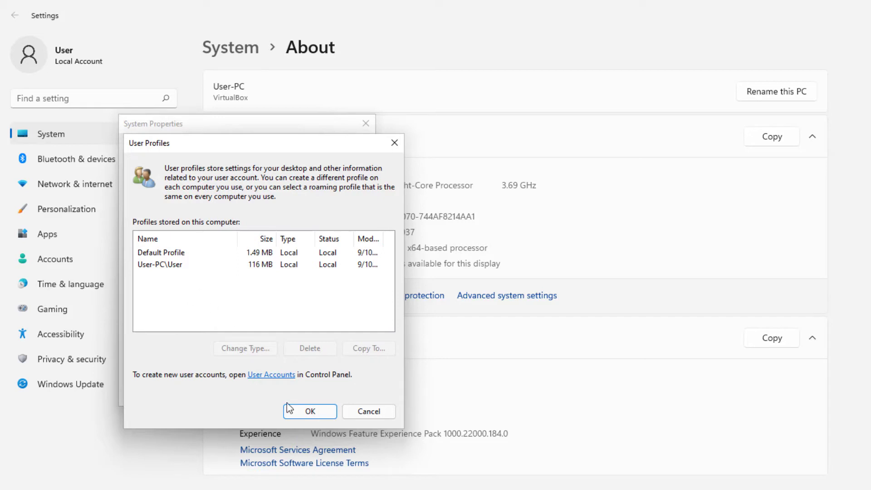
click(198, 267)
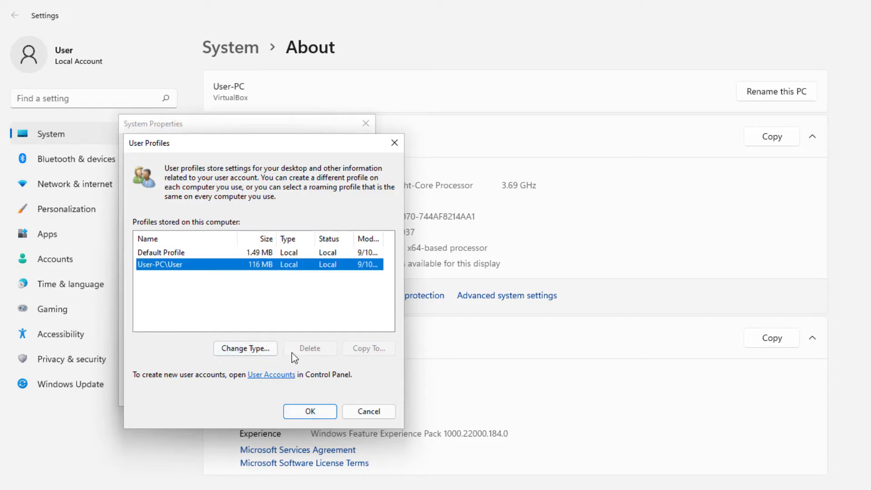
click(246, 253)
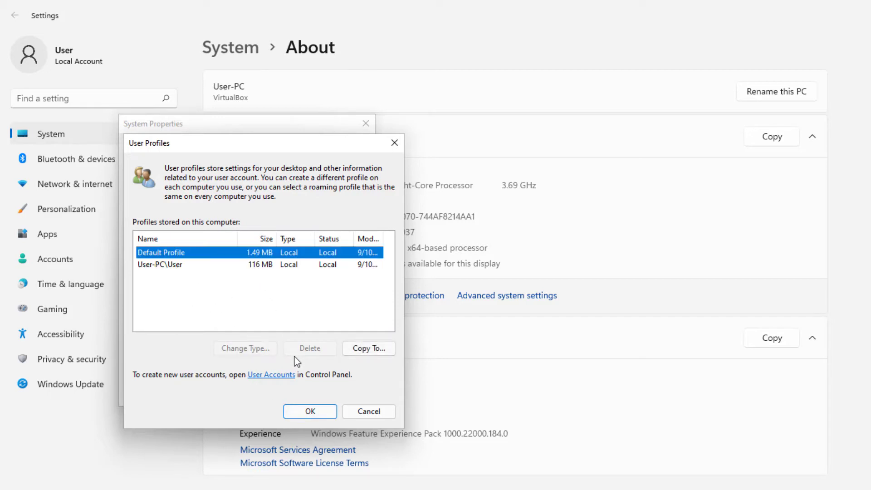
click(265, 267)
- Close the profiles list, cancel System Properties, and close the This PC window
click(309, 411)
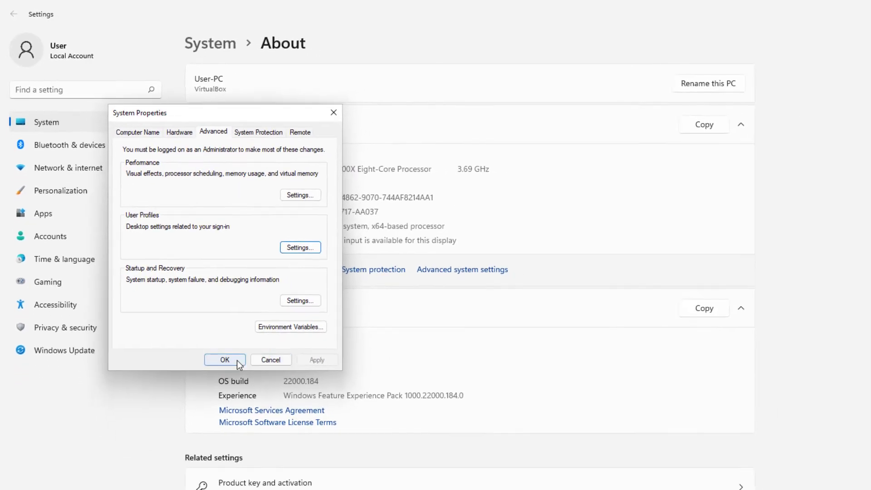
click(246, 394)
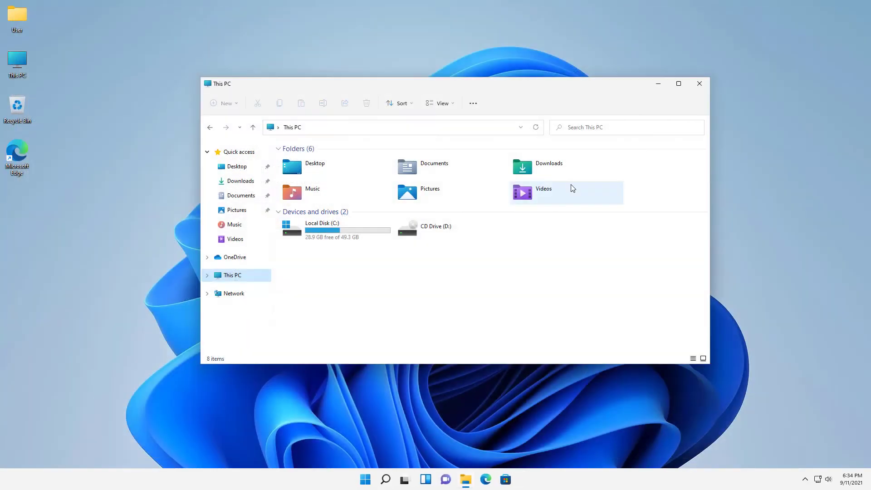
click(698, 84)
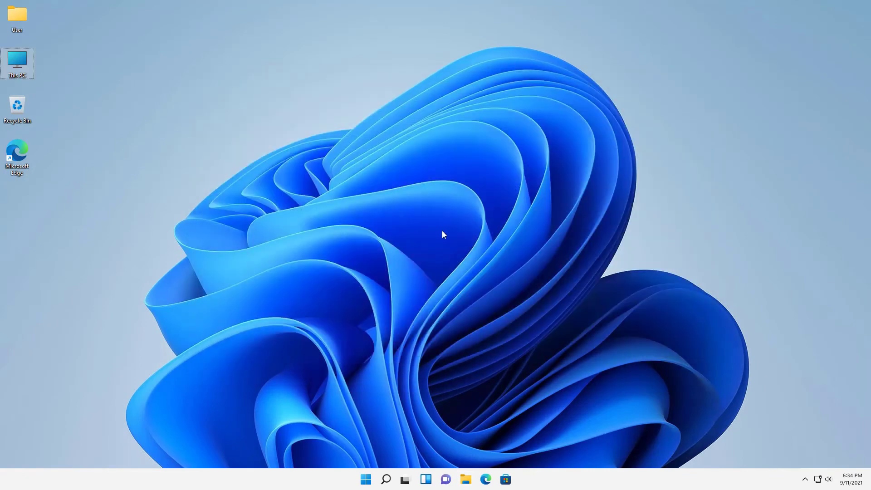